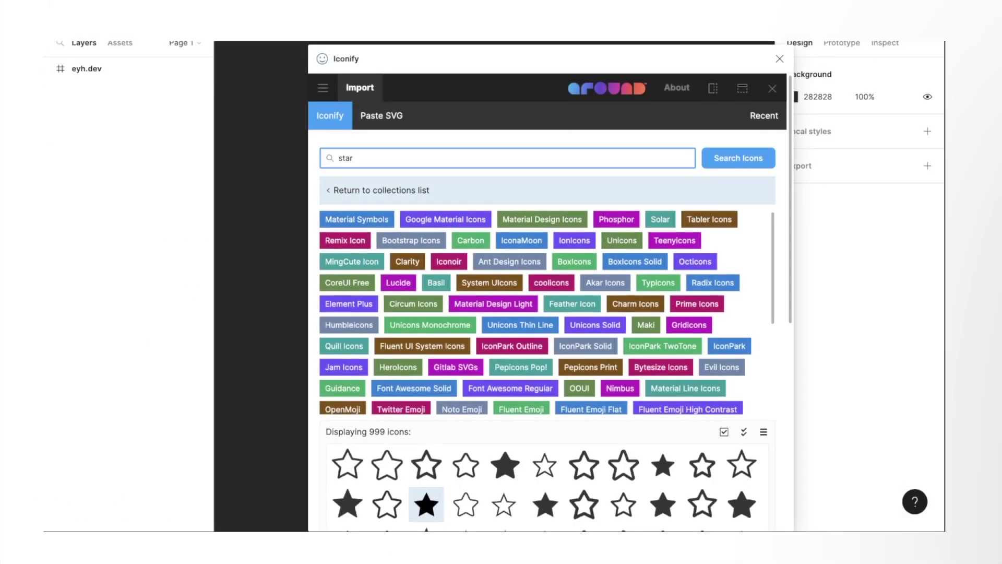
Replace the Iconify search 'star' with 'menu' and browse the 336 menu icon results
{"action": "key", "text": "ctrl+a"}
{"action": "type", "text": "menu"}
{"action": "key", "text": "Return"}
{"action": "scroll", "coordinate": [548, 313], "scroll_direction": "down", "scroll_amount": 1}
{"action": "scroll", "coordinate": [548, 313], "scroll_direction": "down", "scroll_amount": 4}
Import the ri:menu-2-fill icon from the second page of Iconify menu results
{"action": "left_click", "coordinate": [520, 512]}
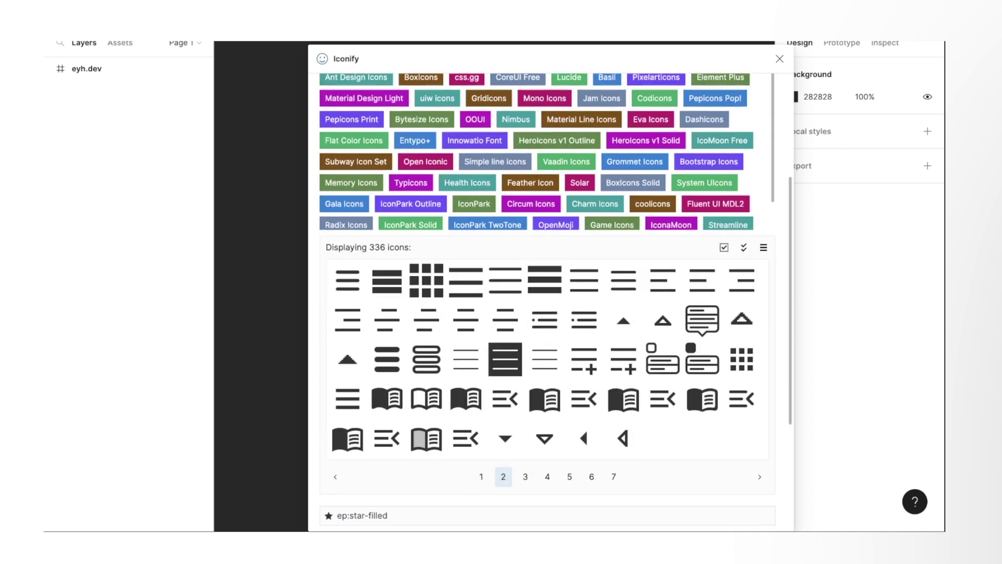
{"action": "left_click", "coordinate": [663, 280]}
{"action": "left_click", "coordinate": [562, 508]}
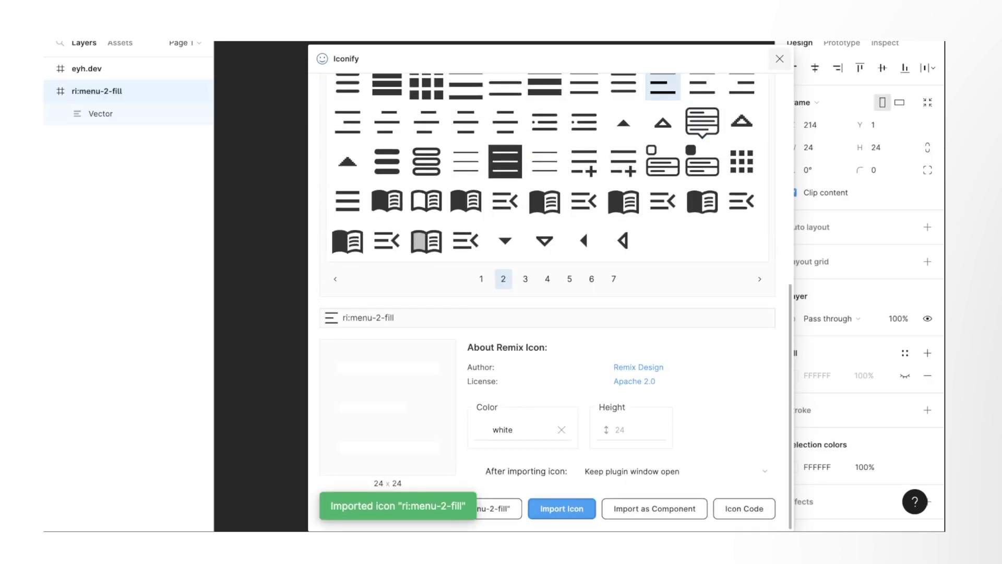
{"action": "left_click", "coordinate": [779, 59]}
Set the menu icon's vector fill to 000000
{"action": "left_click", "coordinate": [117, 113]}
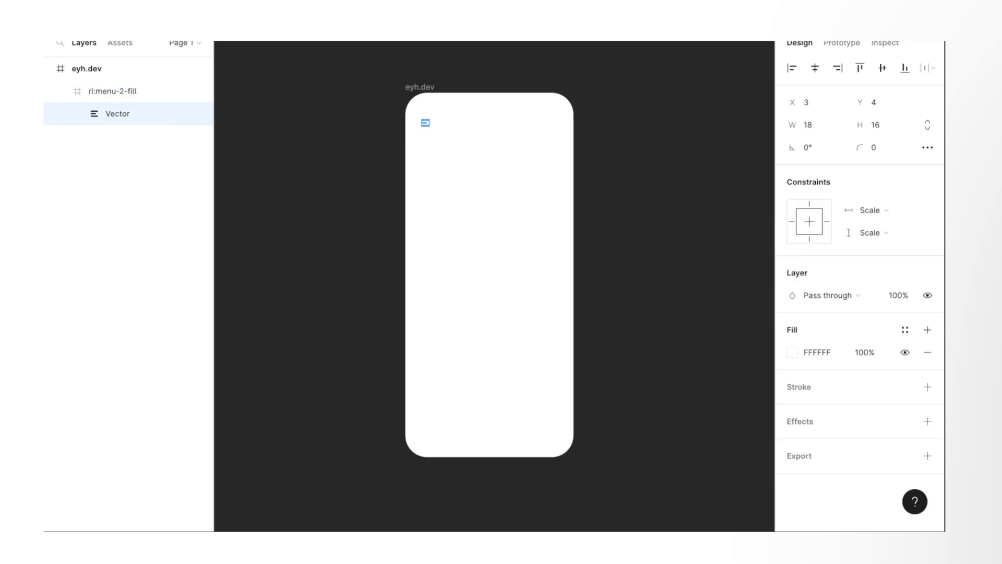
{"action": "left_click", "coordinate": [791, 351]}
{"action": "type", "text": "000000"}
{"action": "key", "text": "Return"}
{"action": "left_click", "coordinate": [600, 347]}
Move the menu icon to the frame's top-left and resize it to 27×27
{"action": "left_click", "coordinate": [112, 91]}
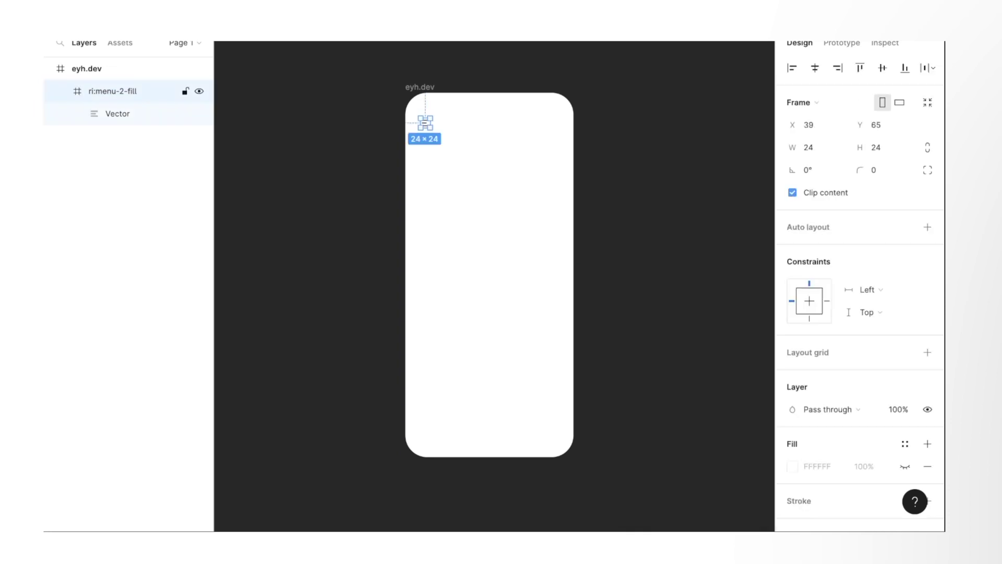
{"action": "left_click_drag", "start_coordinate": [420, 118], "coordinate": [420, 122]}
{"action": "left_click", "coordinate": [814, 147]}
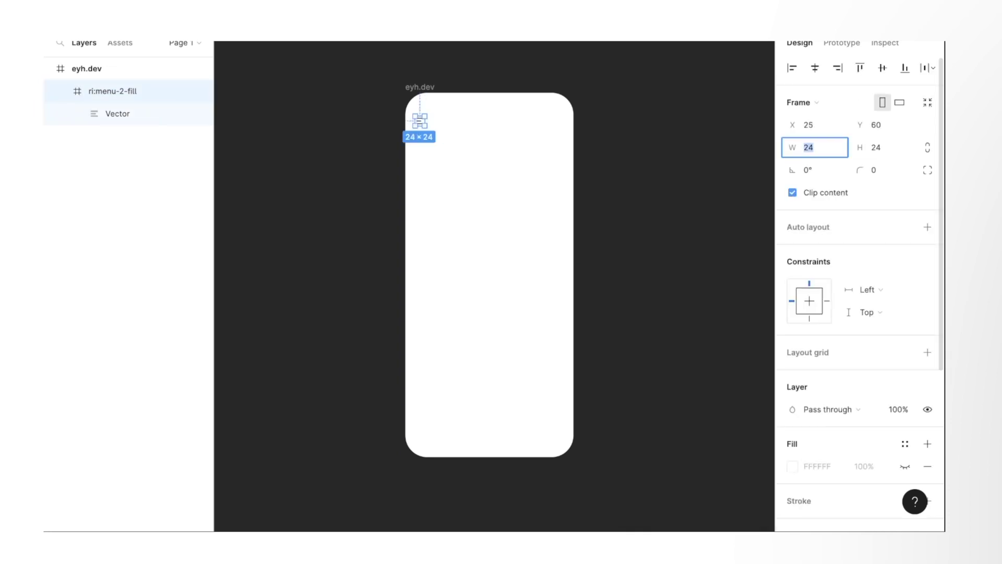
{"action": "type", "text": "27"}
{"action": "key", "text": "Tab"}
{"action": "type", "text": "29"}
{"action": "key", "text": "Return"}
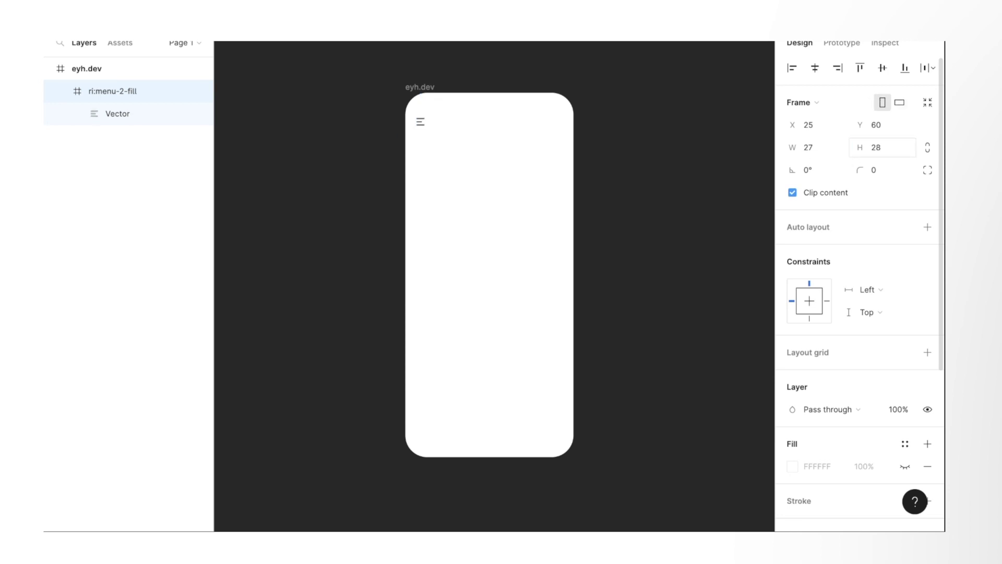
{"action": "type", "text": "27"}
{"action": "key", "text": "Return"}
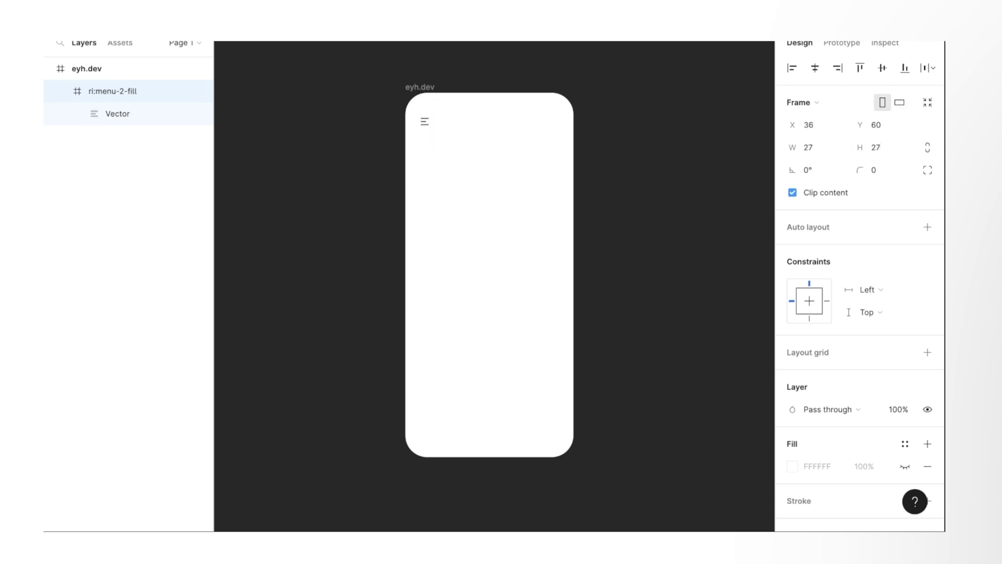
{"action": "key", "text": "Escape"}
{"action": "right_click", "coordinate": [623, 116]}
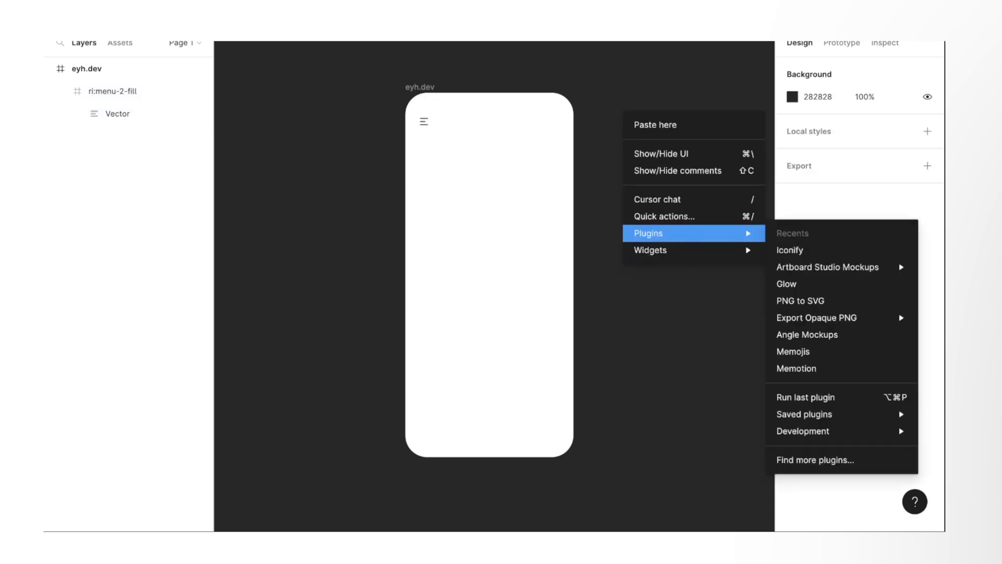
Reopen Iconify and search for 'shop' icons
{"action": "left_click", "coordinate": [785, 249]}
{"action": "type", "text": "shop"}
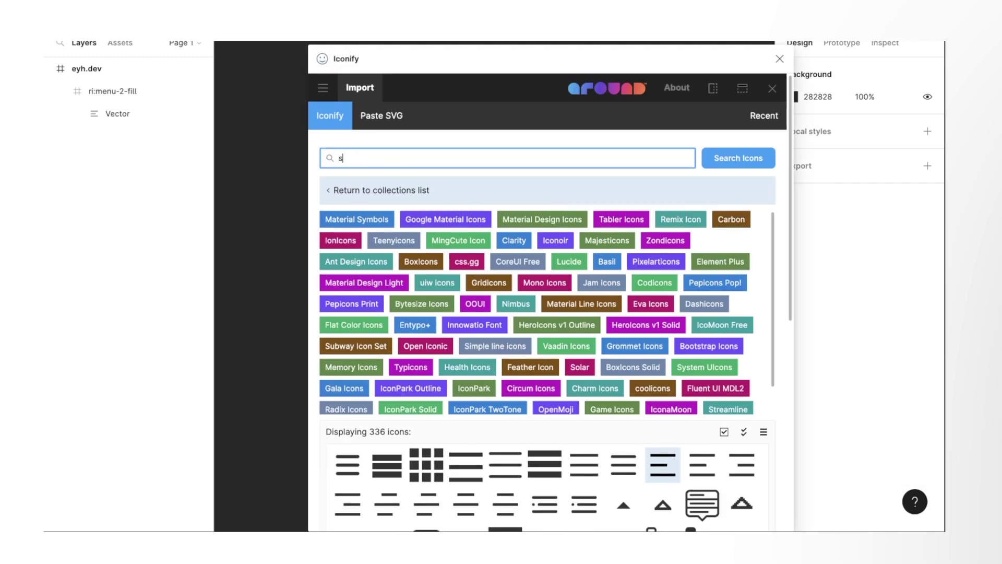
{"action": "key", "text": "Return"}
{"action": "scroll", "coordinate": [548, 302], "scroll_direction": "down", "scroll_amount": 5}
{"action": "scroll", "coordinate": [548, 302], "scroll_direction": "down", "scroll_amount": 5}
{"action": "scroll", "coordinate": [548, 303], "scroll_direction": "down", "scroll_amount": 3}
{"action": "left_click", "coordinate": [465, 334]}
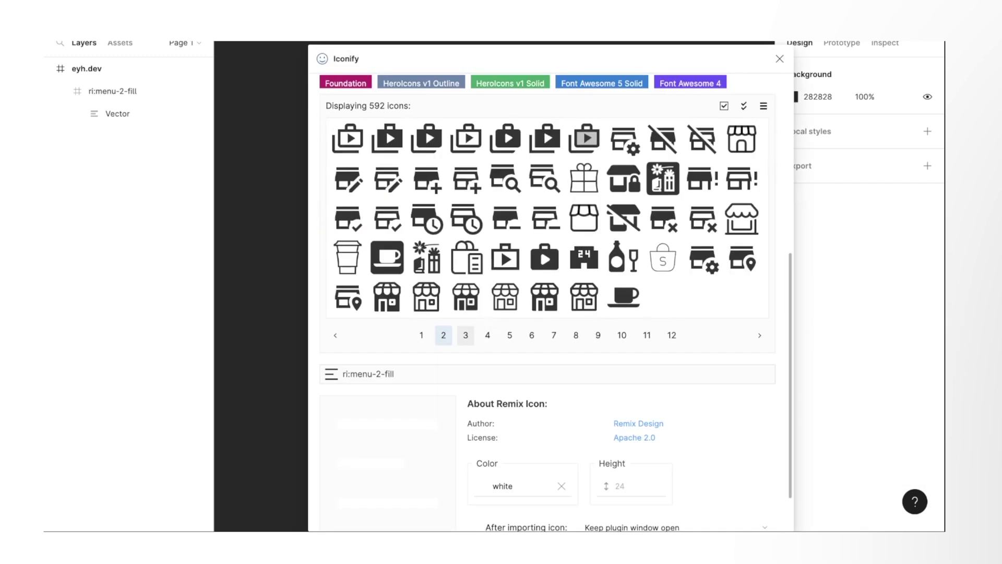
Browse the shop results and import material-symbols:shopping-cart-sharp
{"action": "left_click", "coordinate": [584, 257]}
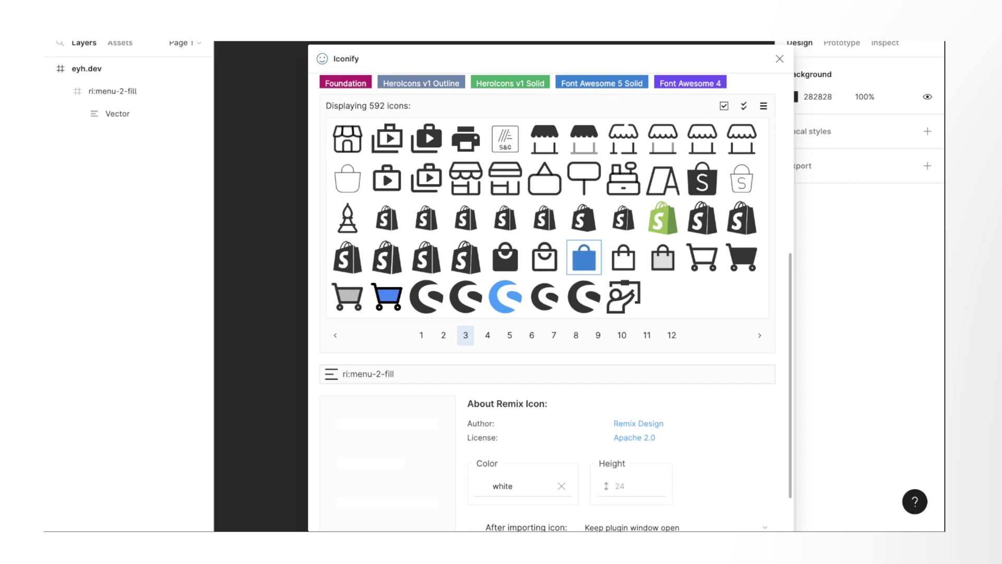
{"action": "scroll", "coordinate": [563, 261], "scroll_direction": "down", "scroll_amount": 1}
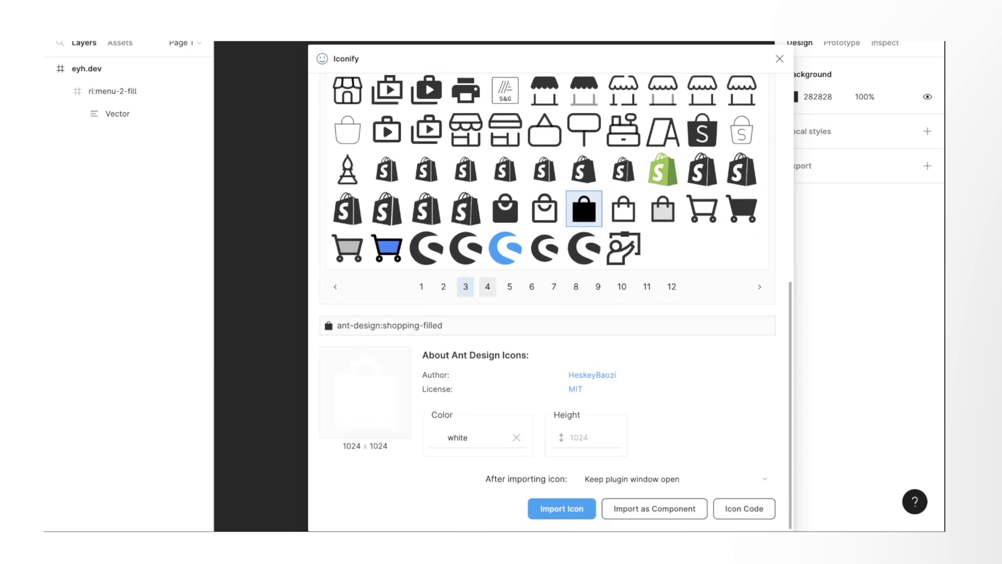
{"action": "left_click", "coordinate": [487, 286]}
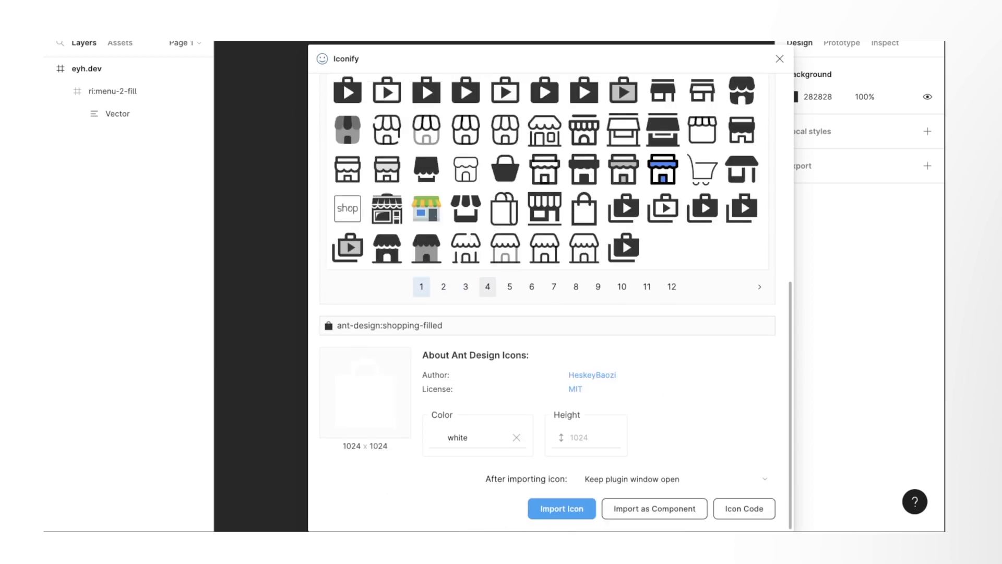
{"action": "left_click", "coordinate": [510, 286]}
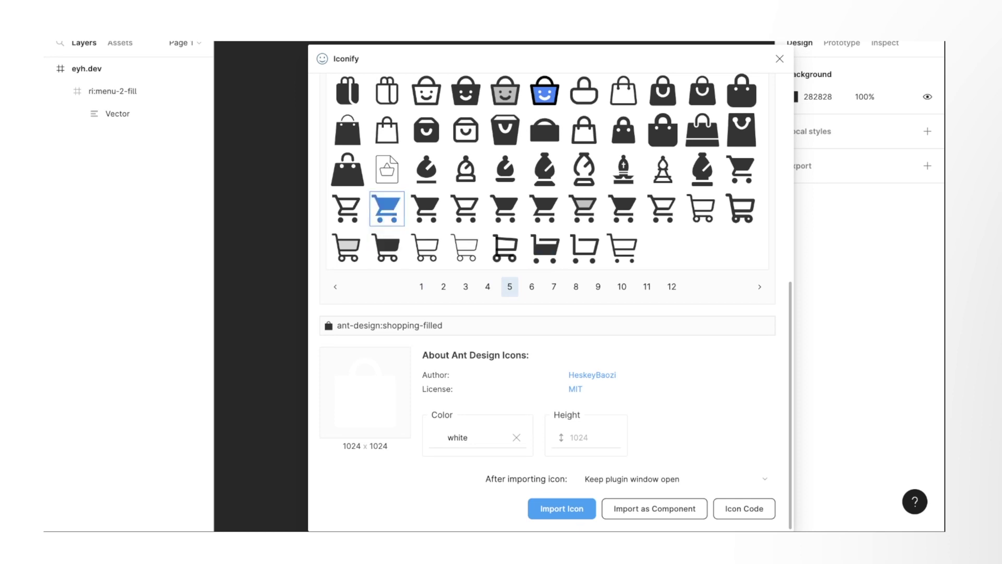
{"action": "left_click", "coordinate": [387, 209]}
{"action": "left_click", "coordinate": [561, 509]}
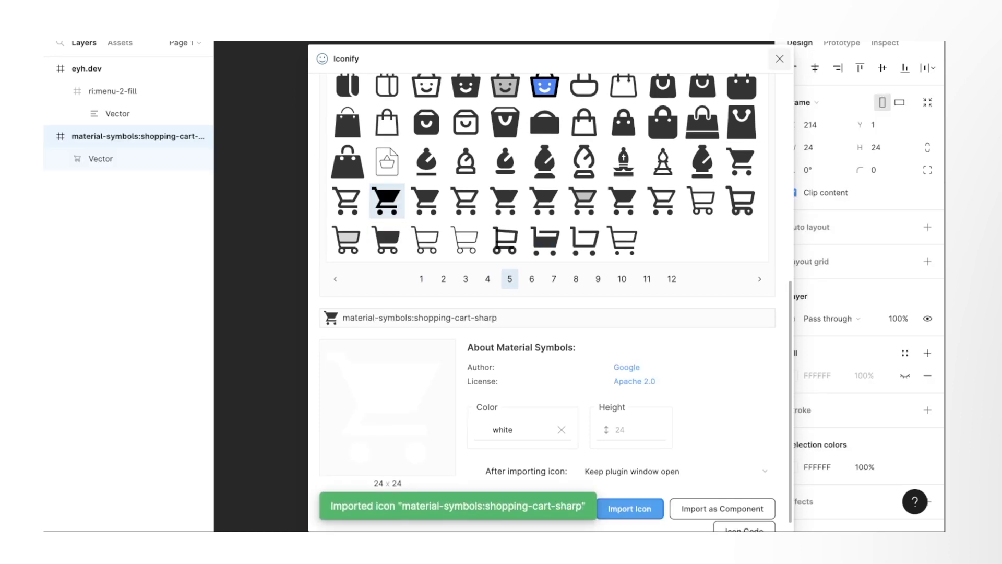
{"action": "left_click", "coordinate": [779, 58]}
Lock the cart icon's proportions, size it to 27 and move it top-right
{"action": "left_click", "coordinate": [813, 147]}
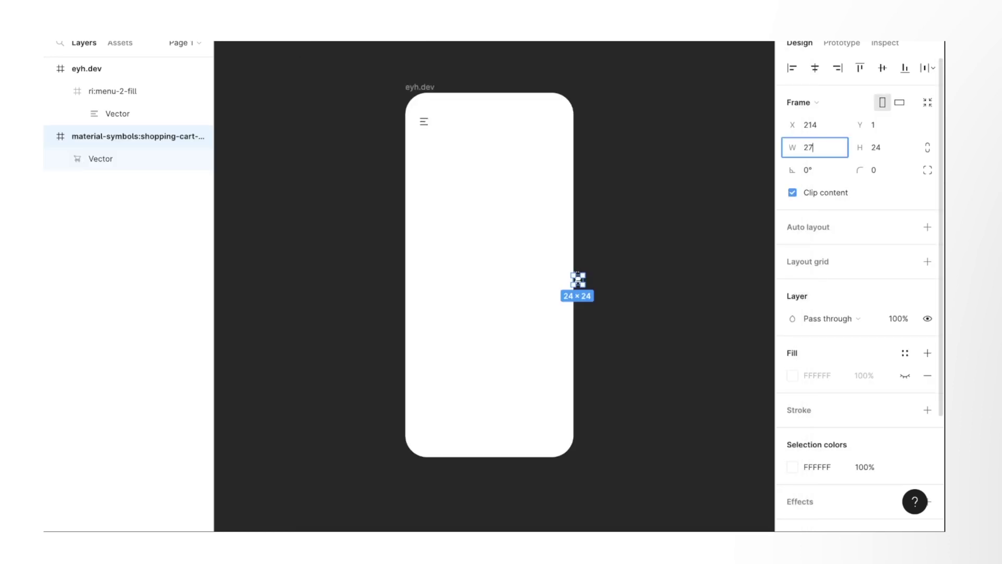
{"action": "left_click", "coordinate": [927, 147]}
{"action": "left_click", "coordinate": [813, 147]}
{"action": "type", "text": "27"}
{"action": "key", "text": "Return"}
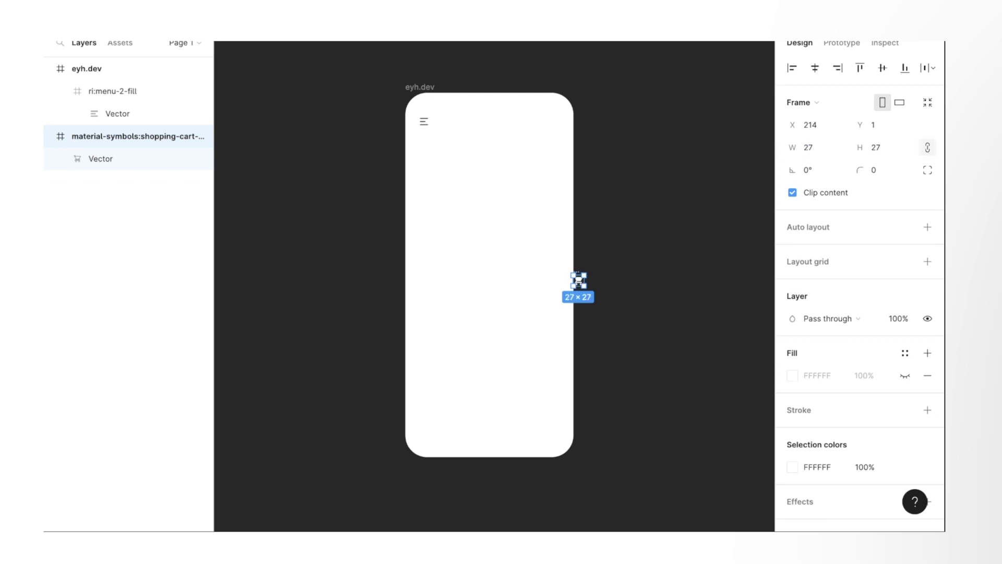
{"action": "left_click_drag", "start_coordinate": [548, 134], "coordinate": [560, 119]}
Give the cart icon a 000000 fill and align it level with the menu icon
{"action": "left_click", "coordinate": [905, 466]}
{"action": "left_click", "coordinate": [792, 466]}
{"action": "left_click", "coordinate": [694, 406]}
{"action": "type", "text": "000000"}
{"action": "key", "text": "Return"}
{"action": "left_click", "coordinate": [117, 113]}
{"action": "left_click", "coordinate": [792, 351]}
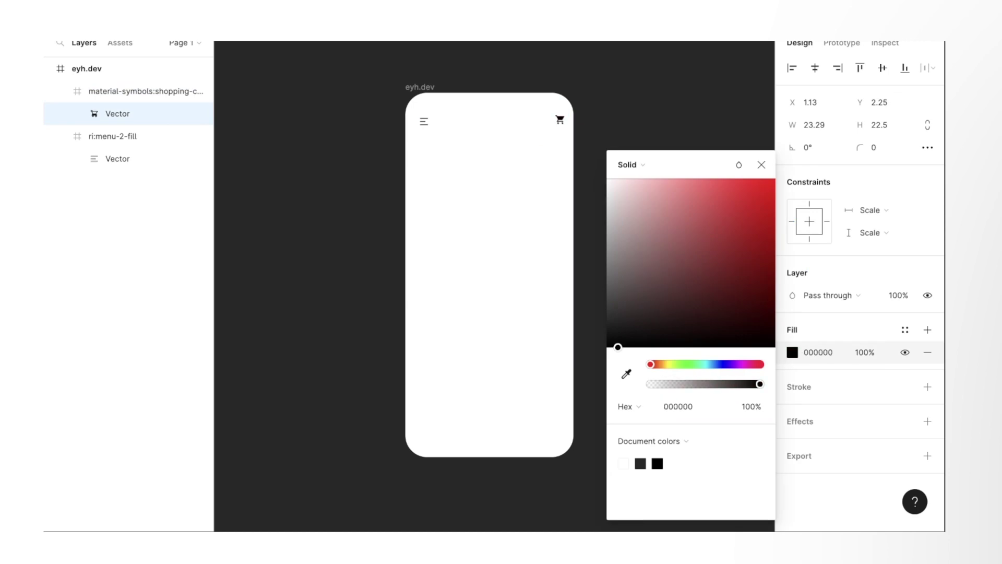
{"action": "left_click", "coordinate": [653, 261]}
{"action": "left_click_drag", "start_coordinate": [560, 120], "coordinate": [558, 121]}
{"action": "key", "text": "Escape"}
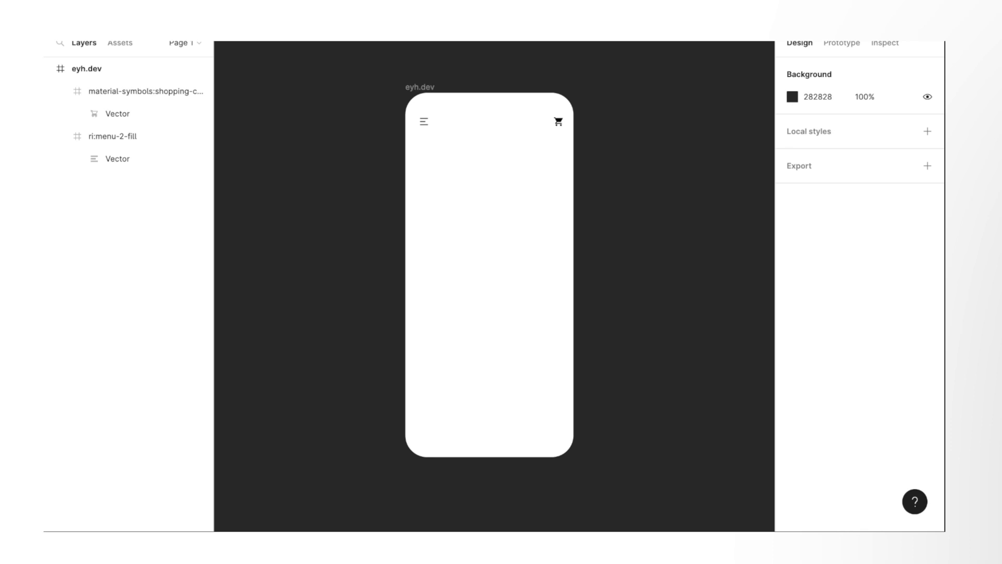
Paste the IMG_4039 clock photo into the phone screen, size it to 800 and crop it
{"action": "key", "text": "ctrl+v"}
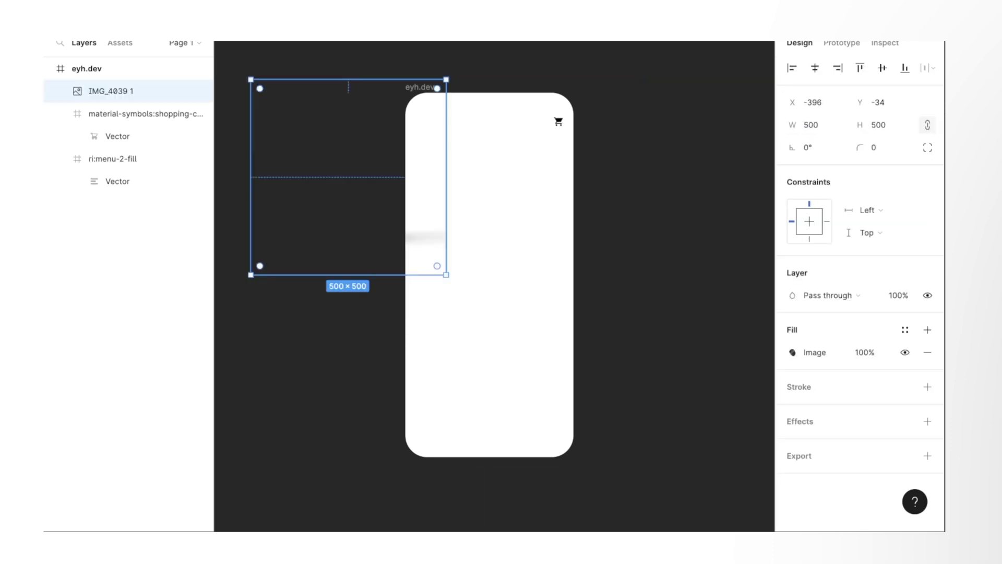
{"action": "left_click_drag", "start_coordinate": [348, 177], "coordinate": [507, 232]}
{"action": "left_click", "coordinate": [814, 124]}
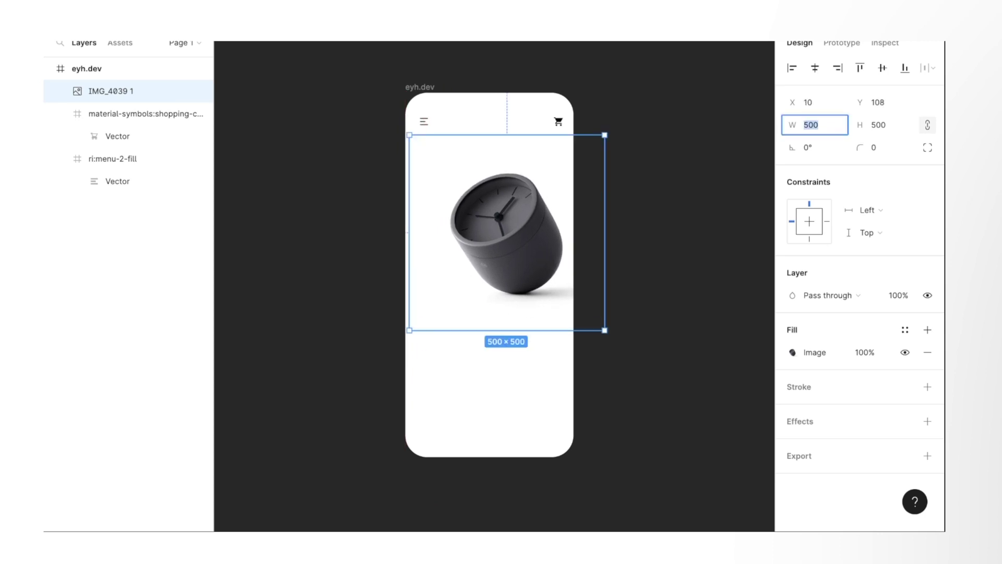
{"action": "type", "text": "800"}
{"action": "key", "text": "Return"}
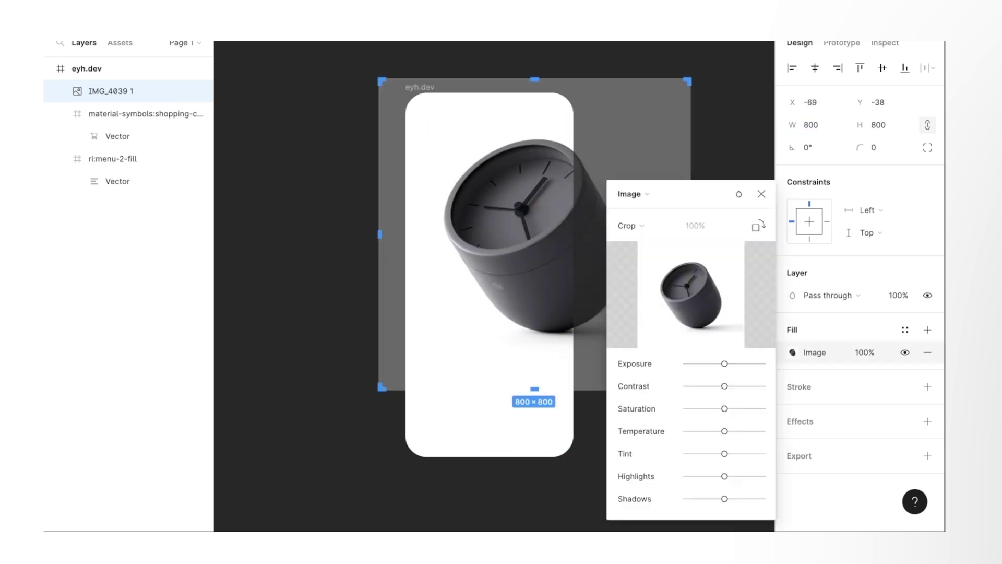
{"action": "key", "text": "Return"}
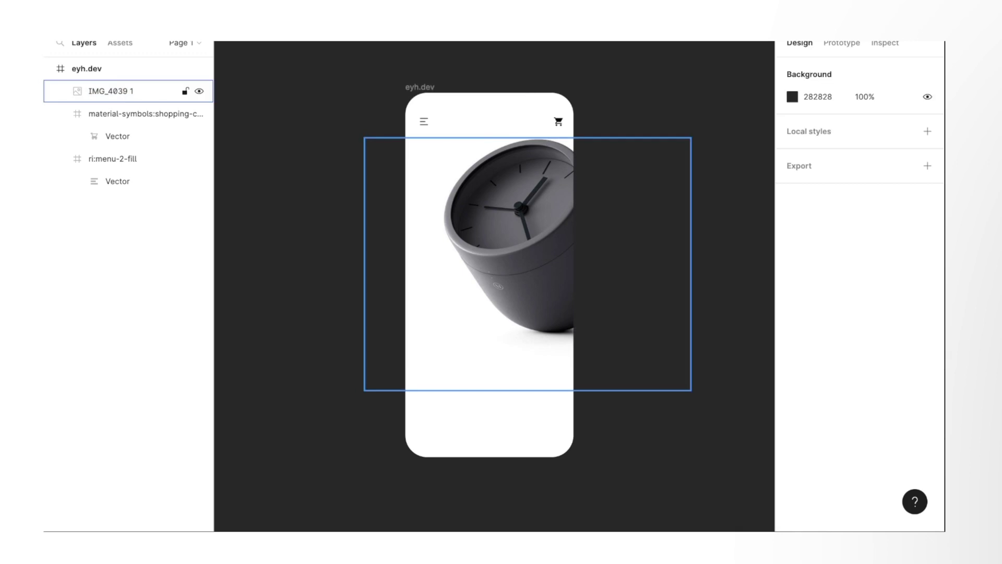
{"action": "key", "text": "Right"}
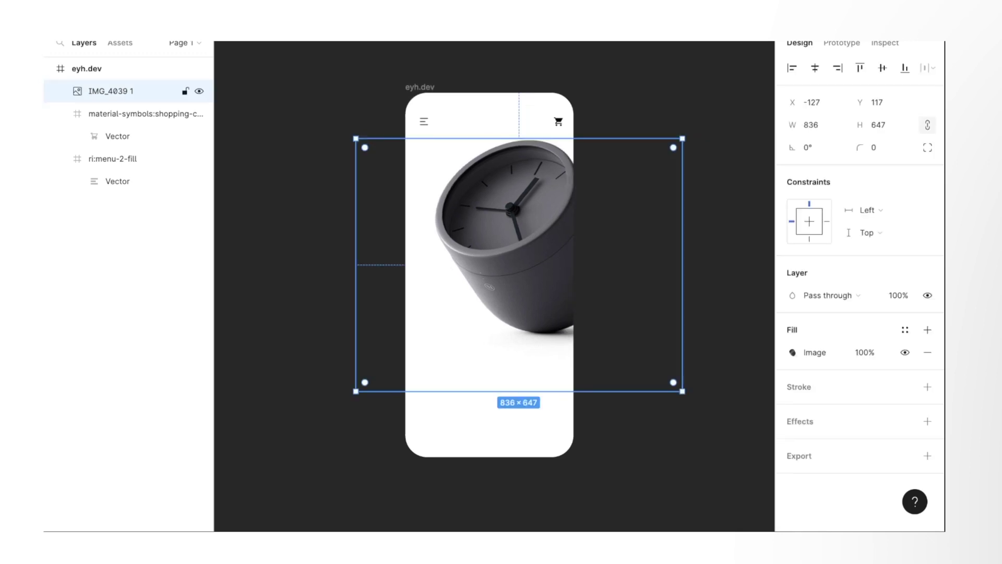
Set the photo width to 700, tilt it about 10.5° and position it under the icons
{"action": "left_click", "coordinate": [810, 125]}
{"action": "type", "text": "700"}
{"action": "key", "text": "Return"}
{"action": "left_click_drag", "start_coordinate": [492, 245], "coordinate": [517, 259]}
{"action": "left_click_drag", "start_coordinate": [512, 219], "coordinate": [515, 203]}
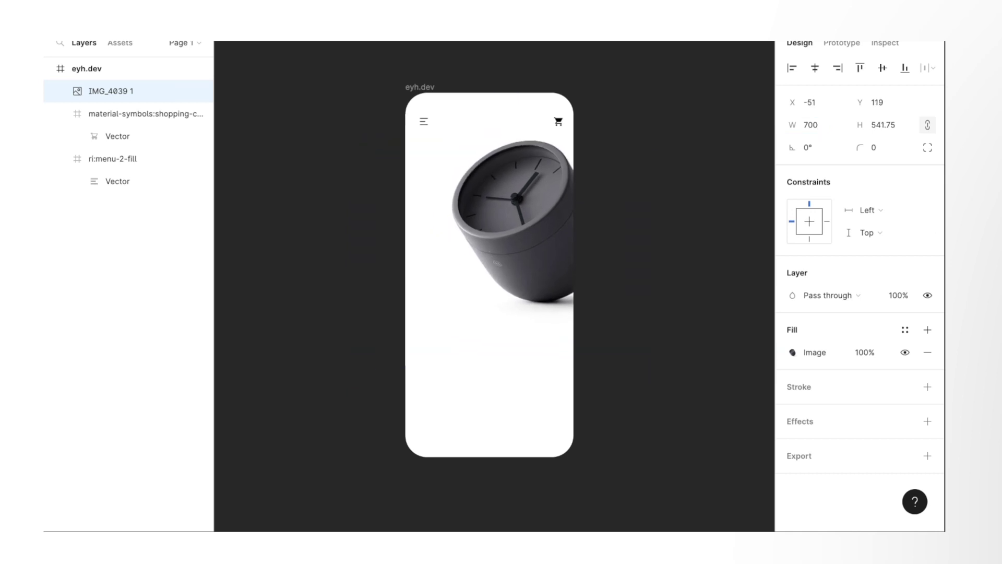
{"action": "left_click_drag", "start_coordinate": [378, 135], "coordinate": [372, 160]}
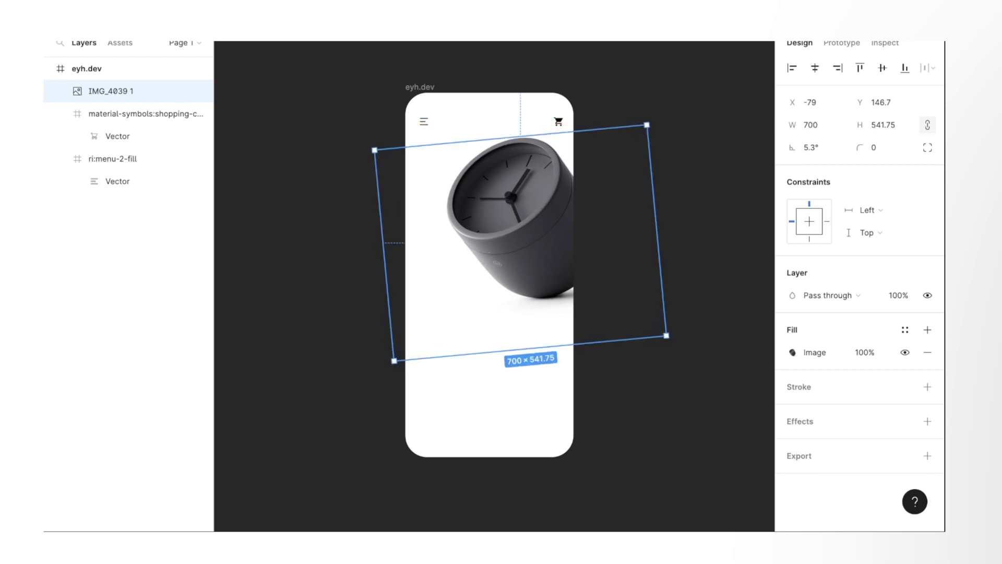
{"action": "left_click_drag", "start_coordinate": [384, 158], "coordinate": [377, 170]}
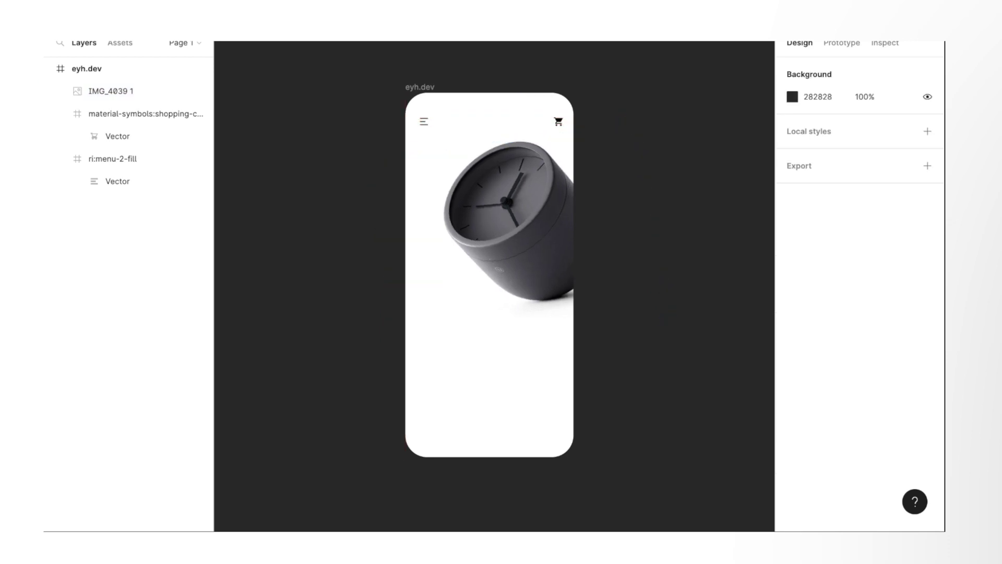
{"action": "left_click_drag", "start_coordinate": [509, 219], "coordinate": [502, 219]}
Lock the clock photo layer and draw a grey rectangle across the lower screen
{"action": "key", "text": "Escape"}
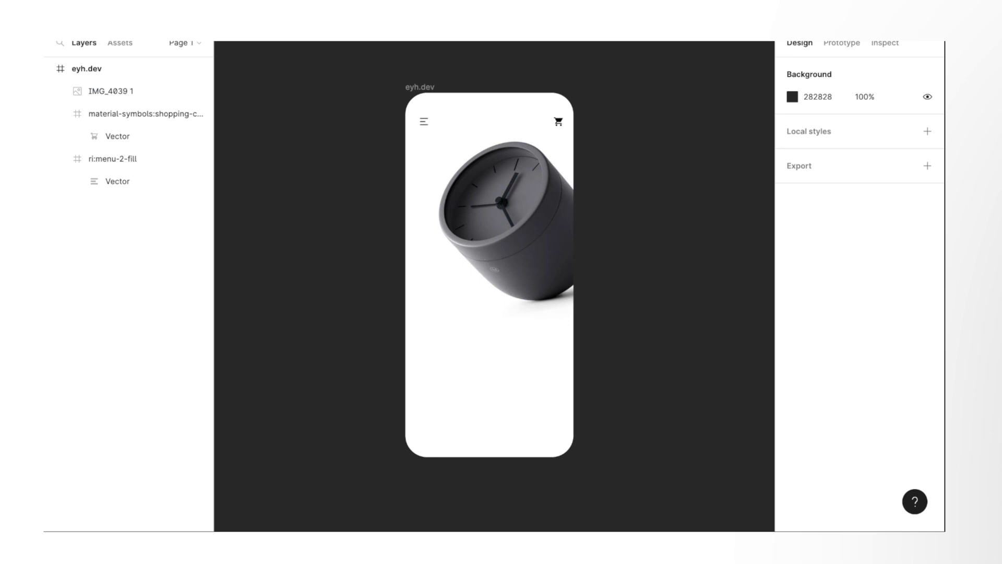
{"action": "left_click", "coordinate": [109, 91]}
{"action": "left_click", "coordinate": [184, 91]}
{"action": "key", "text": "r"}
{"action": "left_click_drag", "start_coordinate": [406, 312], "coordinate": [559, 465]}
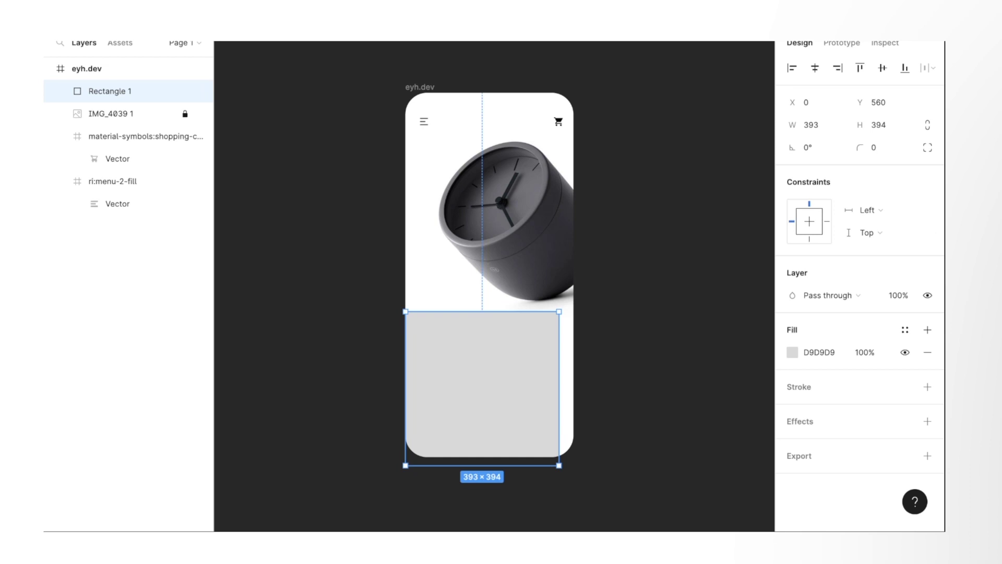
Widen the rectangle past the screen edges, fill it F9F9F9 and move it down to Y 616
{"action": "left_click_drag", "start_coordinate": [559, 388], "coordinate": [582, 388]}
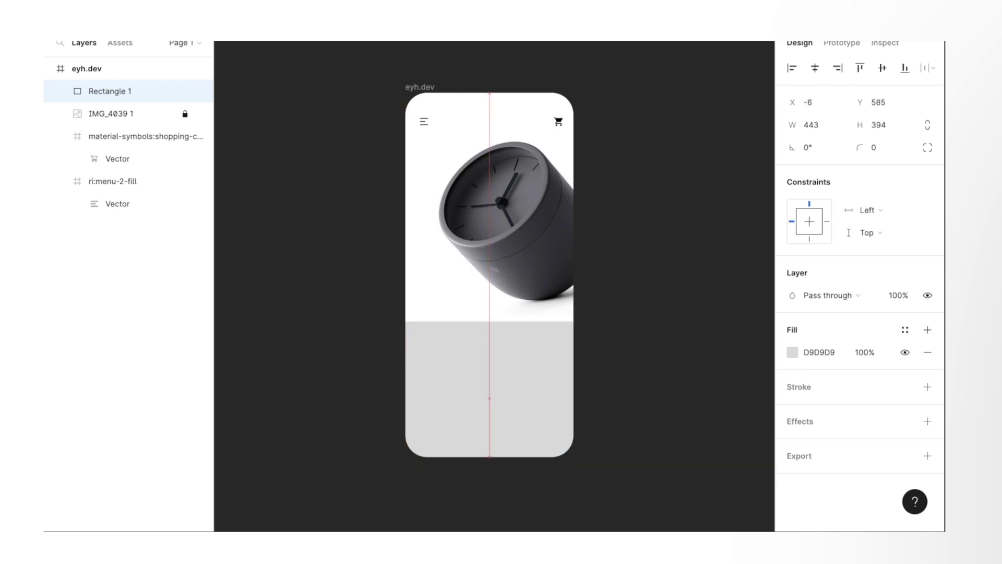
{"action": "left_click_drag", "start_coordinate": [490, 392], "coordinate": [489, 401]}
{"action": "left_click", "coordinate": [793, 352]}
{"action": "type", "text": "F9F9F9"}
{"action": "key", "text": "Return"}
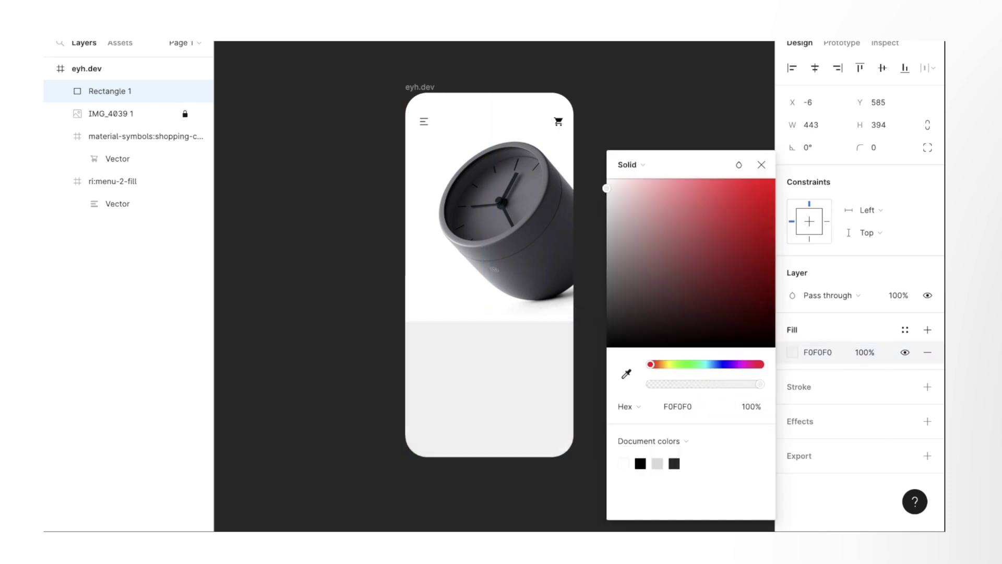
{"action": "key", "text": "Escape"}
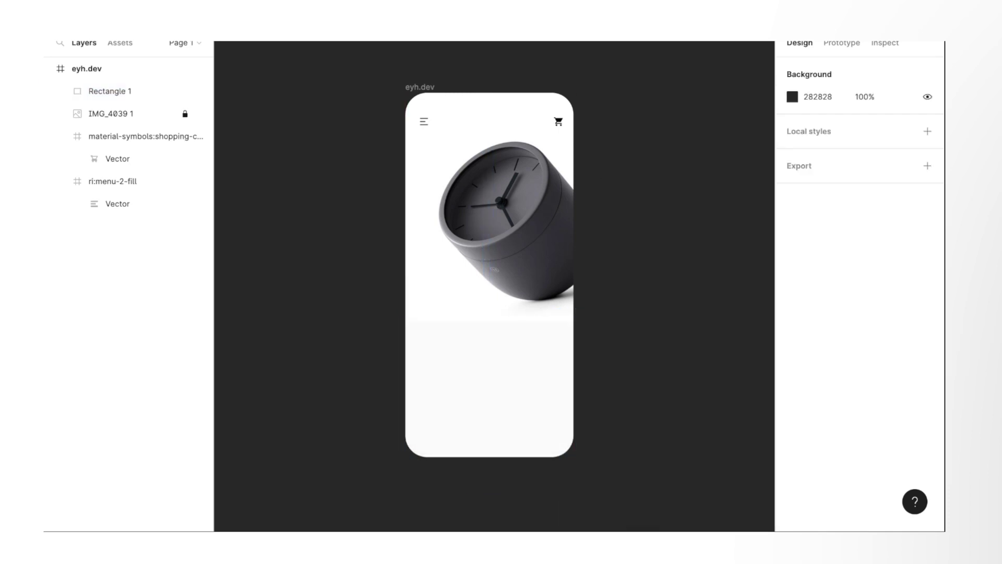
{"action": "left_click", "coordinate": [488, 397]}
{"action": "left_click_drag", "start_coordinate": [489, 397], "coordinate": [489, 424]}
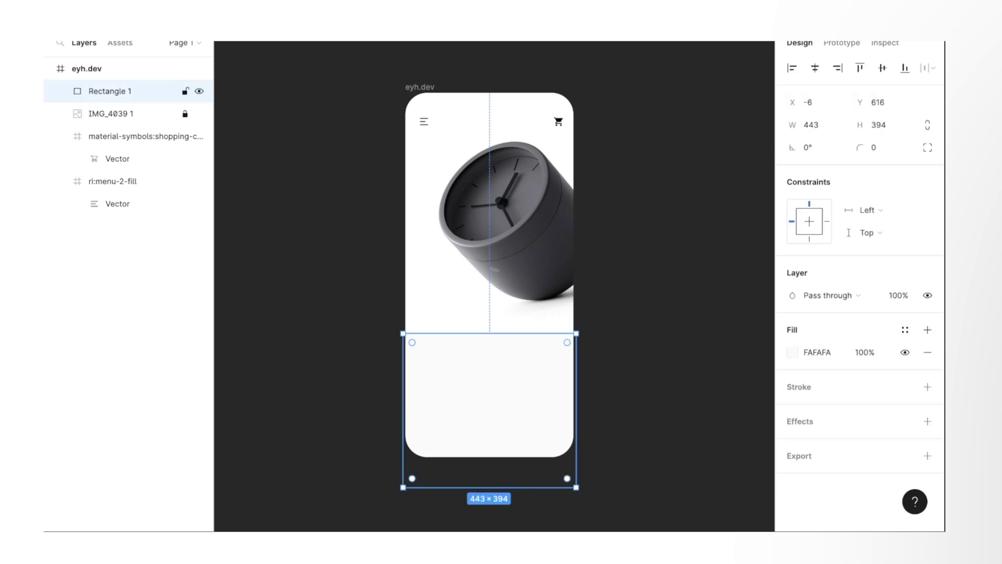
{"action": "key", "text": "Escape"}
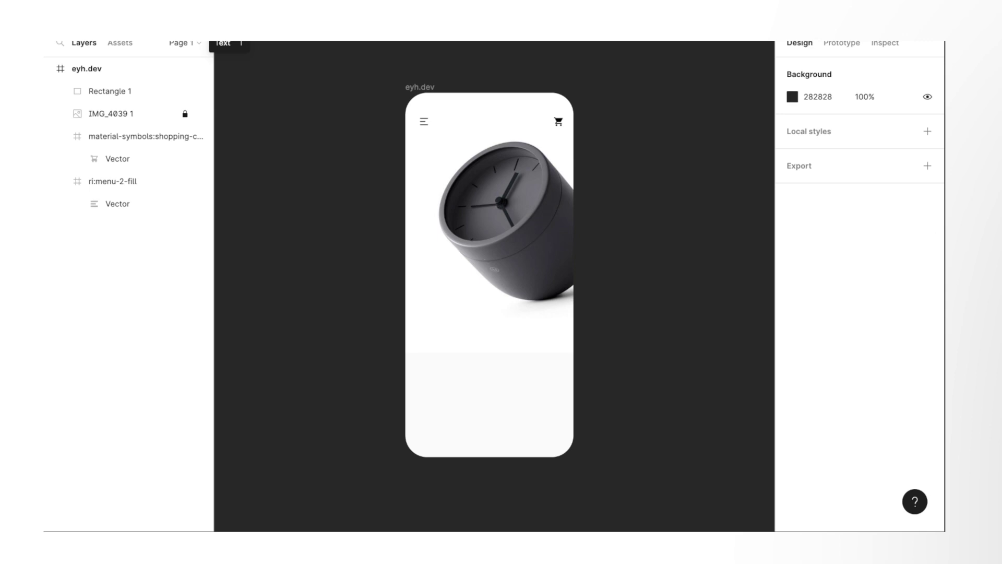
Add the headline 'Our products are 50% off this week' and narrow its box to wrap
{"action": "left_click", "coordinate": [423, 310]}
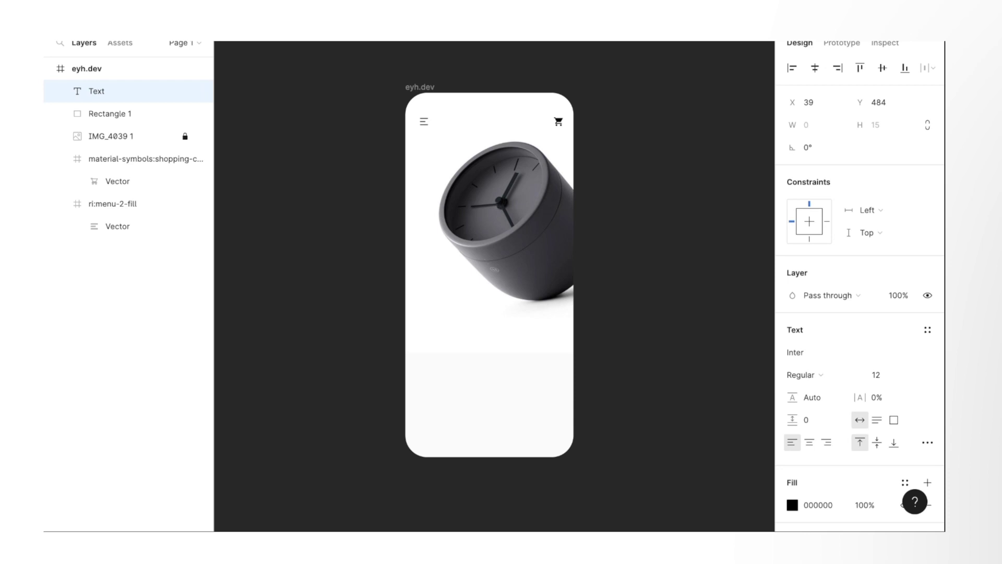
{"action": "type", "text": "Our products are 50% off this week"}
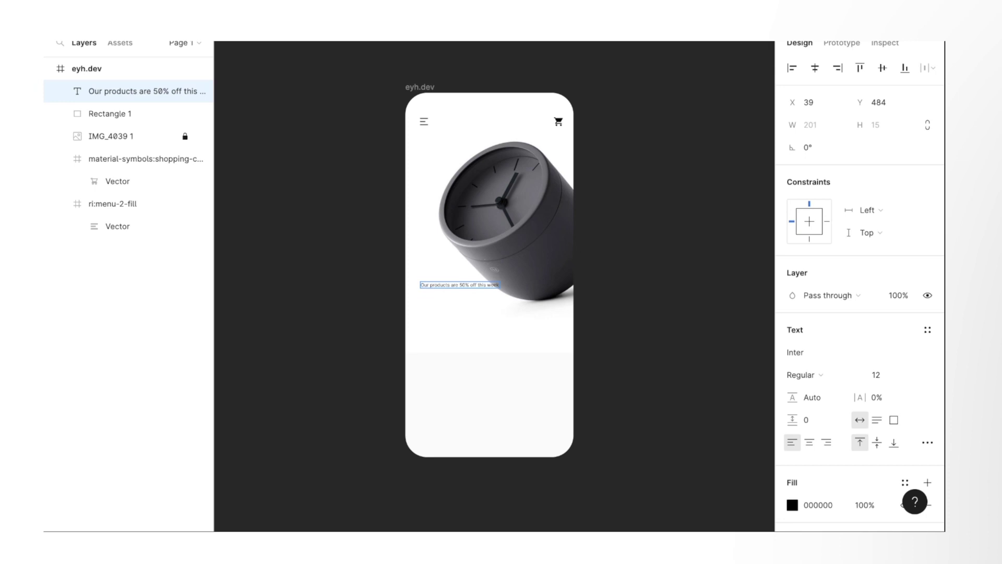
{"action": "key", "text": "Escape"}
{"action": "left_click_drag", "start_coordinate": [499, 285], "coordinate": [470, 290]}
{"action": "key", "text": "Escape"}
Make the headline left-aligned at size 30 and move it lower onto the clock image
{"action": "double_click", "coordinate": [445, 288]}
{"action": "left_click", "coordinate": [809, 442]}
{"action": "left_click", "coordinate": [877, 375]}
{"action": "type", "text": "20"}
{"action": "key", "text": "Return"}
{"action": "type", "text": "30"}
{"action": "key", "text": "Return"}
{"action": "left_click", "coordinate": [792, 442]}
{"action": "mouse_move", "coordinate": [443, 302]}
{"action": "left_mouse_down"}
{"action": "mouse_move", "coordinate": [473, 320]}
{"action": "mouse_move", "coordinate": [471, 311]}
{"action": "left_mouse_up"}
{"action": "left_click", "coordinate": [313, 314]}
{"action": "left_click", "coordinate": [469, 310]}
Set the headline to DIN Alternate, size 40, -2% letter spacing, shifted slightly left
{"action": "left_click", "coordinate": [851, 352]}
{"action": "type", "text": "DIN Alternate"}
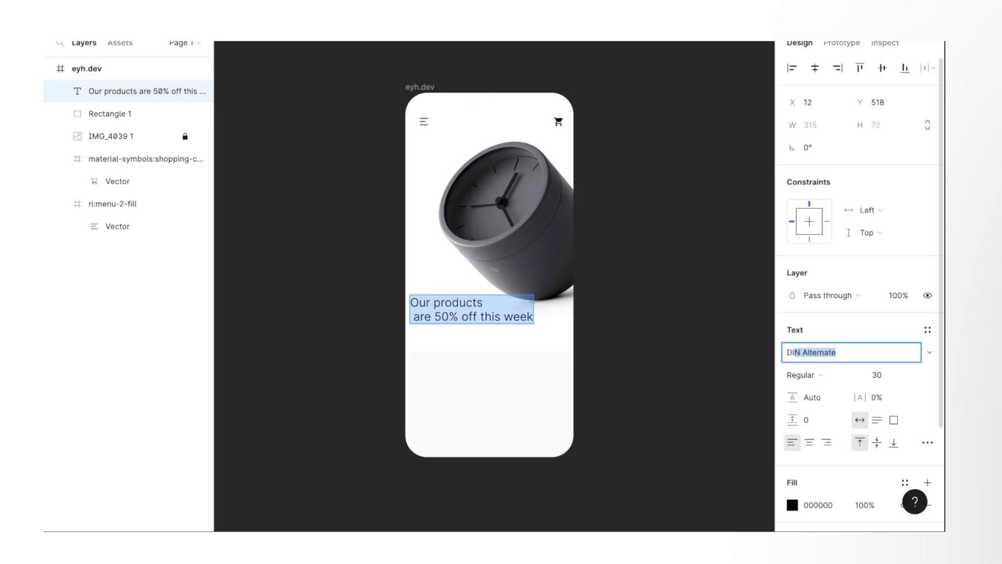
{"action": "key", "text": "Return"}
{"action": "left_click_drag", "start_coordinate": [857, 401], "coordinate": [847, 401]}
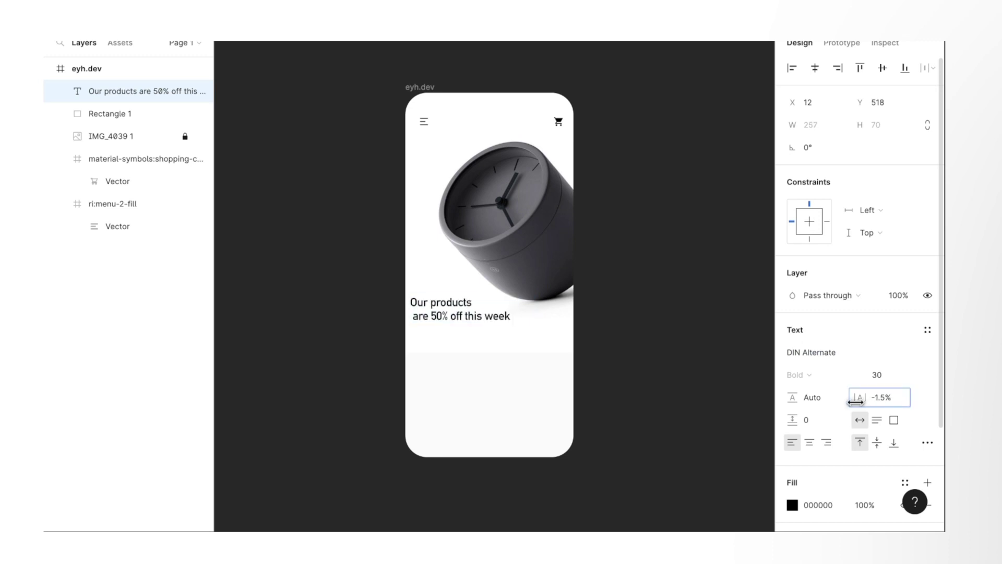
{"action": "left_click", "coordinate": [877, 375]}
{"action": "type", "text": "50"}
{"action": "key", "text": "Return"}
{"action": "type", "text": "40"}
{"action": "key", "text": "Return"}
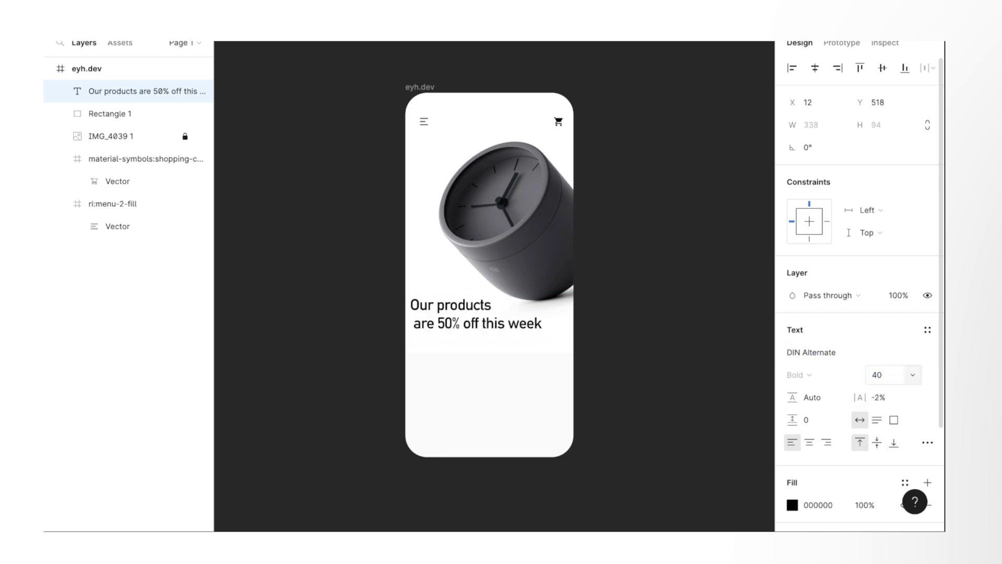
{"action": "left_click_drag", "start_coordinate": [491, 313], "coordinate": [499, 312]}
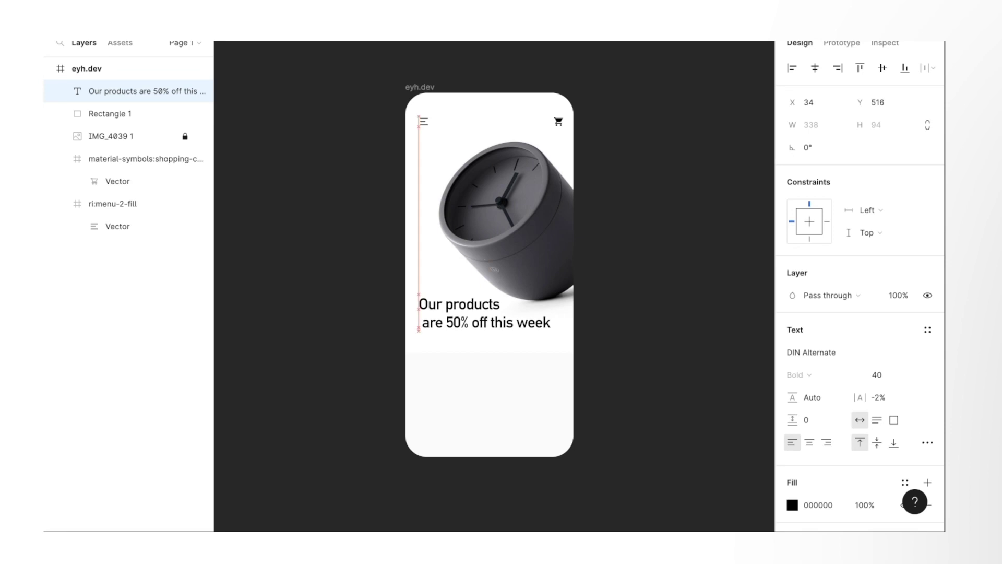
{"action": "key", "text": "Escape"}
Paste a 'Discounts' label above the headline
{"action": "left_click", "coordinate": [141, 91]}
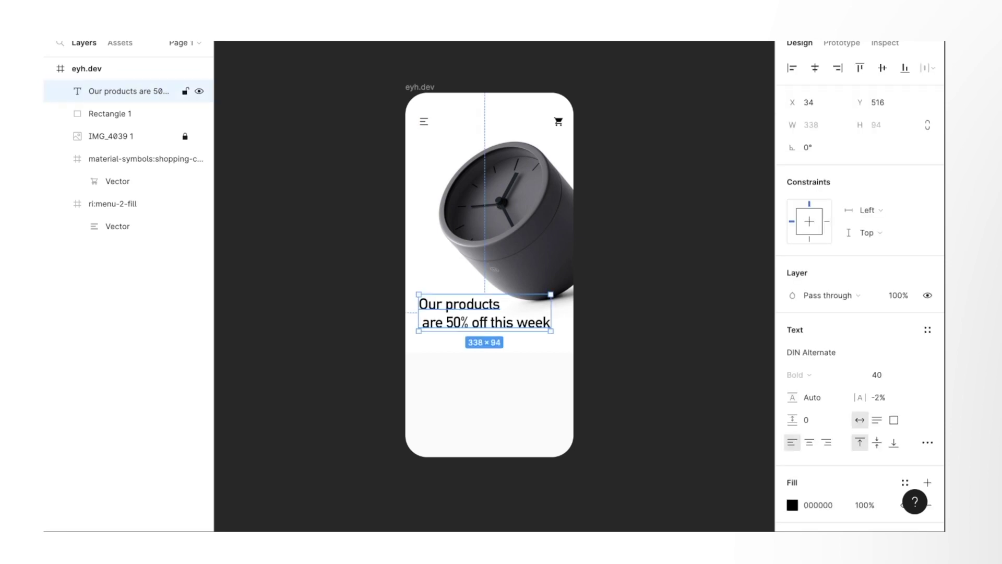
{"action": "left_click", "coordinate": [109, 113]}
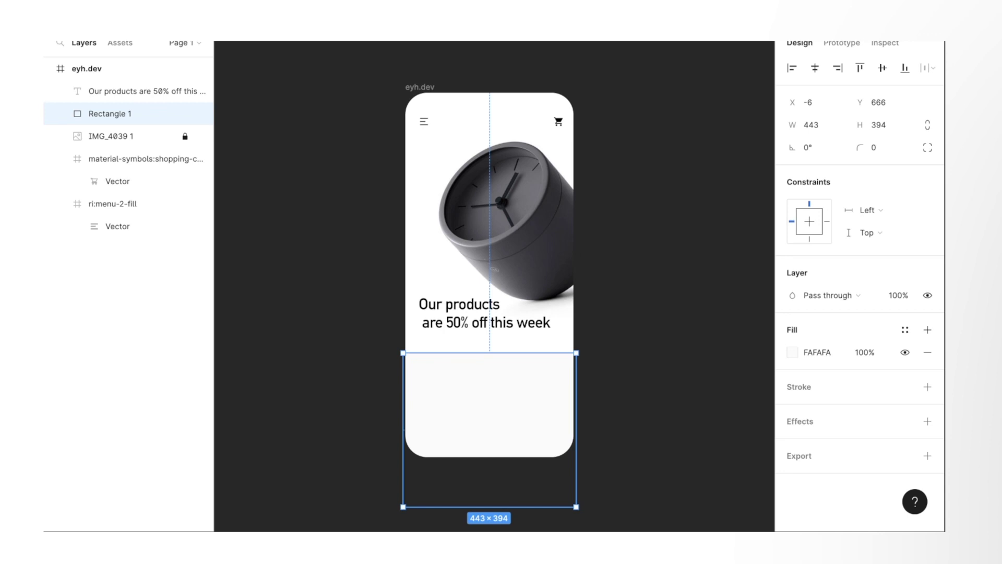
{"action": "key", "text": "ctrl+v"}
Style the Discounts label at size 20, 33% fill opacity, Damascus Regular
{"action": "left_click", "coordinate": [882, 284]}
{"action": "key", "text": "Return"}
{"action": "left_click", "coordinate": [792, 414]}
{"action": "type", "text": "33"}
{"action": "left_click", "coordinate": [856, 262]}
{"action": "key", "text": "Up"}
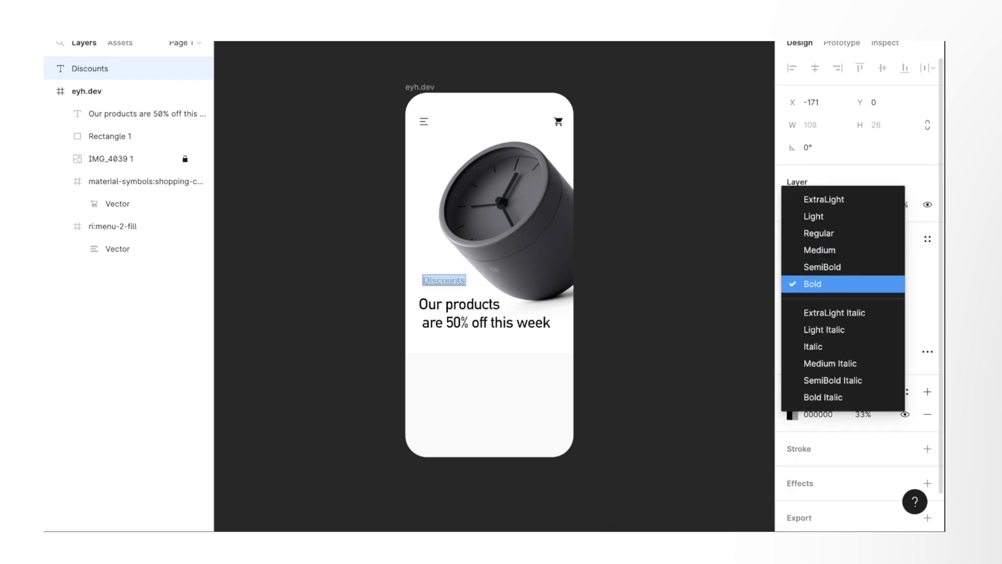
{"action": "key", "text": "Up"}
{"action": "left_click", "coordinate": [798, 284]}
{"action": "left_click", "coordinate": [799, 213]}
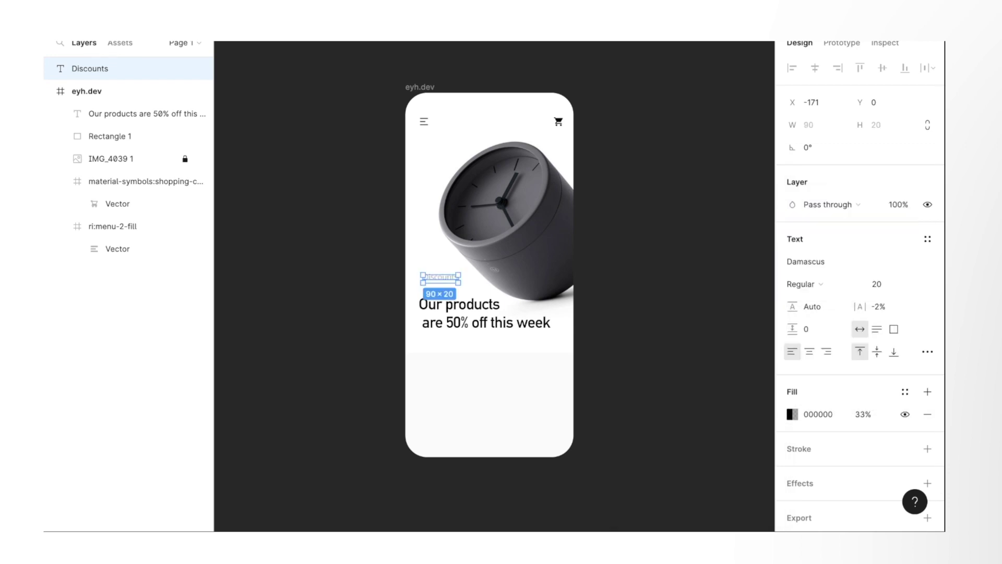
Move the light panel up slightly and align Discounts with the headline's left edge
{"action": "key", "text": "Escape"}
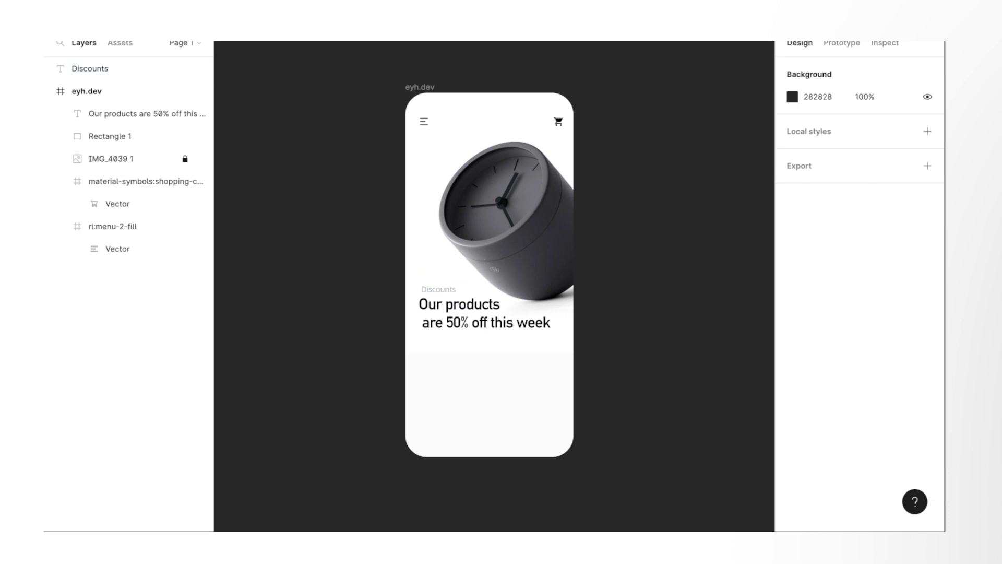
{"action": "left_click_drag", "start_coordinate": [489, 429], "coordinate": [489, 416]}
{"action": "key", "text": "Escape"}
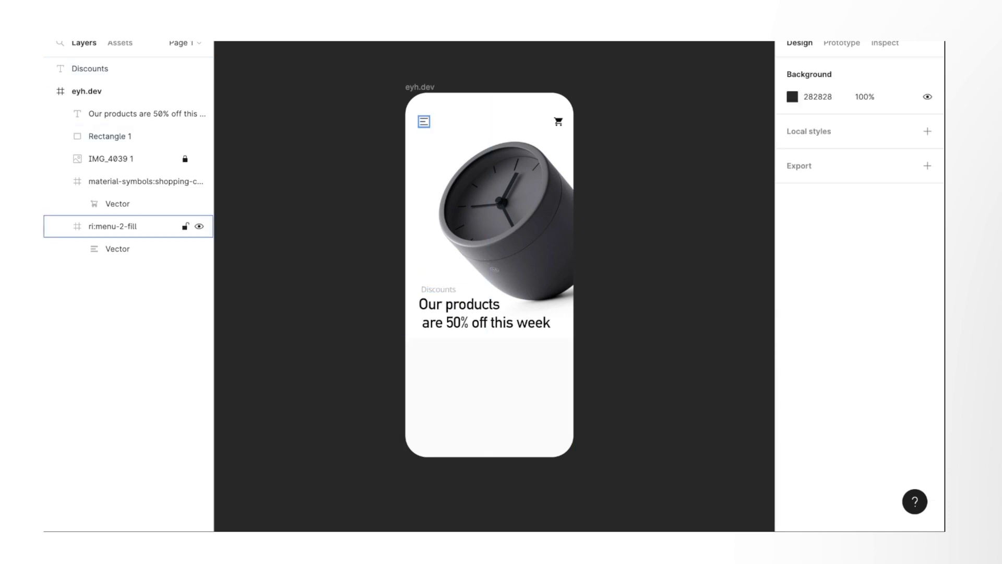
{"action": "left_click", "coordinate": [113, 226]}
{"action": "left_click", "coordinate": [129, 113]}
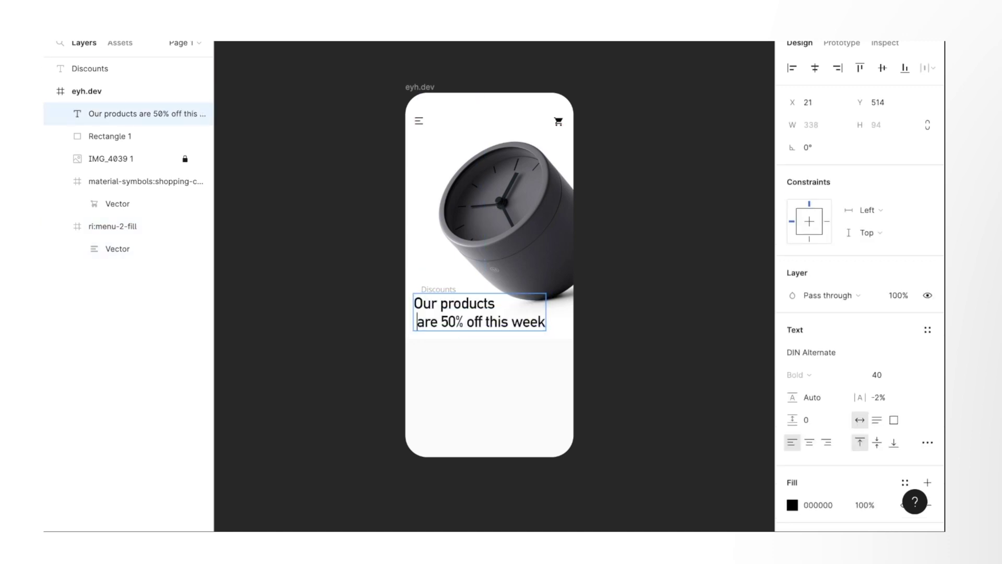
{"action": "left_click", "coordinate": [90, 68]}
{"action": "left_click_drag", "start_coordinate": [437, 289], "coordinate": [426, 290]}
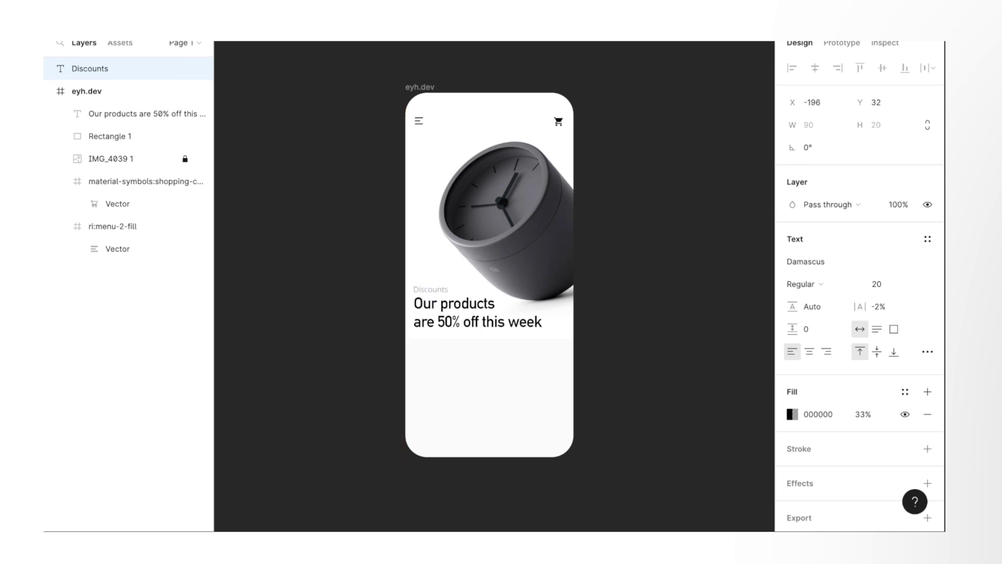
{"action": "key", "text": "Escape"}
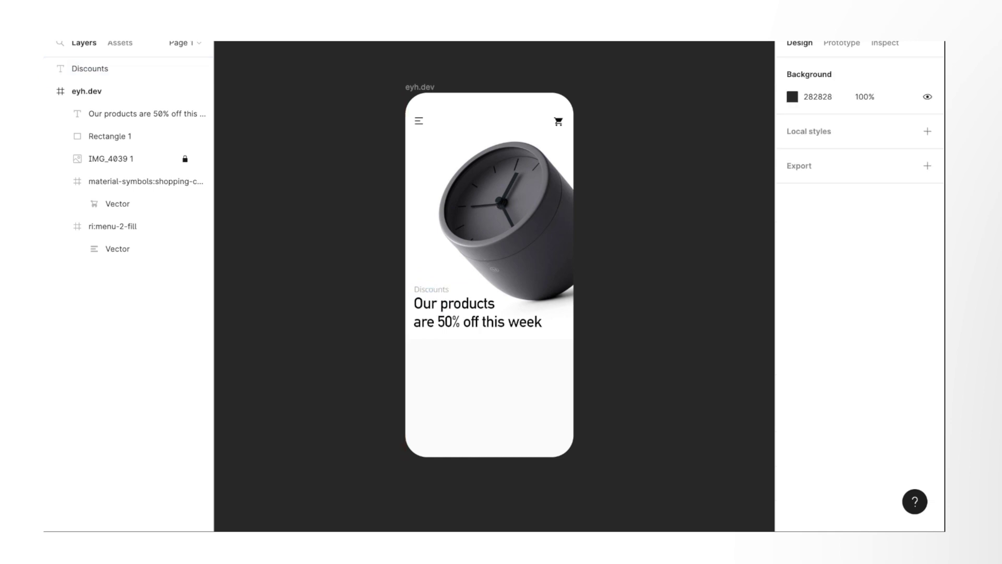
{"action": "left_click", "coordinate": [146, 113]}
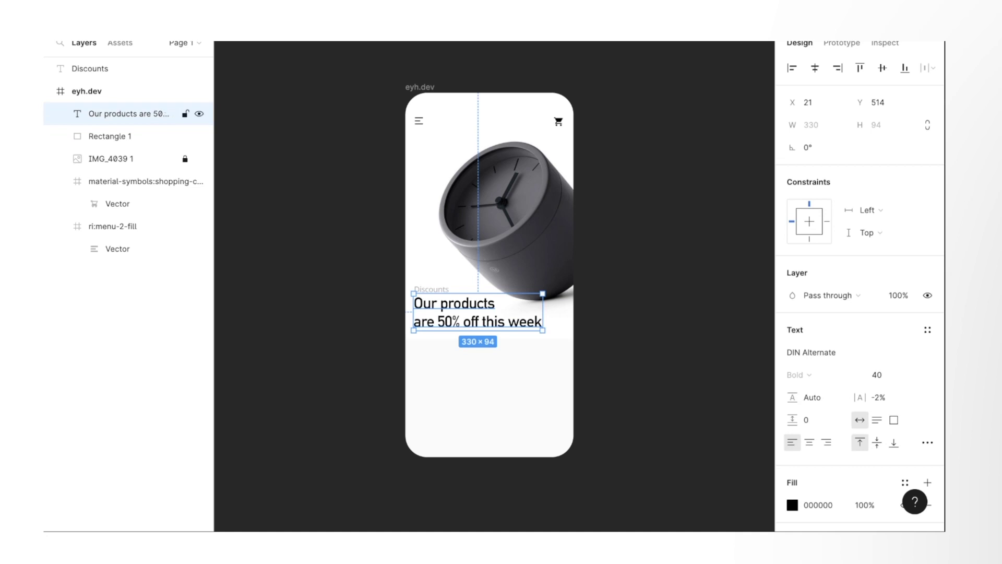
Duplicate the headline below itself, retype it as 'New Arrivals' and set size 20
{"action": "left_click_drag", "start_coordinate": [469, 316], "coordinate": [470, 355], "text": "alt"}
{"action": "key", "text": "Return"}
{"action": "type", "text": "New "}
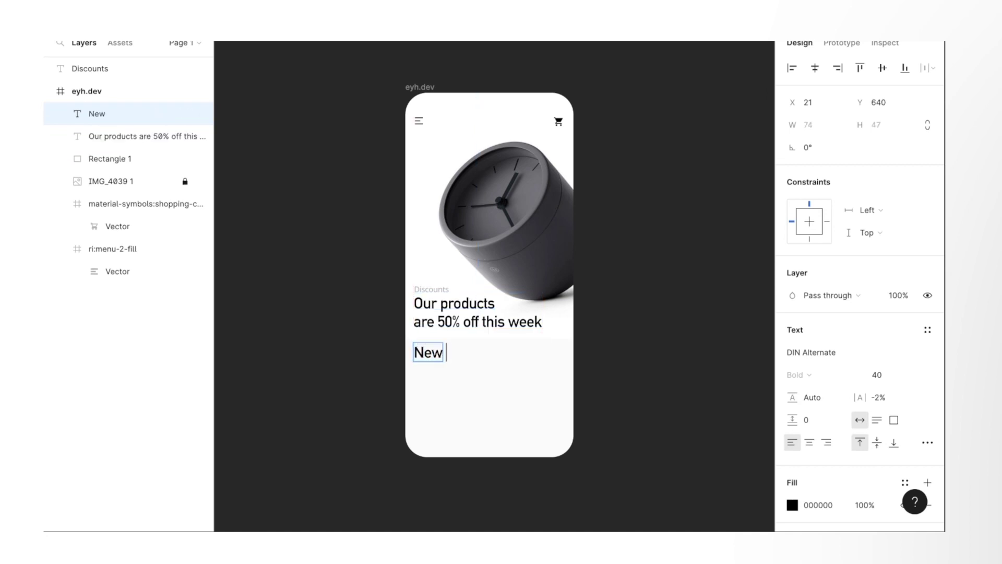
{"action": "type", "text": "Arru"}
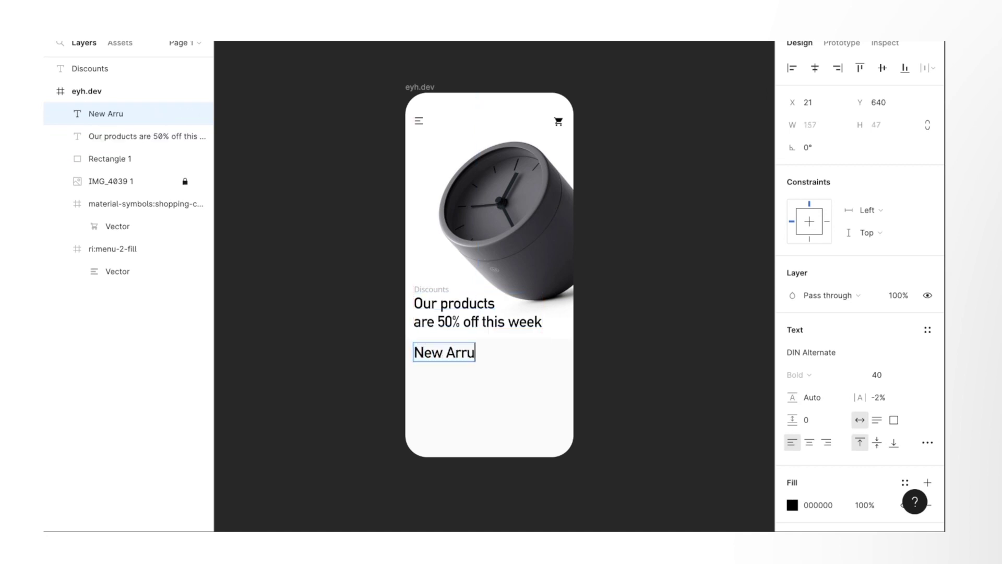
{"action": "key", "text": "BackSpace"}
{"action": "type", "text": "ivals"}
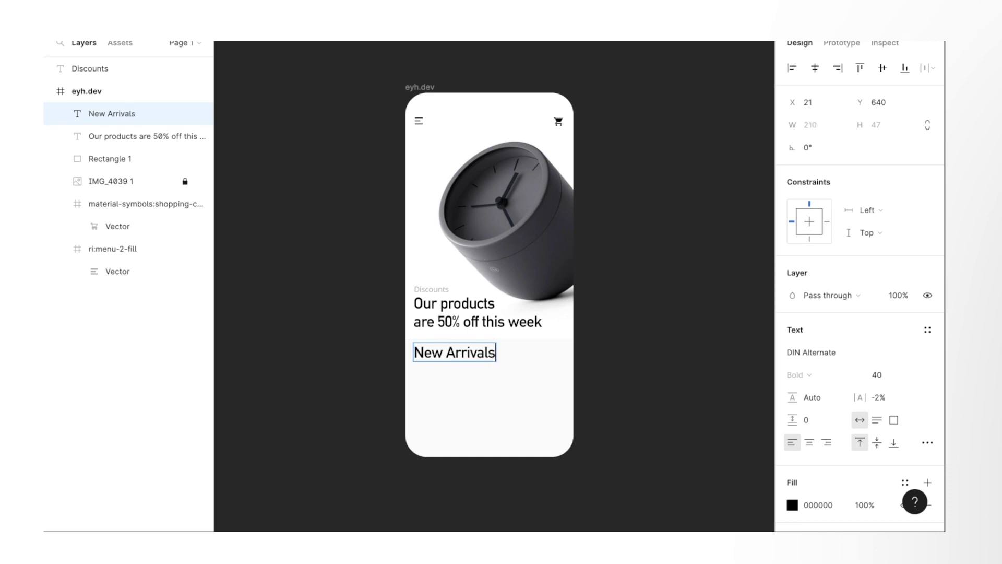
{"action": "key", "text": "ctrl+a"}
{"action": "left_click", "coordinate": [885, 375]}
{"action": "key", "text": "BackSpace"}
{"action": "type", "text": "0"}
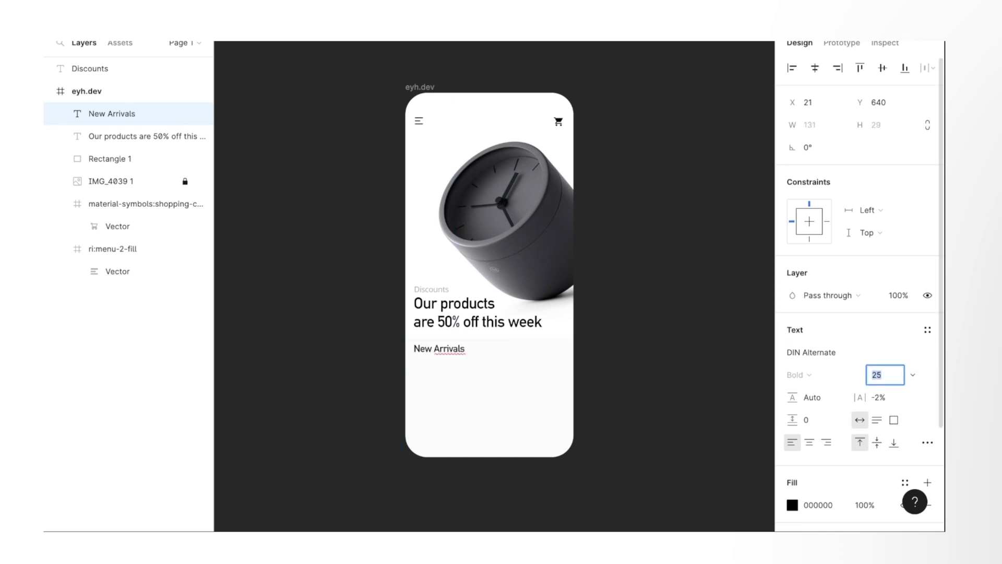
{"action": "key", "text": "Return"}
{"action": "key", "text": "Escape"}
{"action": "left_click_drag", "start_coordinate": [435, 347], "coordinate": [435, 350]}
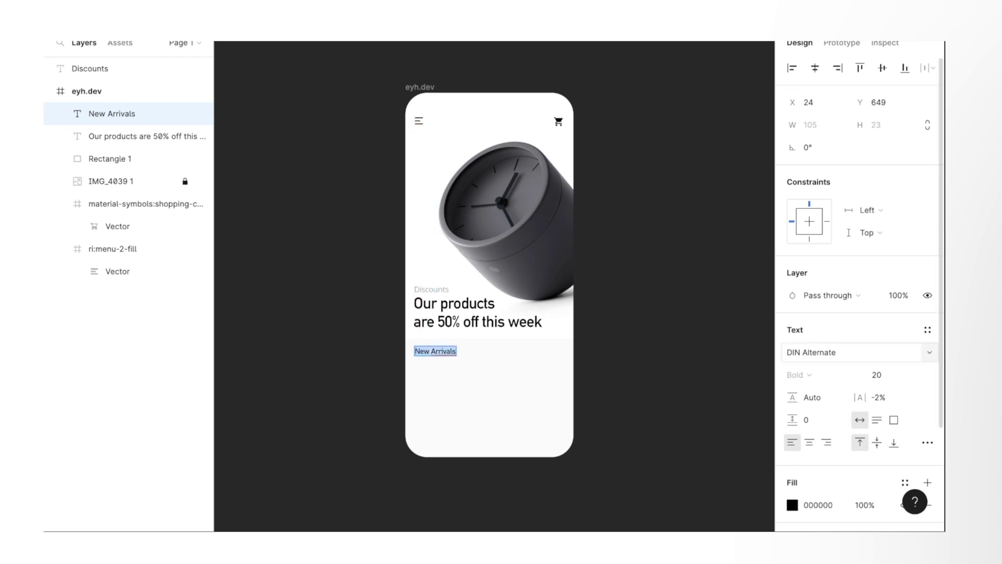
Set the New Arrivals font to Damascus Semi Bold
{"action": "left_click", "coordinate": [431, 289]}
{"action": "left_click", "coordinate": [437, 351]}
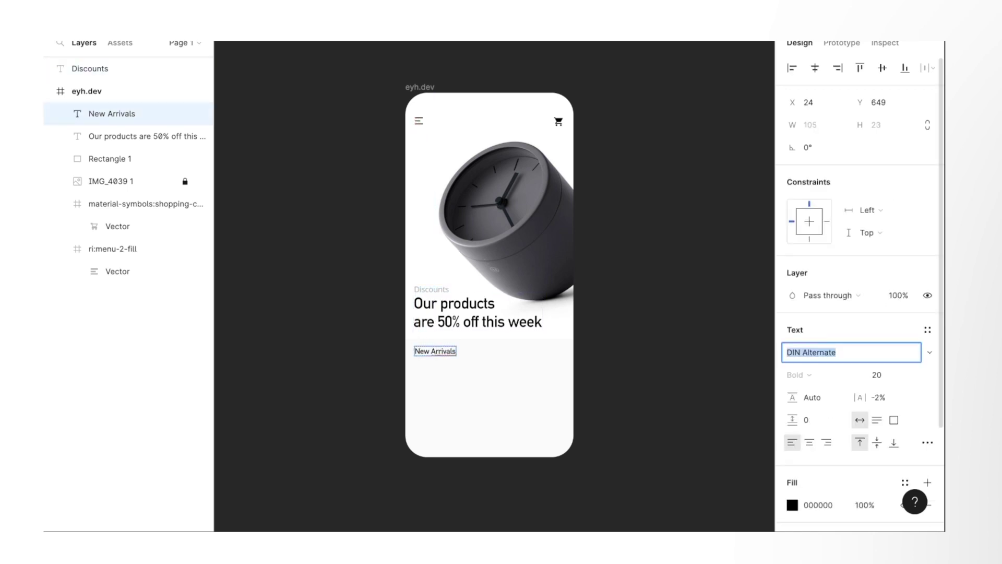
{"action": "double_click", "coordinate": [437, 350]}
{"action": "left_click", "coordinate": [811, 352]}
{"action": "type", "text": "Damascus"}
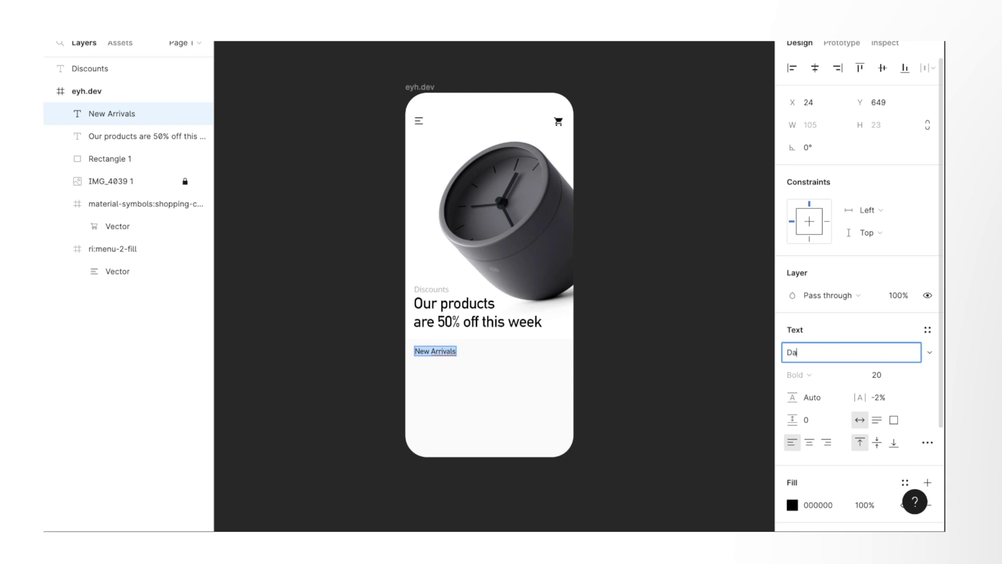
{"action": "key", "text": "Return"}
{"action": "left_click", "coordinate": [798, 375]}
{"action": "left_click", "coordinate": [816, 340]}
{"action": "left_click", "coordinate": [804, 375]}
Colour New Arrivals 313036 at 79% opacity and shift it slightly down
{"action": "left_click", "coordinate": [792, 504]}
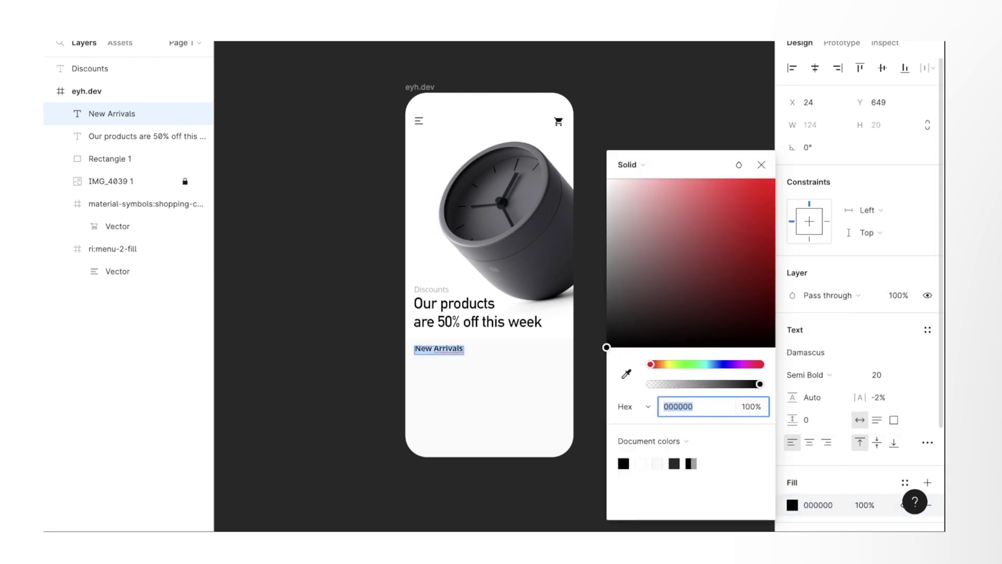
{"action": "left_click", "coordinate": [626, 374]}
{"action": "left_click", "coordinate": [708, 97]}
{"action": "mouse_move", "coordinate": [763, 383]}
{"action": "left_mouse_down"}
{"action": "mouse_move", "coordinate": [701, 384]}
{"action": "mouse_move", "coordinate": [730, 383]}
{"action": "left_mouse_up"}
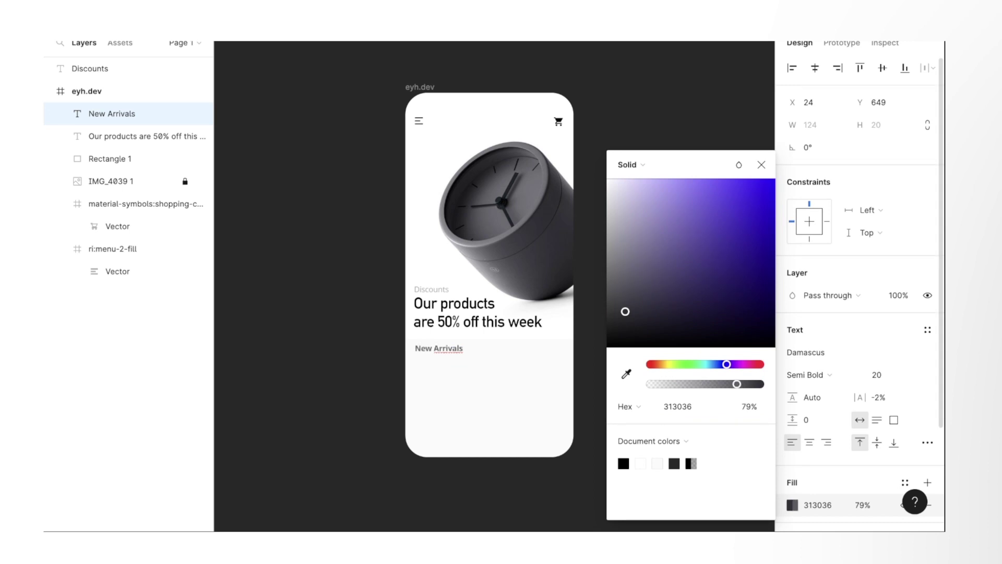
{"action": "key", "text": "Escape"}
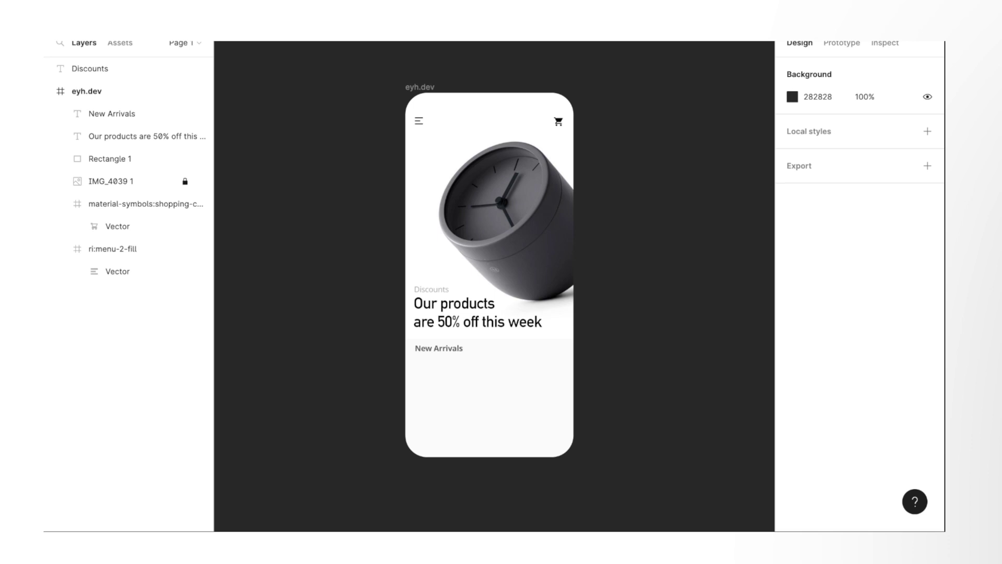
{"action": "left_click_drag", "start_coordinate": [439, 348], "coordinate": [438, 353]}
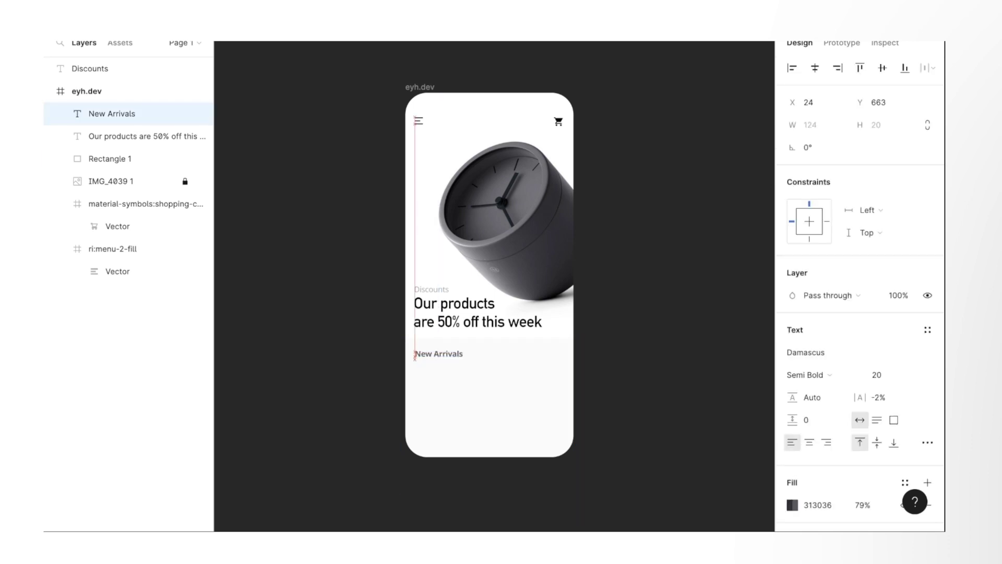
{"action": "key", "text": "Escape"}
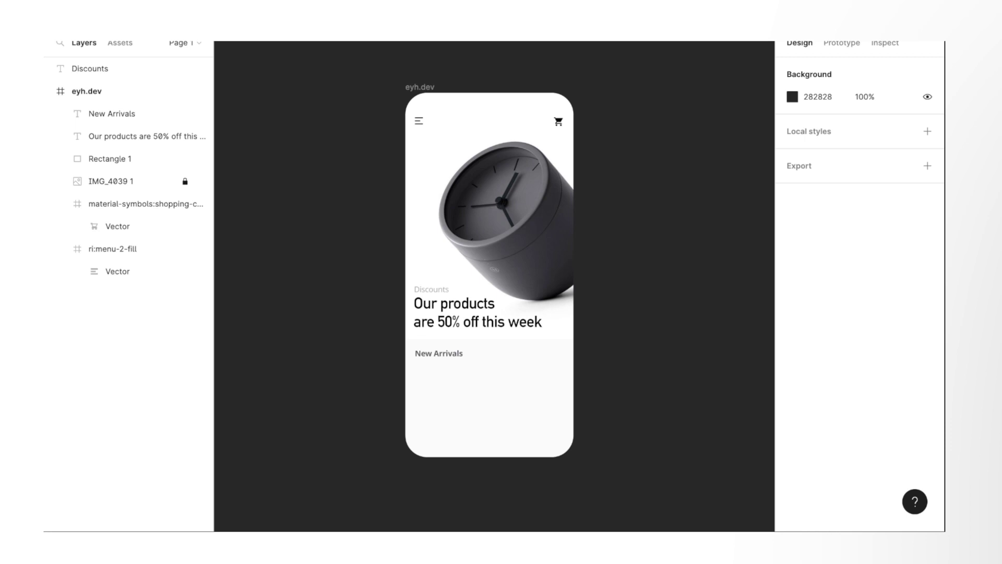
Draw a product tile under New Arrivals and extend the light section background upward
{"action": "key", "text": "r"}
{"action": "left_click_drag", "start_coordinate": [414, 367], "coordinate": [478, 438]}
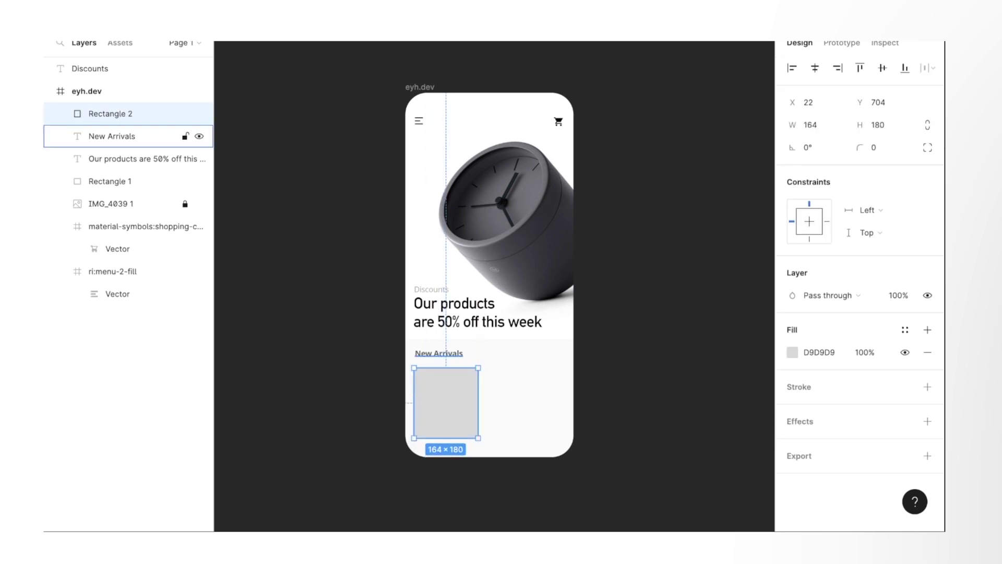
{"action": "left_click", "coordinate": [110, 181]}
{"action": "left_click_drag", "start_coordinate": [489, 339], "coordinate": [488, 330]}
{"action": "left_click", "coordinate": [112, 136]}
{"action": "left_click_drag", "start_coordinate": [438, 353], "coordinate": [438, 341]}
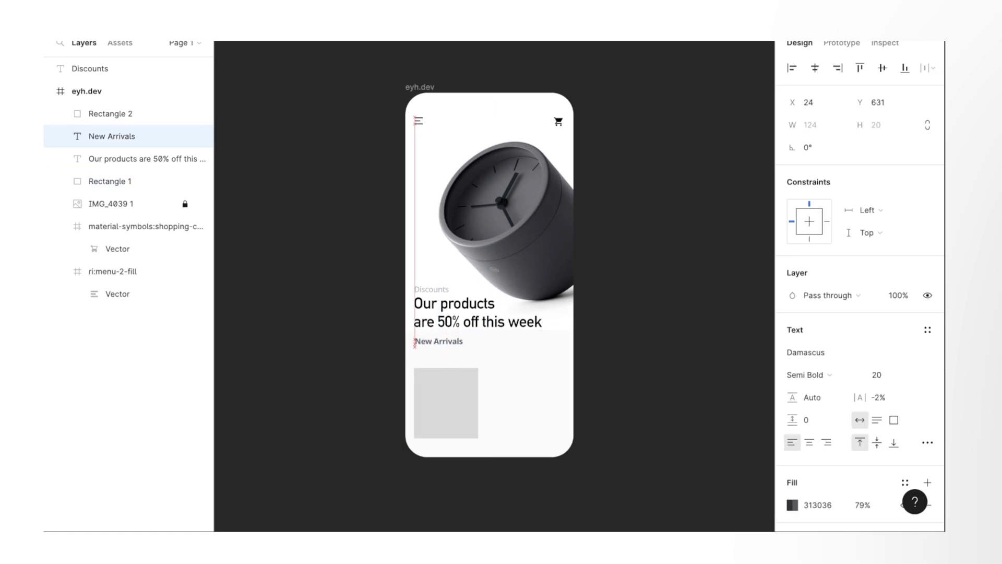
{"action": "left_click", "coordinate": [489, 397]}
{"action": "left_click_drag", "start_coordinate": [488, 396], "coordinate": [447, 393]}
Enlarge the product card and duplicate it to its right
{"action": "left_click", "coordinate": [109, 113]}
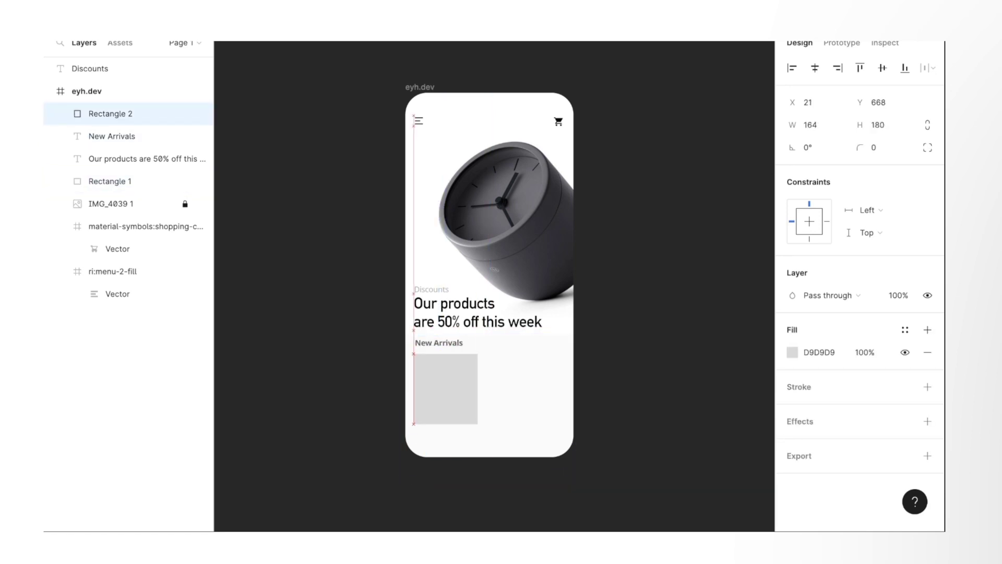
{"action": "key", "text": "shift+Up"}
{"action": "left_click_drag", "start_coordinate": [477, 425], "coordinate": [475, 442]}
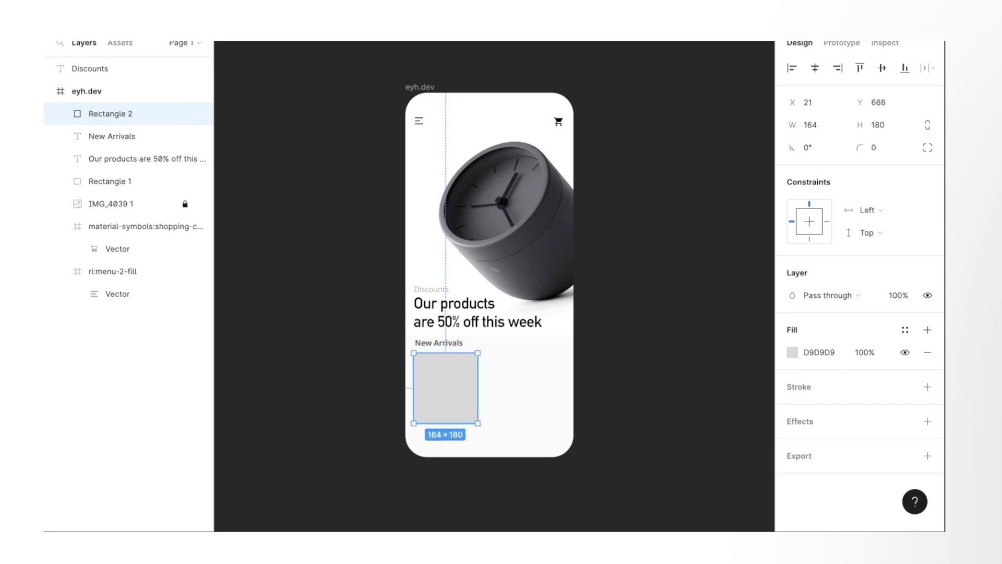
{"action": "key", "text": "Escape"}
{"action": "left_click", "coordinate": [443, 396]}
{"action": "left_click_drag", "start_coordinate": [444, 396], "coordinate": [524, 398]}
{"action": "key", "text": "Escape"}
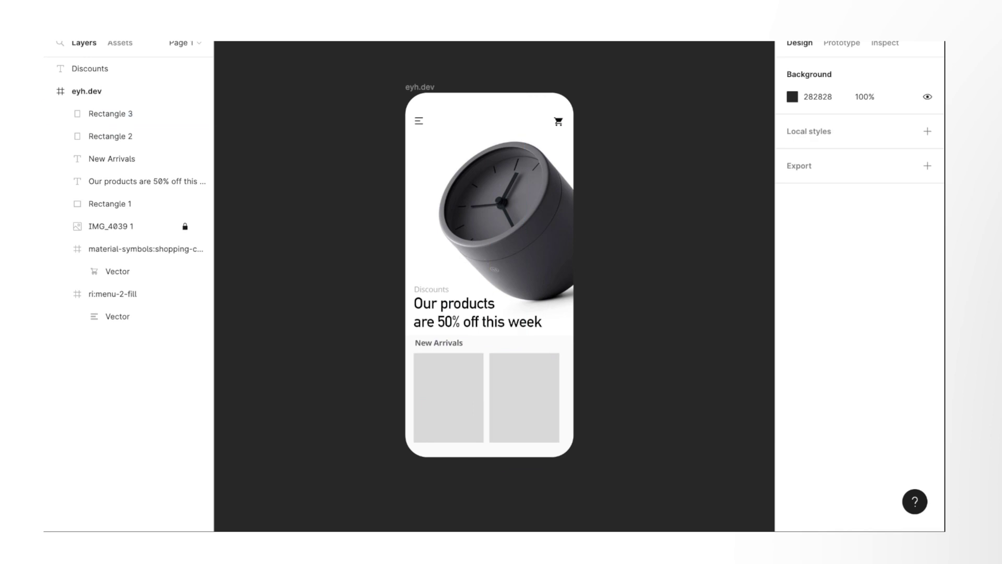
Nudge the headline down and Discounts up, then inspect the section background fill
{"action": "left_click", "coordinate": [146, 181]}
{"action": "key", "text": "Down"}
{"action": "key", "text": "Down"}
{"action": "key", "text": "Down"}
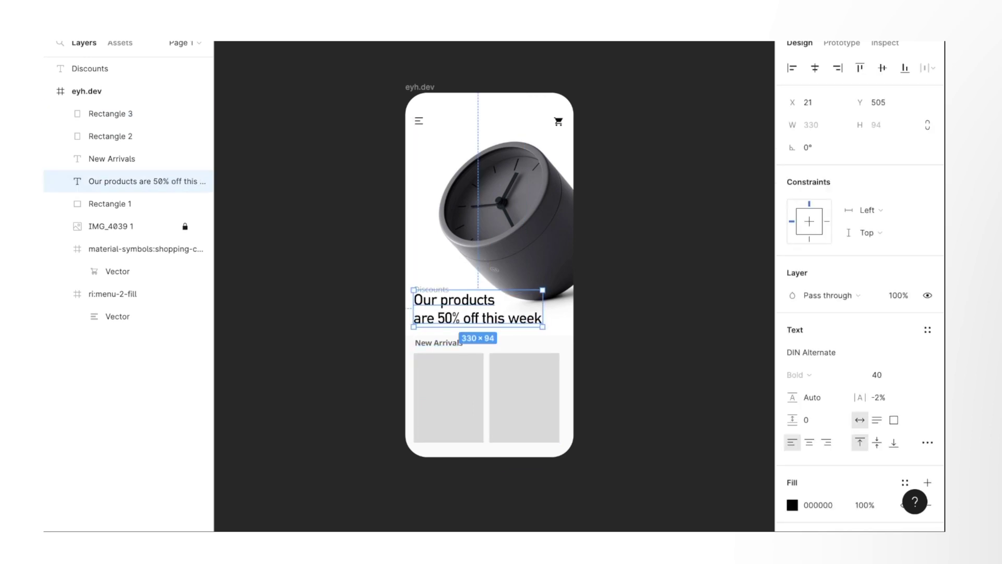
{"action": "left_click", "coordinate": [89, 68]}
{"action": "key", "text": "shift+Up"}
{"action": "key", "text": "Escape"}
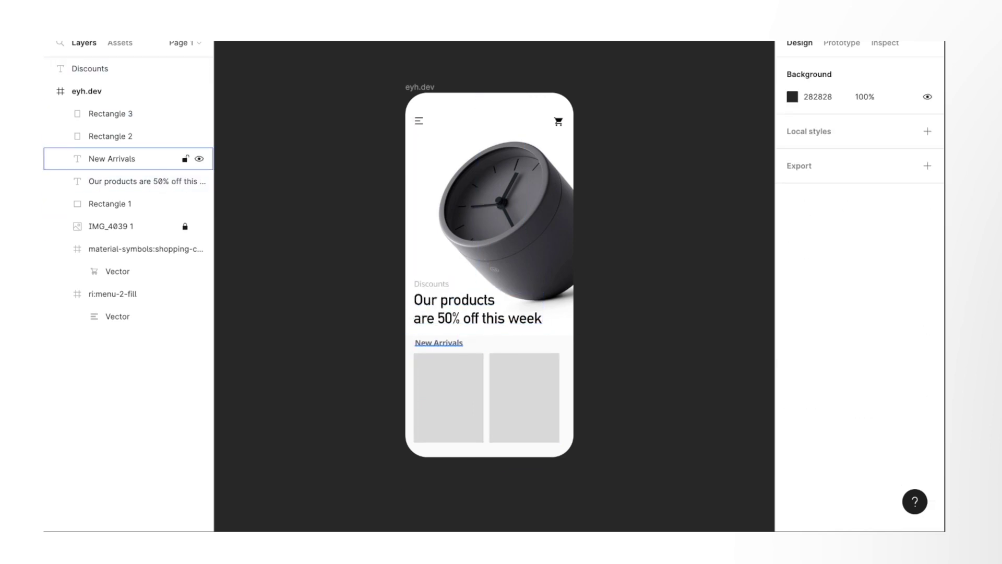
{"action": "left_click", "coordinate": [110, 203]}
{"action": "left_click", "coordinate": [792, 353]}
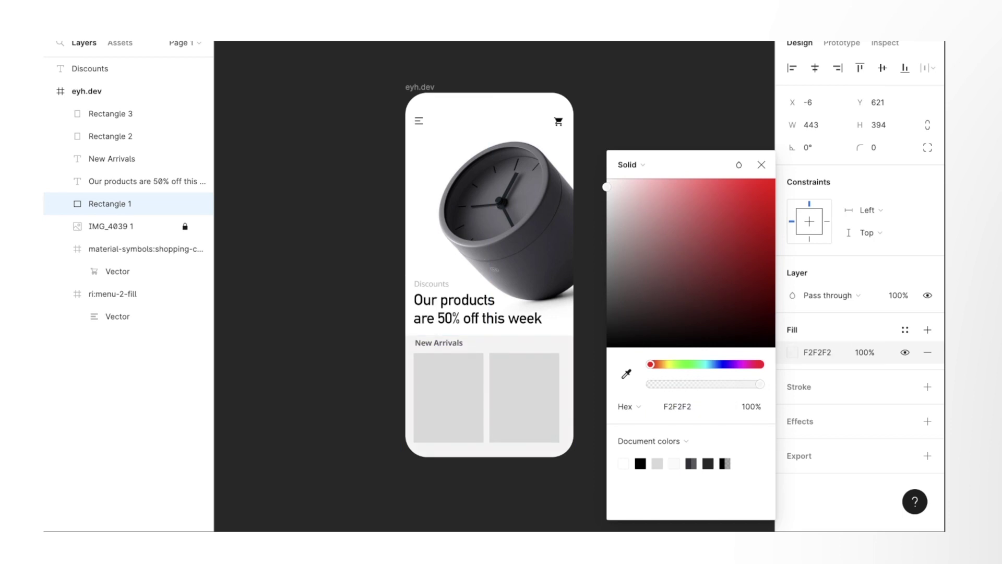
{"action": "key", "text": "Escape"}
{"action": "key", "text": "Escape"}
Fill the cards white with corner radius 15 and paste the ball chair photo
{"action": "left_click", "coordinate": [110, 114]}
{"action": "left_click", "coordinate": [792, 353]}
{"action": "left_click", "coordinate": [741, 294]}
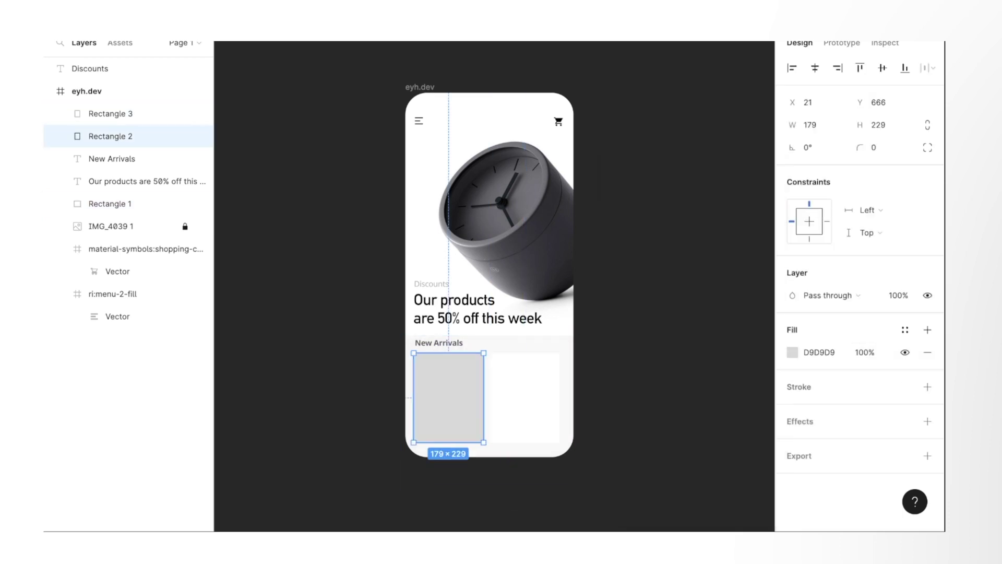
{"action": "key", "text": "Tab"}
{"action": "type", "text": "1"}
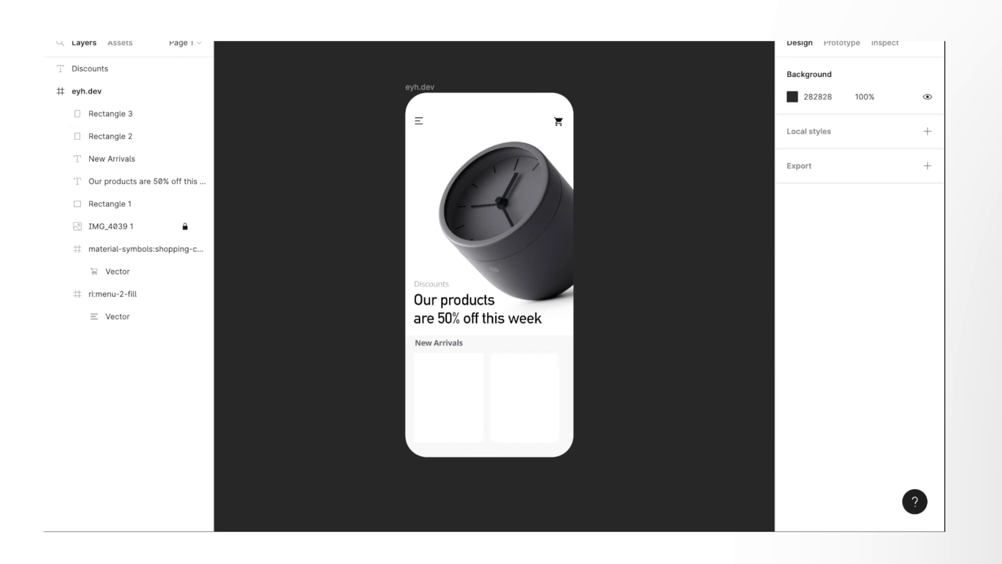
{"action": "key", "text": "Return"}
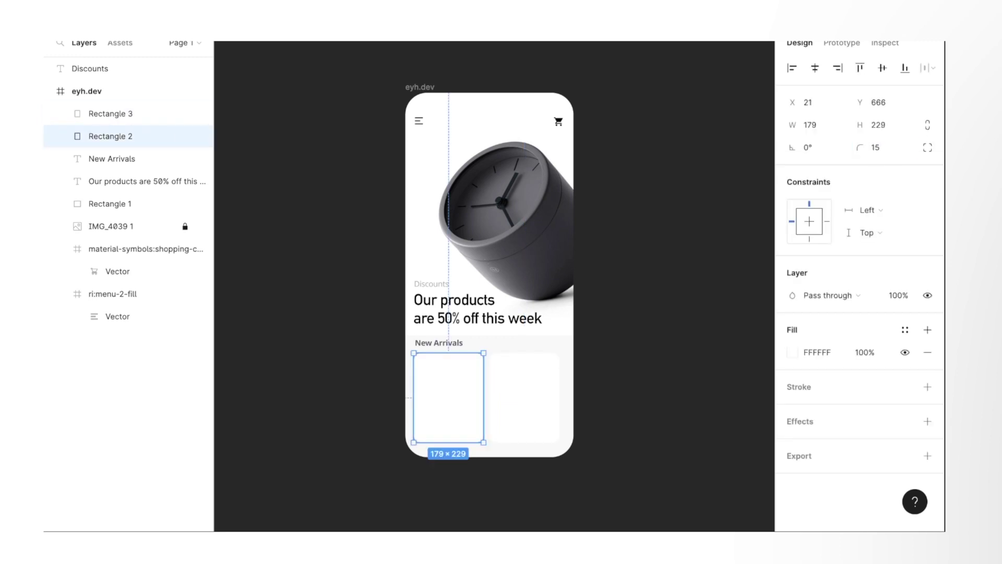
{"action": "key", "text": "Escape"}
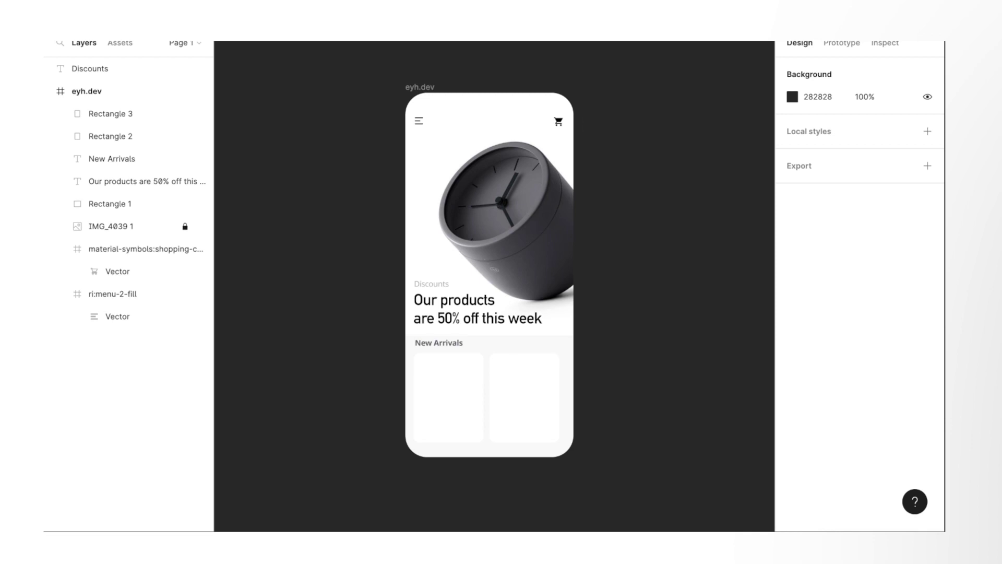
{"action": "key", "text": "ctrl+v"}
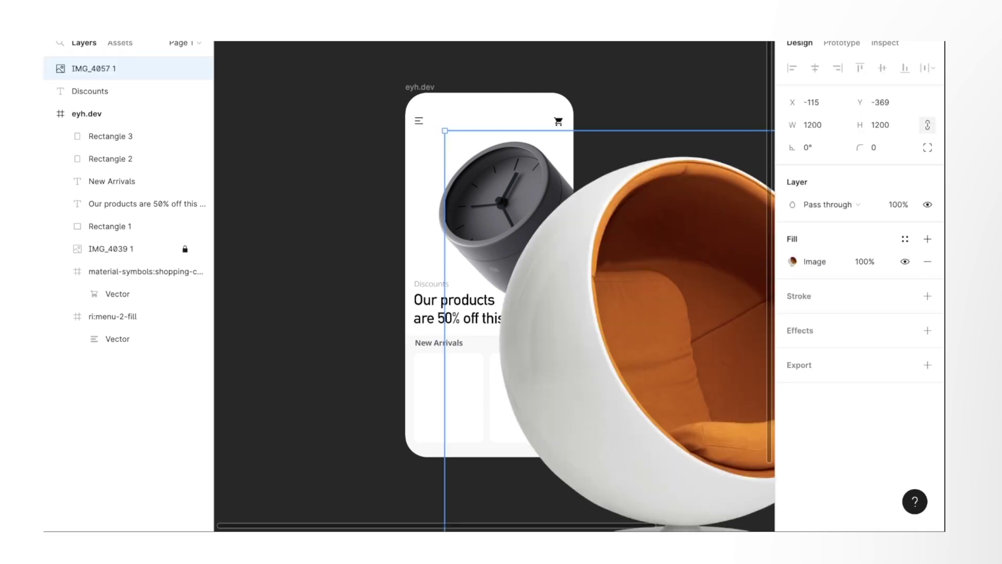
Resize the ball chair photo to 100 px wide and place it in the first card
{"action": "type", "text": "100"}
{"action": "key", "text": "Return"}
{"action": "left_click_drag", "start_coordinate": [464, 150], "coordinate": [449, 384]}
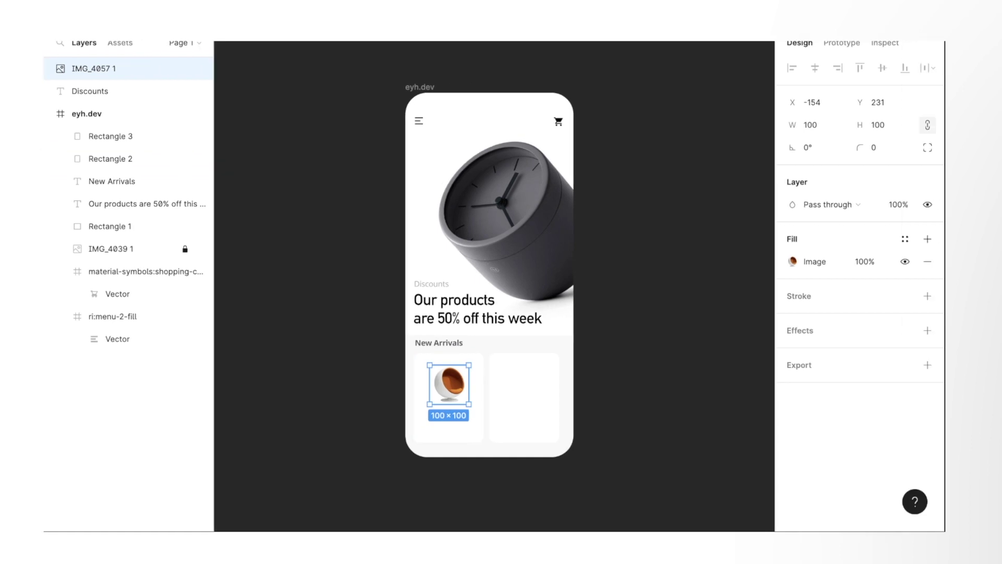
Paste the grey armchair photo, size it 100 px wide and move it into the second card
{"action": "key", "text": "ctrl+v"}
{"action": "type", "text": "100"}
{"action": "key", "text": "Return"}
{"action": "left_click", "coordinate": [814, 125]}
{"action": "type", "text": "200"}
{"action": "key", "text": "Return"}
{"action": "left_click_drag", "start_coordinate": [640, 229], "coordinate": [524, 387]}
{"action": "left_click", "coordinate": [814, 125]}
{"action": "type", "text": "100"}
{"action": "key", "text": "Return"}
{"action": "key", "text": "Escape"}
Start a text label below the ball chair
{"action": "left_click", "coordinate": [120, 135]}
{"action": "key", "text": "Escape"}
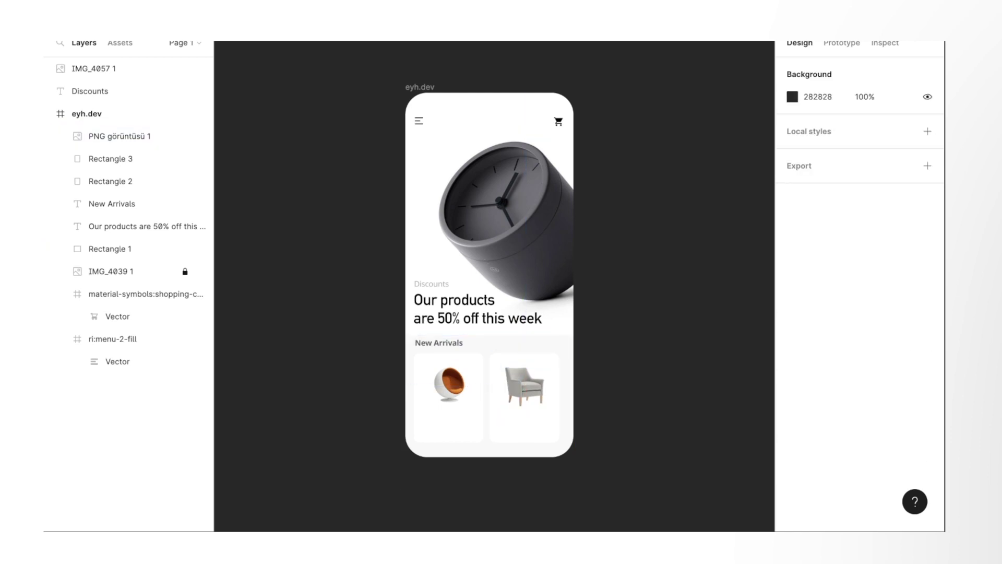
{"action": "key", "text": "t"}
{"action": "left_click", "coordinate": [437, 410]}
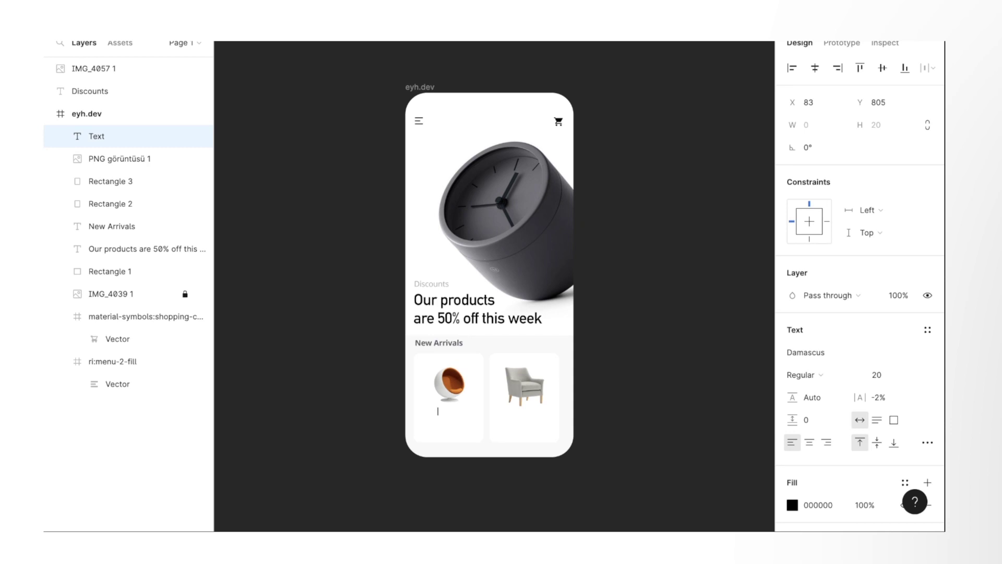
Label the first card 'ball chair' and place an 'N BERJER' label under the armchair
{"action": "type", "text": "ball chair"}
{"action": "key", "text": "Escape"}
{"action": "left_click_drag", "start_coordinate": [452, 412], "coordinate": [448, 416]}
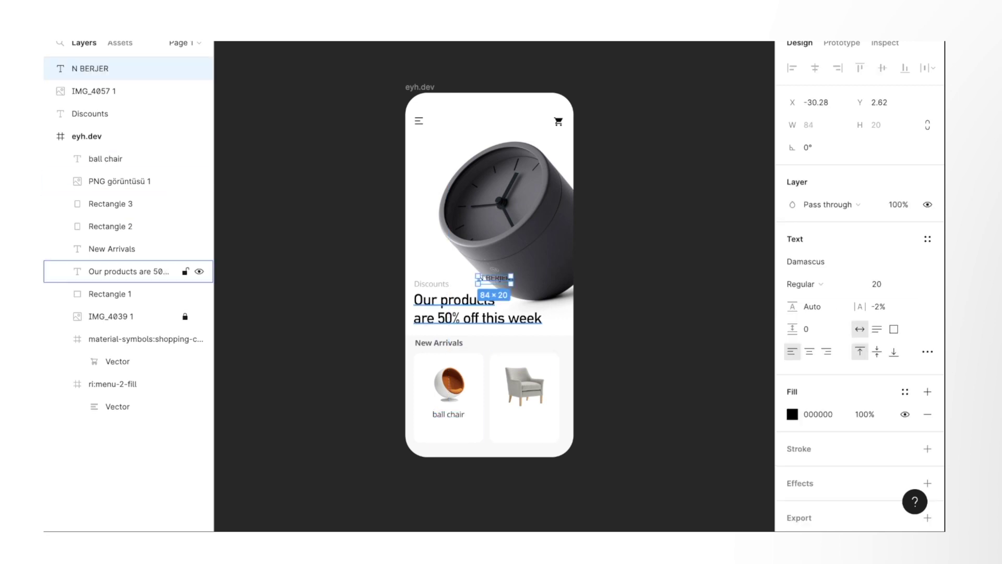
{"action": "key", "text": "shift+Up"}
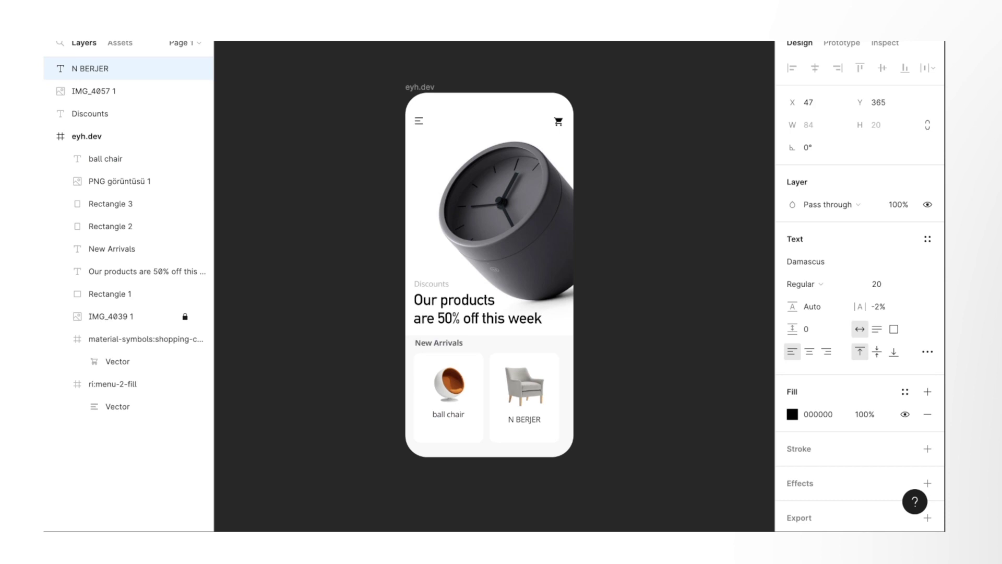
{"action": "left_click", "coordinate": [524, 386]}
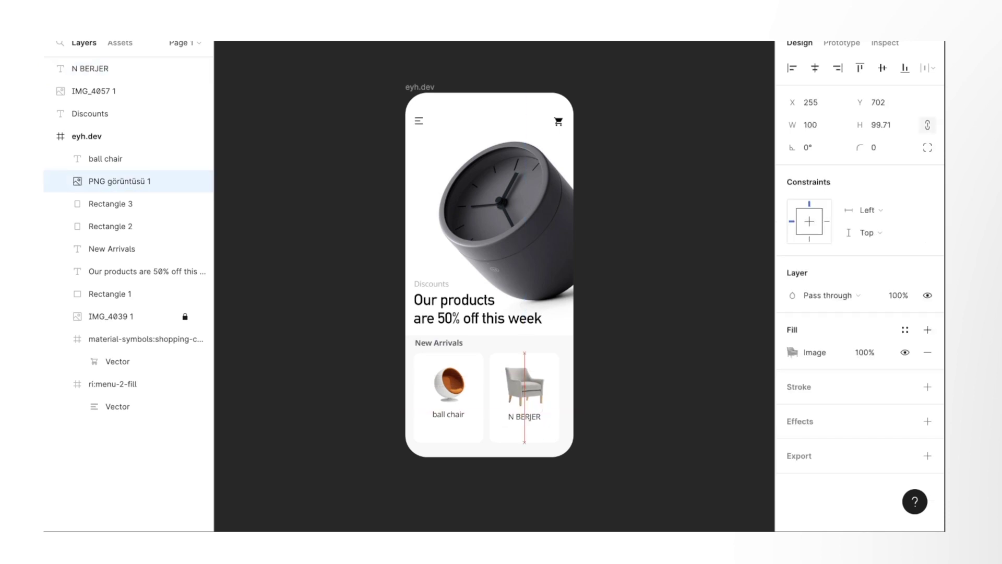
{"action": "key", "text": "Escape"}
{"action": "key", "text": "ctrl+v"}
{"action": "key", "text": "shift+Down"}
{"action": "key", "text": "shift+Down"}
{"action": "key", "text": "shift+Down"}
{"action": "key", "text": "Down"}
{"action": "key", "text": "Return"}
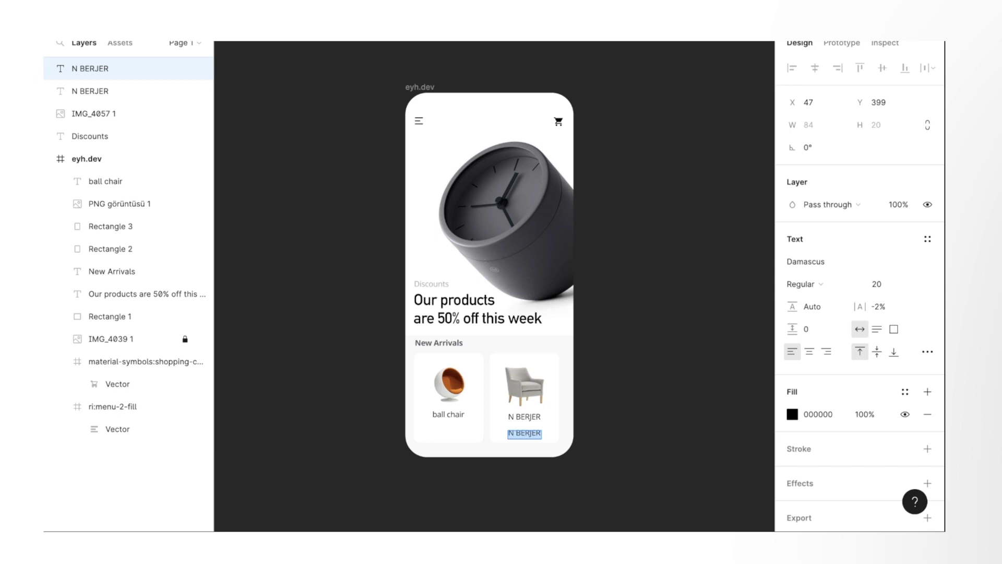
Duplicate the ball chair label below itself and change it to the price 260$
{"action": "left_click", "coordinate": [447, 414]}
{"action": "left_click_drag", "start_coordinate": [447, 413], "coordinate": [448, 427]}
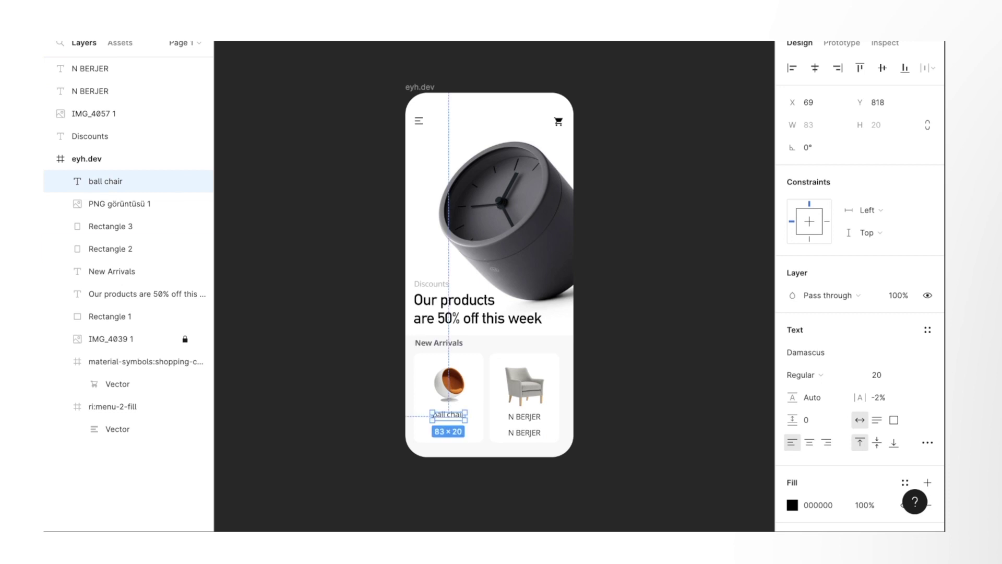
{"action": "key", "text": "Return"}
{"action": "type", "text": "260$"}
{"action": "key", "text": "Escape"}
Add the price 200$ under the N BERJER armchair
{"action": "left_click_drag", "start_coordinate": [441, 429], "coordinate": [451, 430]}
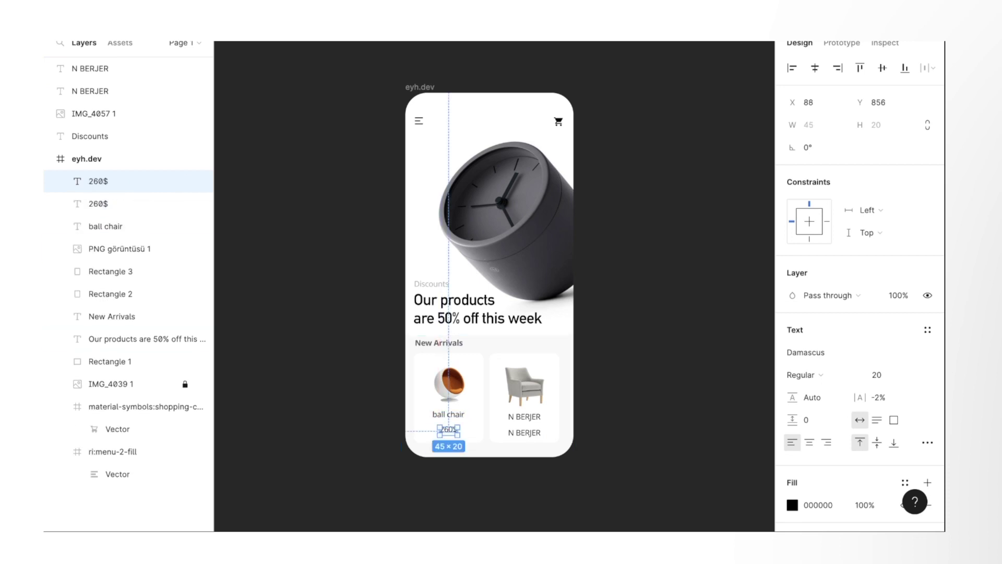
{"action": "key", "text": "Delete"}
{"action": "double_click", "coordinate": [524, 432]}
{"action": "type", "text": "20"}
{"action": "key", "text": "BackSpace"}
{"action": "key", "text": "BackSpace"}
{"action": "type", "text": "200$"}
{"action": "key", "text": "Escape"}
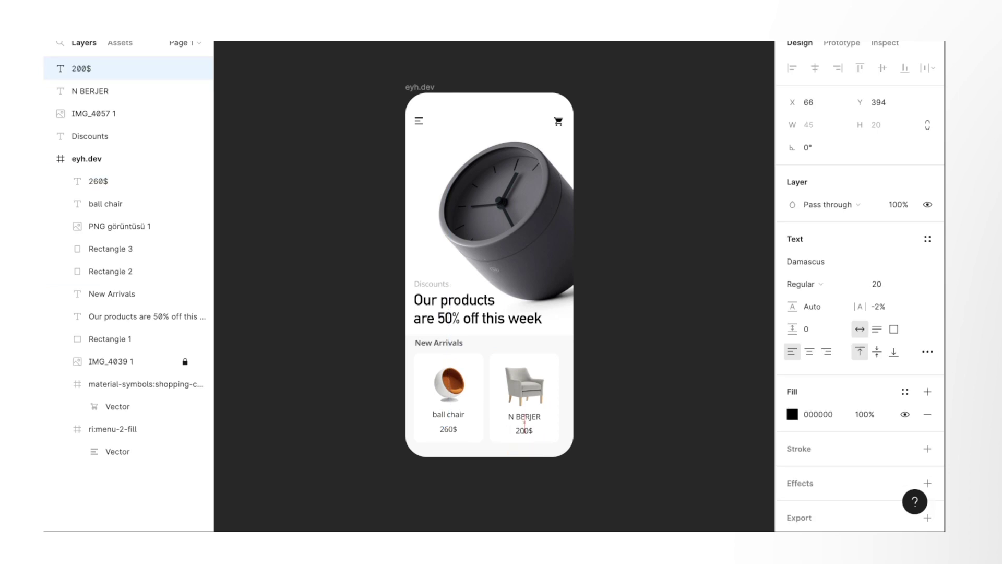
{"action": "key", "text": "Escape"}
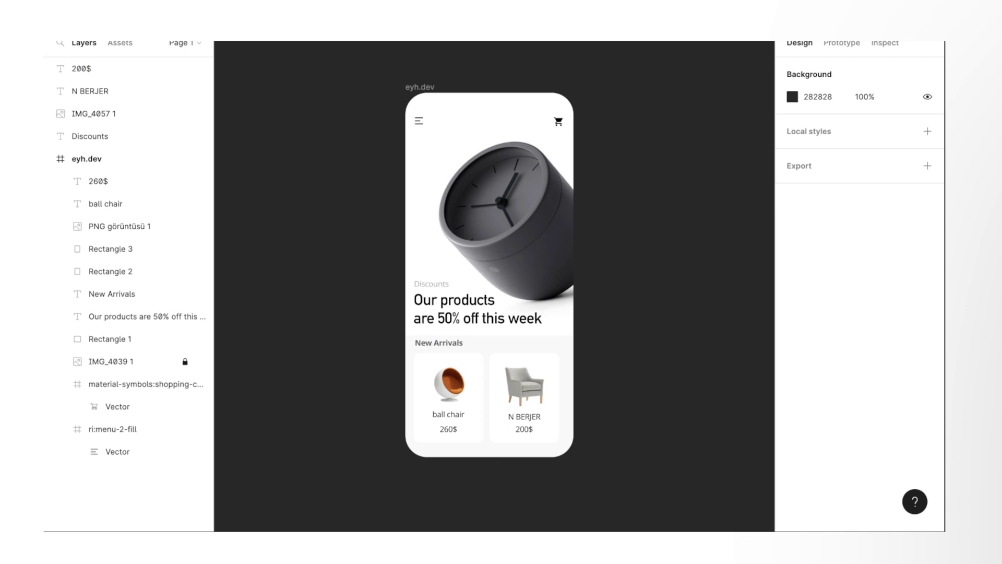
{"action": "scroll", "coordinate": [440, 269], "scroll_direction": "right", "scroll_amount": 5}
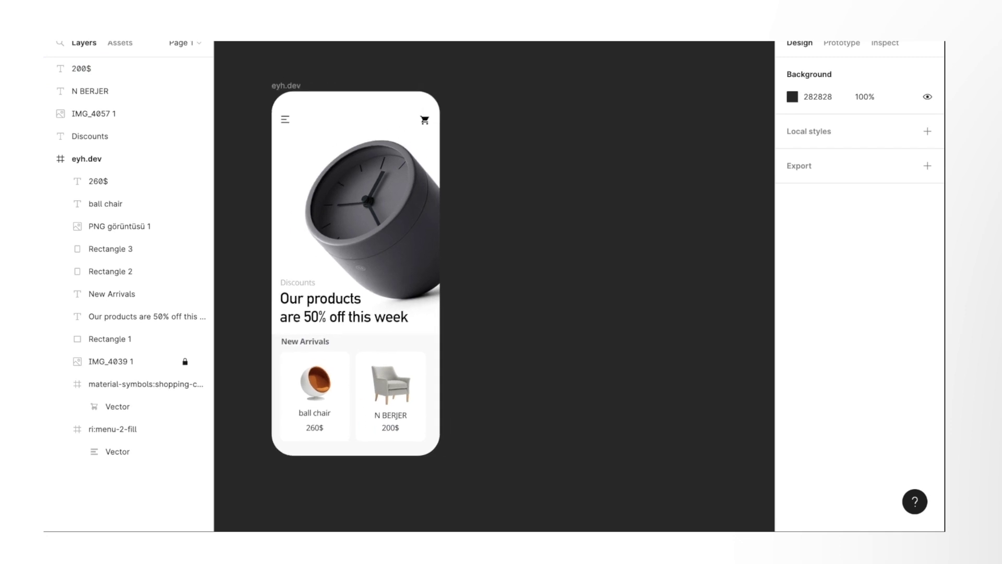
Set the section background fill to EEEEEE
{"action": "left_click", "coordinate": [354, 459]}
{"action": "left_click", "coordinate": [792, 352]}
{"action": "type", "text": "EEEEEE"}
{"action": "key", "text": "Return"}
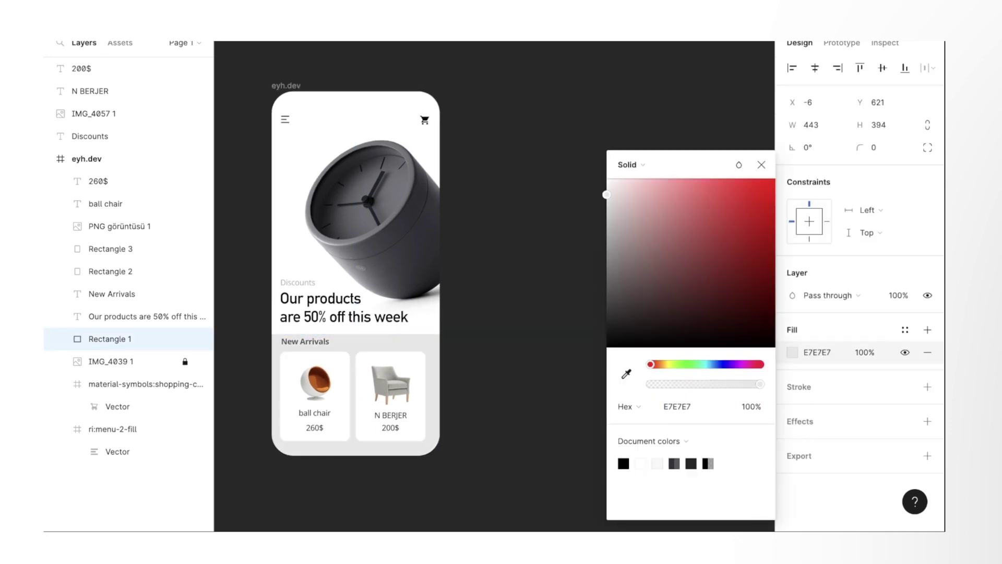
{"action": "key", "text": "Escape"}
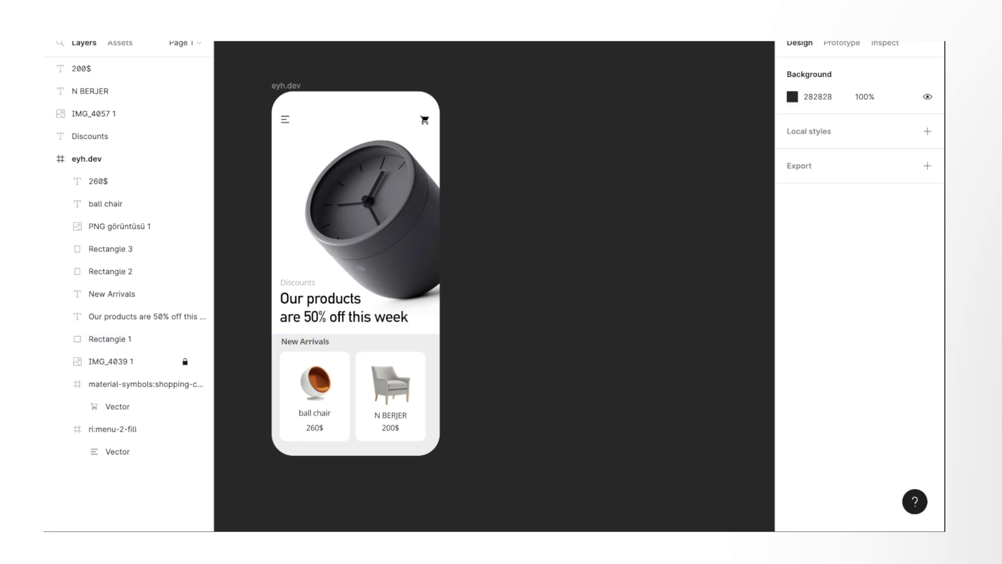
Adjust the clock photo's crop and outline corner point
{"action": "left_click", "coordinate": [111, 361]}
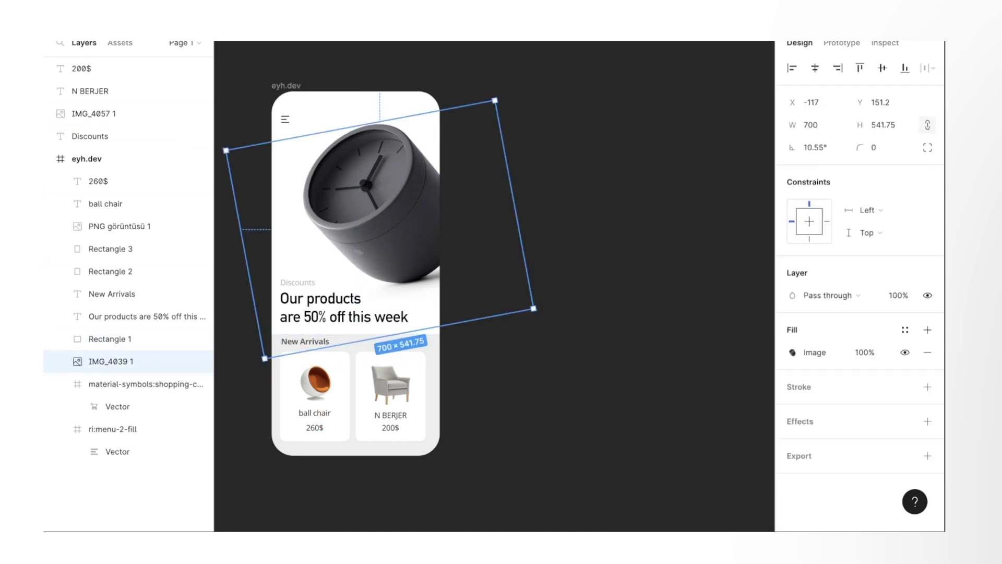
{"action": "key", "text": "Return"}
{"action": "left_click_drag", "start_coordinate": [362, 134], "coordinate": [360, 126]}
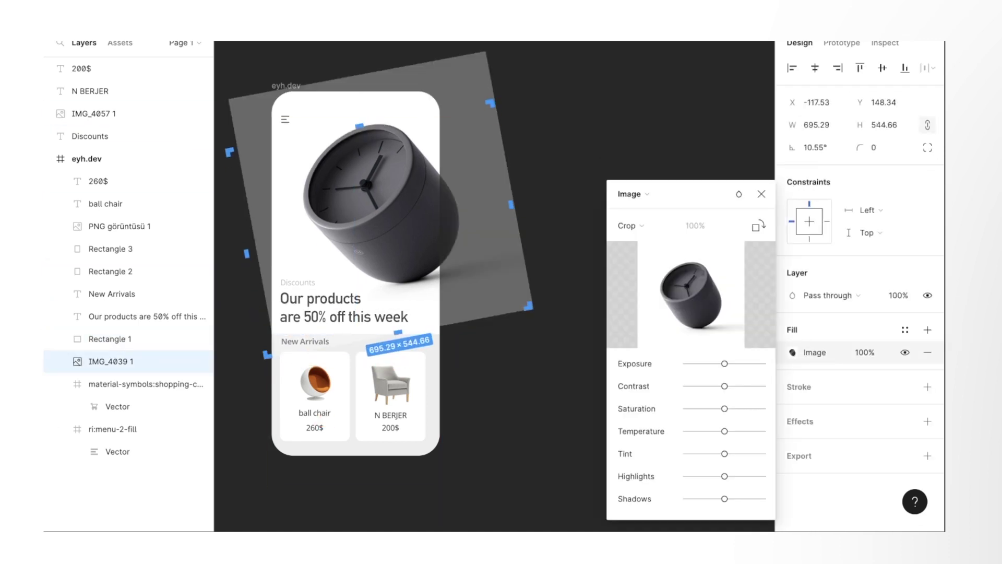
{"action": "left_click_drag", "start_coordinate": [510, 204], "coordinate": [471, 211]}
{"action": "key", "text": "Escape"}
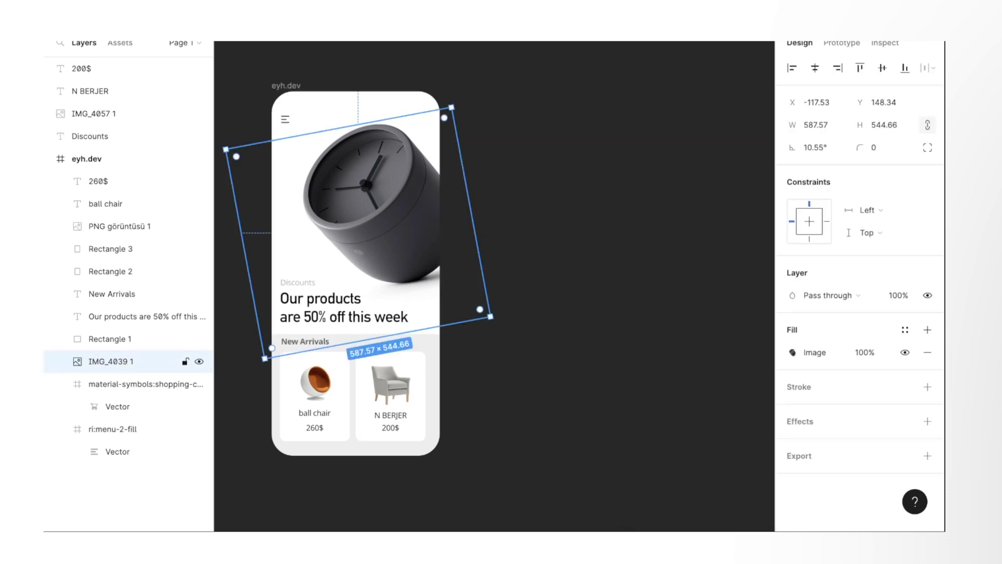
{"action": "key", "text": "Return"}
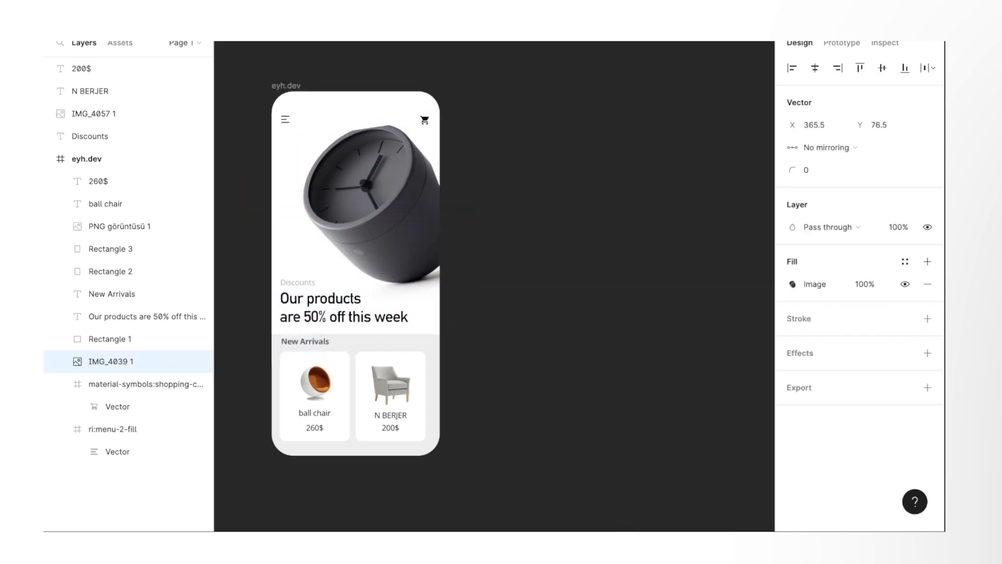
{"action": "left_click", "coordinate": [438, 110]}
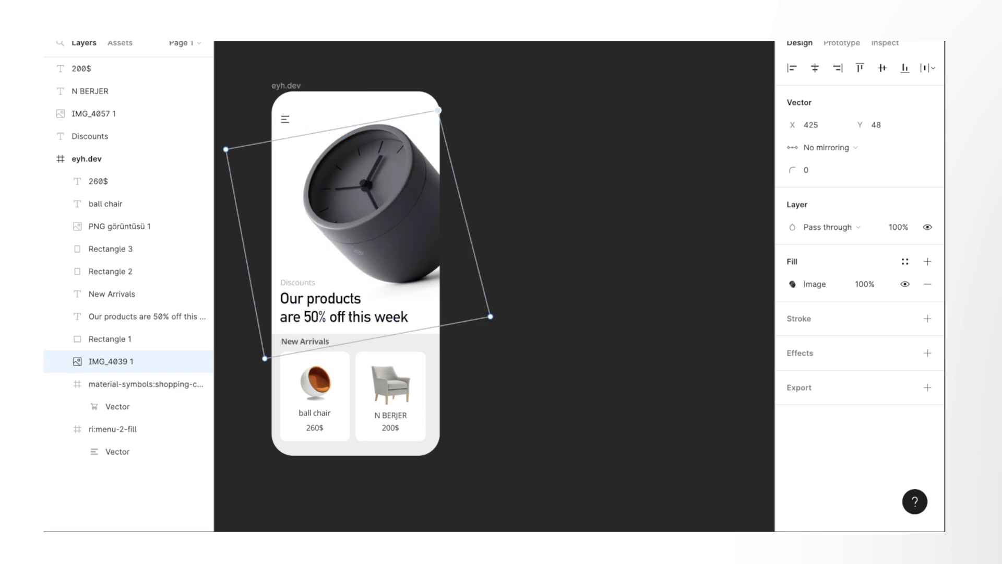
{"action": "left_click_drag", "start_coordinate": [438, 110], "coordinate": [430, 107]}
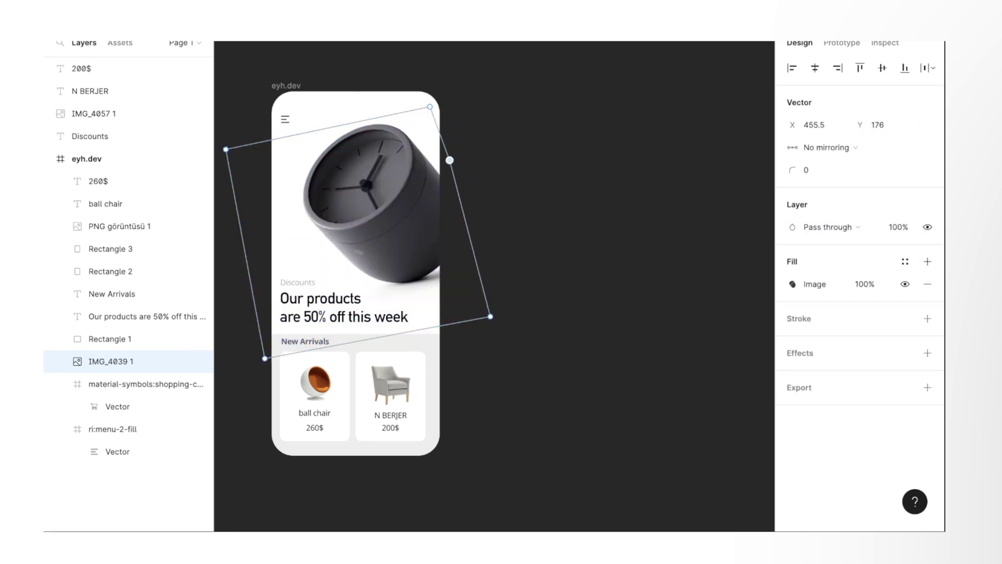
{"action": "key", "text": "Escape"}
{"action": "key", "text": "ctrl+z"}
{"action": "key", "text": "ctrl+z"}
{"action": "key", "text": "ctrl+z"}
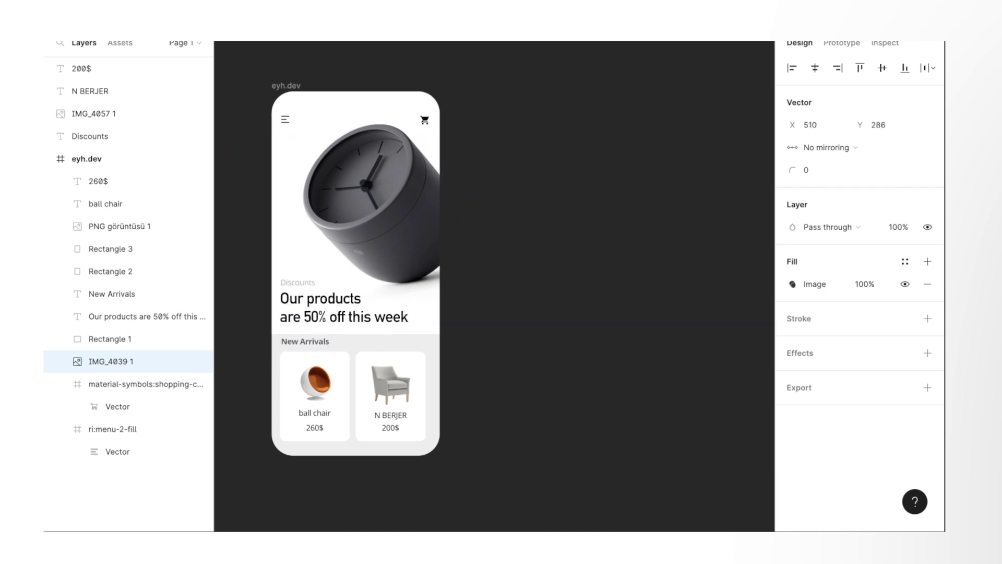
{"action": "key", "text": "Escape"}
Nudge the Discounts label 10 px to the left
{"action": "left_click", "coordinate": [90, 136]}
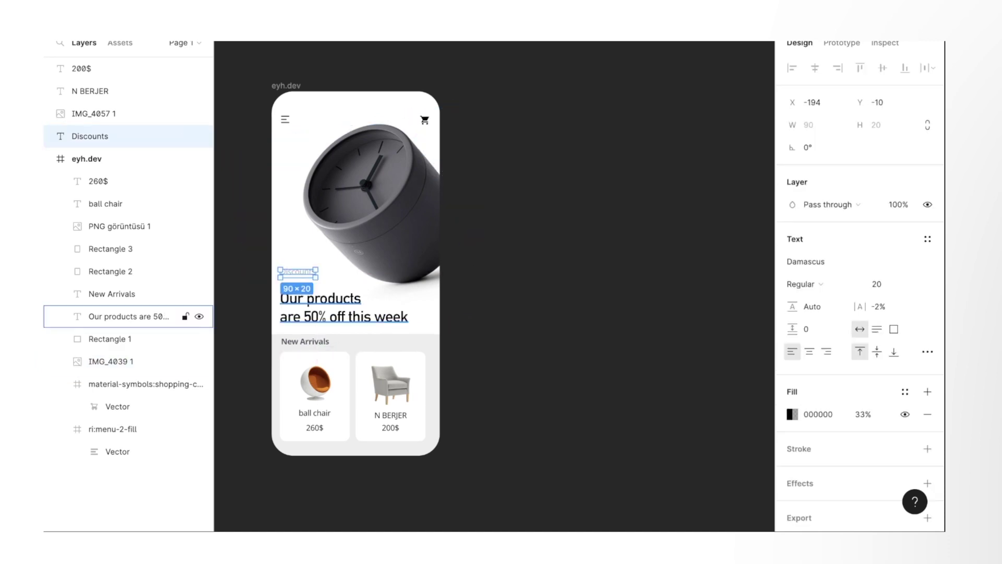
{"action": "left_click", "coordinate": [148, 316]}
{"action": "left_click", "coordinate": [109, 338]}
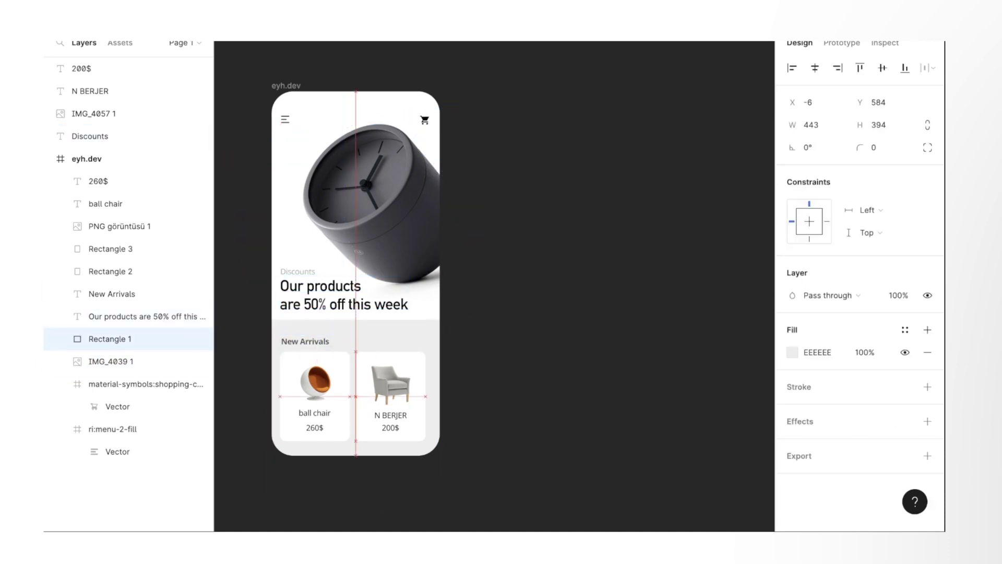
{"action": "left_click", "coordinate": [147, 316]}
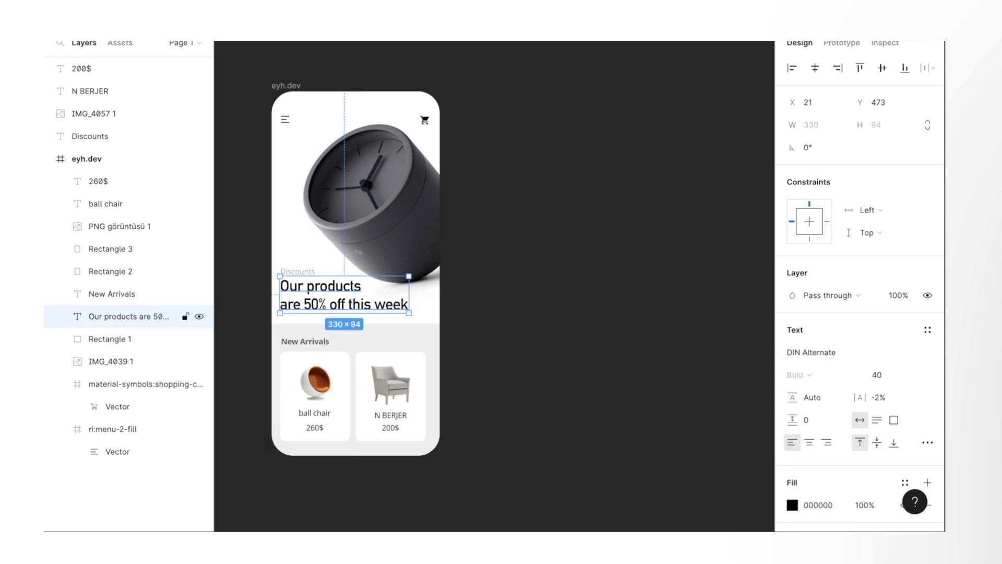
{"action": "left_click", "coordinate": [90, 136]}
{"action": "left_click_drag", "start_coordinate": [302, 271], "coordinate": [297, 272]}
{"action": "left_click", "coordinate": [521, 261]}
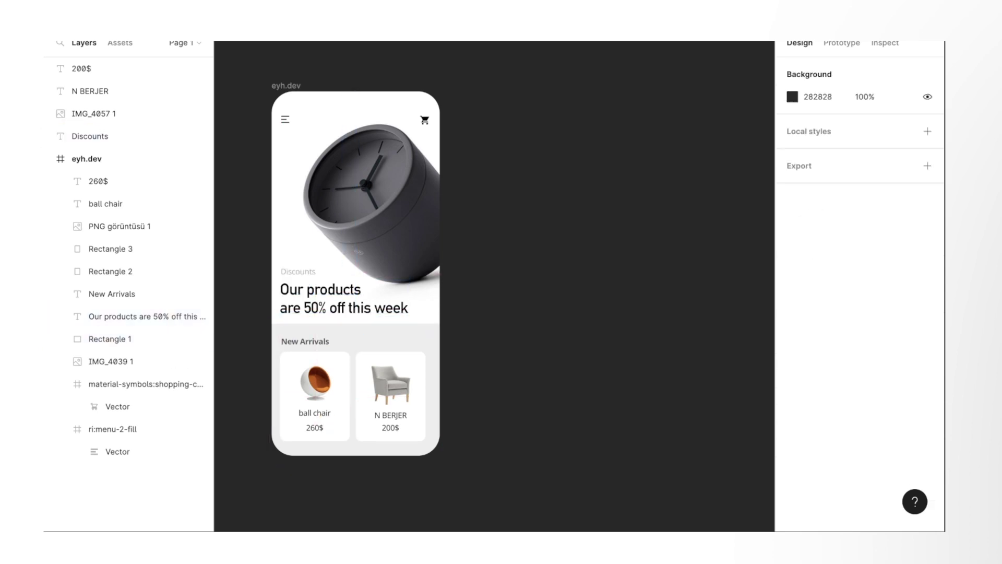
Multi-select the loose product layers and move them into the eyh.dev frame
{"action": "left_click", "coordinate": [90, 136]}
{"action": "left_click", "coordinate": [90, 91], "text": "shift"}
{"action": "left_click", "coordinate": [81, 68], "text": "shift"}
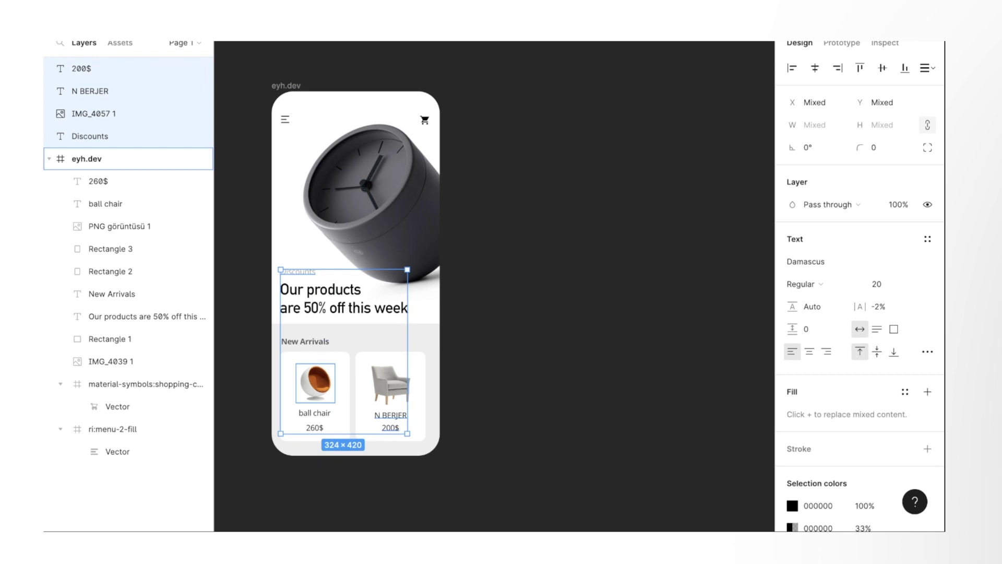
{"action": "left_click_drag", "start_coordinate": [81, 68], "coordinate": [86, 159]}
{"action": "left_click", "coordinate": [49, 68]}
{"action": "key", "text": "Escape"}
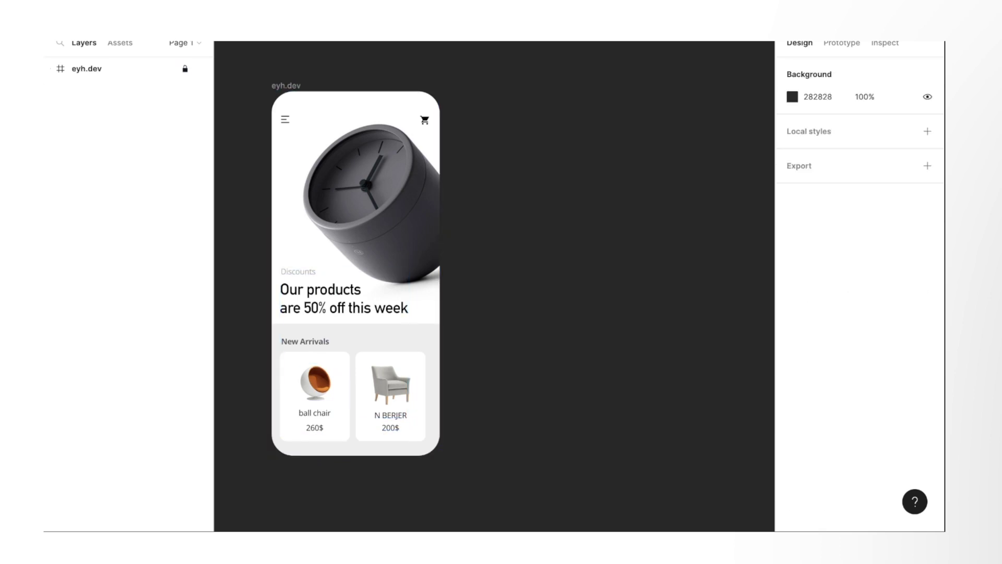
Add a 430×932 iPhone 14 Pro Max frame named eyh.dev2 with corner radius 55
{"action": "key", "text": "f"}
{"action": "left_click", "coordinate": [827, 204]}
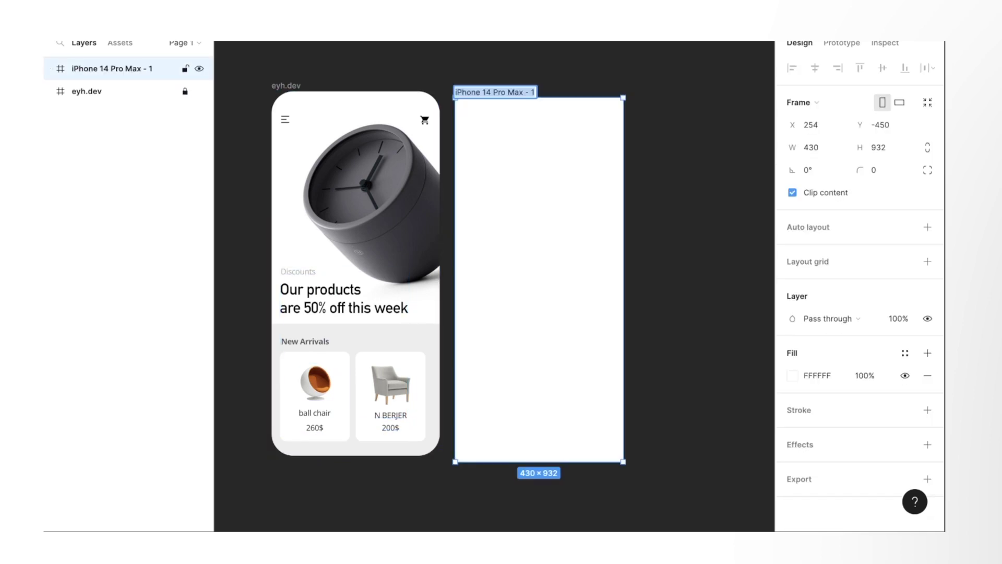
{"action": "type", "text": "eyh.dev2"}
{"action": "key", "text": "Return"}
{"action": "left_click", "coordinate": [882, 170]}
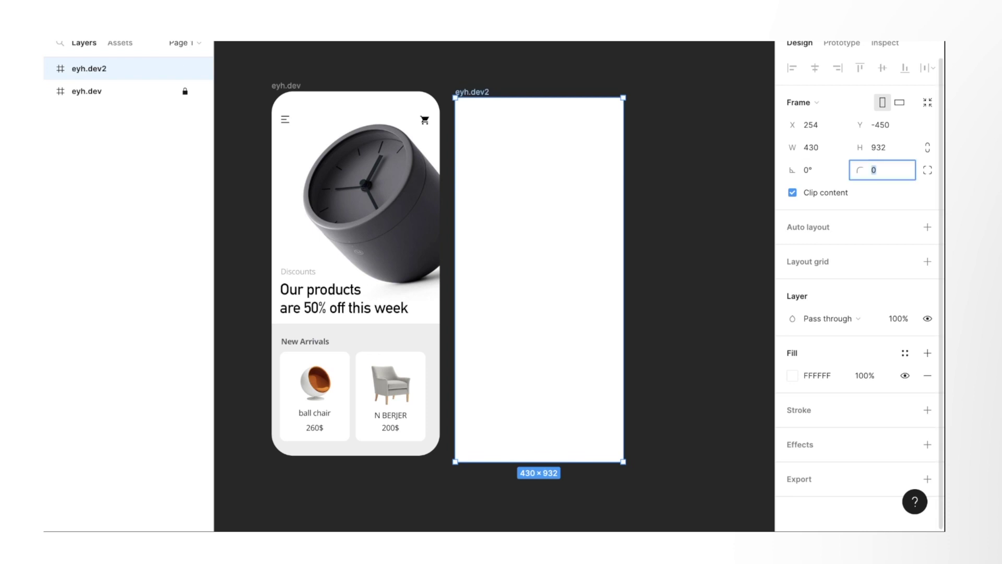
{"action": "type", "text": "55"}
{"action": "key", "text": "Return"}
{"action": "key", "text": "Escape"}
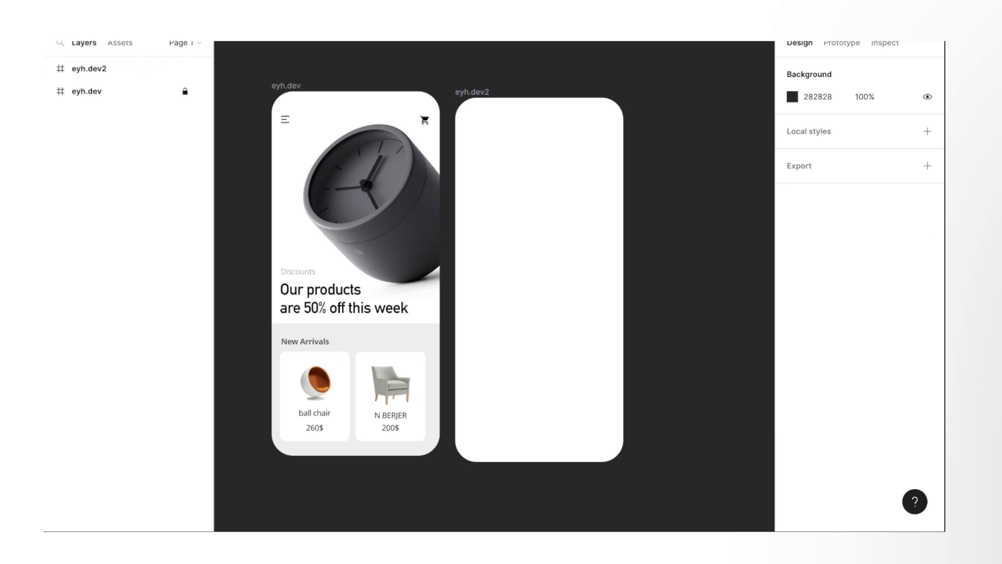
Copy the home screen's menu and shopping-cart icons into eyh.dev2
{"action": "left_click", "coordinate": [184, 90]}
{"action": "left_click", "coordinate": [285, 119]}
{"action": "key", "text": "ctrl+c"}
{"action": "left_click", "coordinate": [472, 92]}
{"action": "key", "text": "ctrl+v"}
{"action": "left_click", "coordinate": [425, 120]}
{"action": "key", "text": "ctrl+c"}
{"action": "left_click", "coordinate": [472, 92]}
{"action": "key", "text": "ctrl+v"}
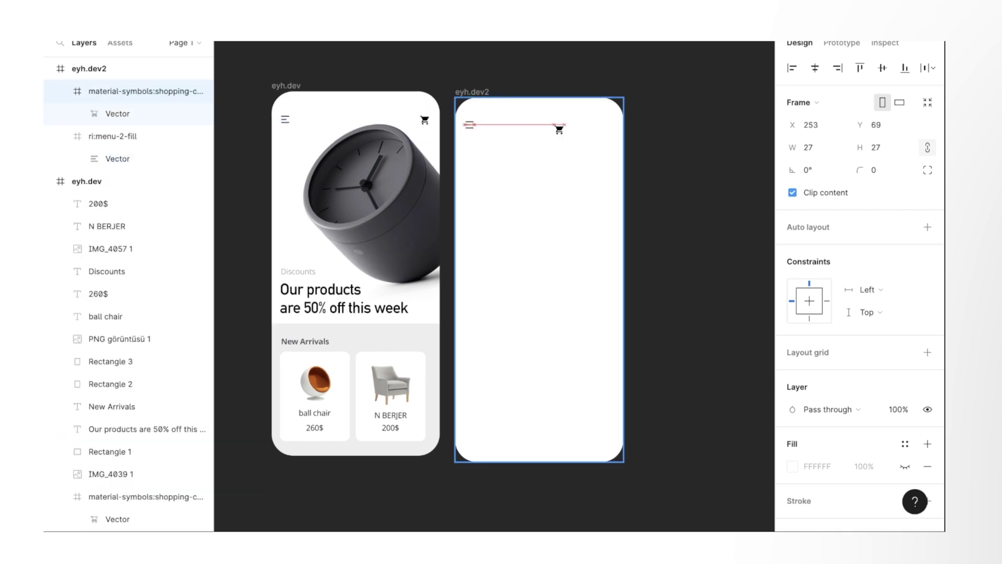
{"action": "key", "text": "Escape"}
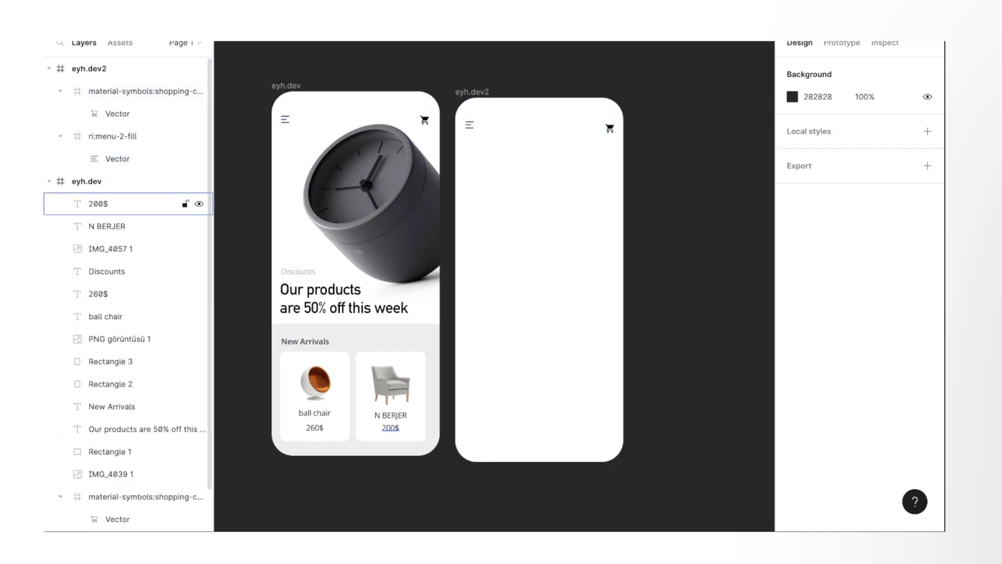
Relock the home screen, then unlock it and select the ball chair image
{"action": "left_click", "coordinate": [185, 181]}
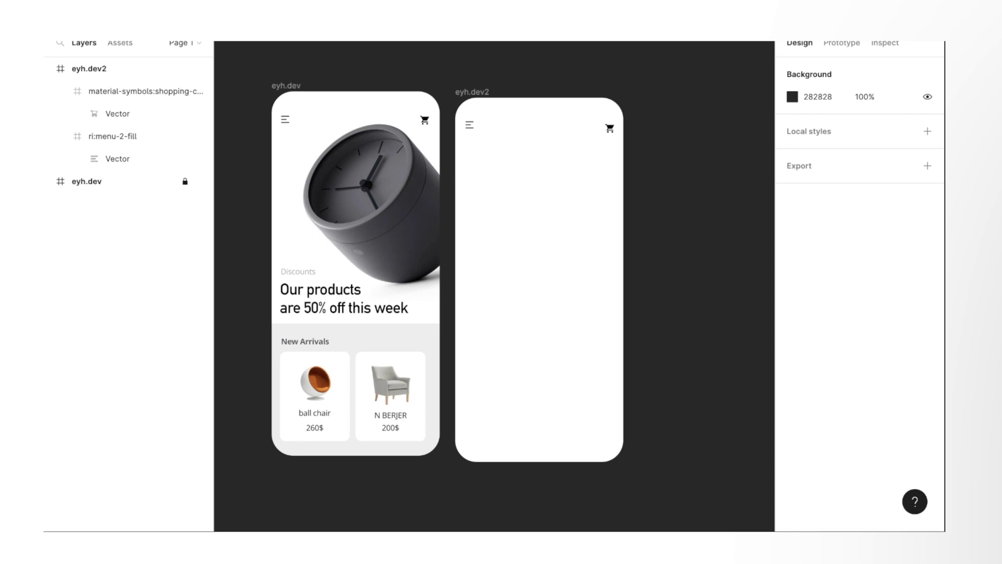
{"action": "left_click", "coordinate": [316, 382]}
{"action": "left_click", "coordinate": [298, 271], "text": "shift"}
Duplicate the ball chair 260$ and N BERJER 200$ card layers and drag the copies into eyh.dev2
{"action": "left_click", "coordinate": [315, 382], "text": "shift"}
{"action": "left_click", "coordinate": [120, 338], "text": "shift"}
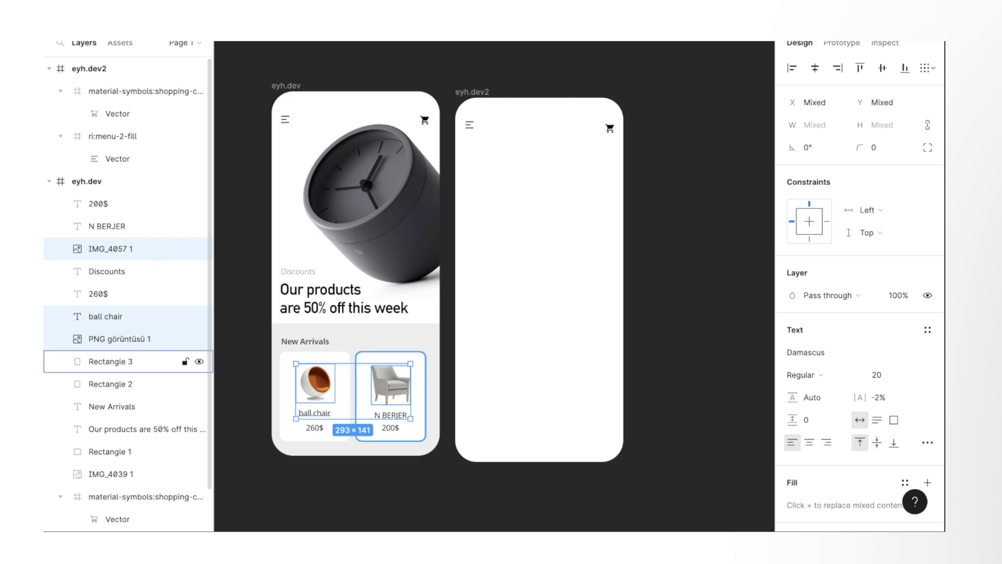
{"action": "left_click", "coordinate": [120, 361], "text": "shift"}
{"action": "left_click", "coordinate": [120, 383], "text": "shift"}
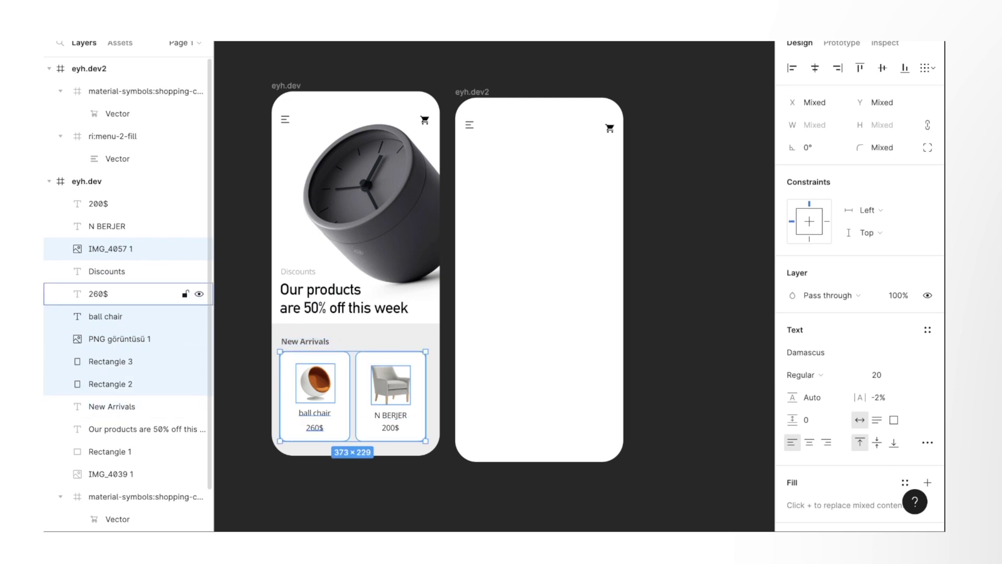
{"action": "left_click", "coordinate": [98, 293], "text": "shift"}
{"action": "left_click", "coordinate": [98, 204], "text": "shift"}
{"action": "left_click", "coordinate": [107, 226], "text": "shift"}
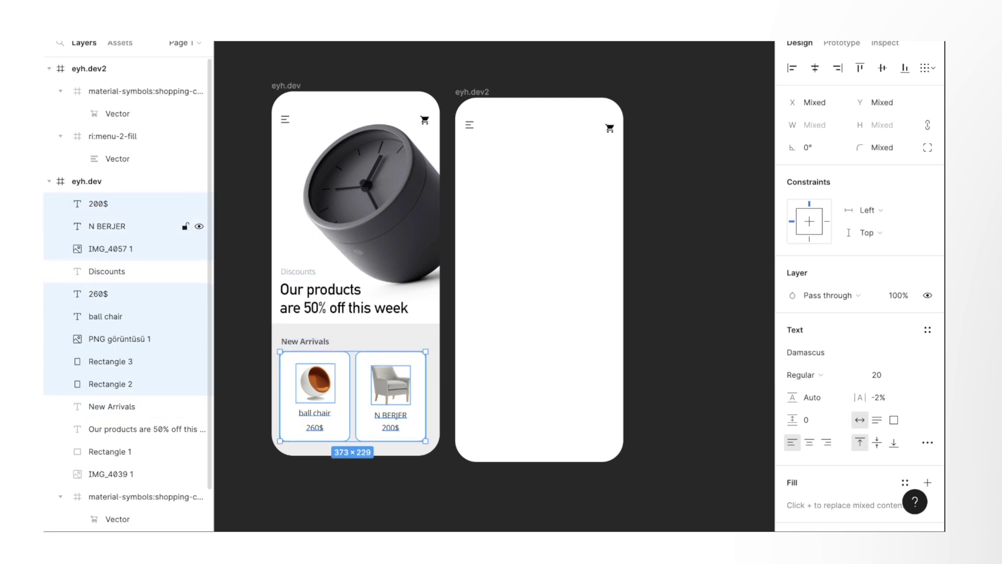
{"action": "key", "text": "ctrl+d"}
{"action": "mouse_move", "coordinate": [352, 397]}
{"action": "left_mouse_down"}
{"action": "mouse_move", "coordinate": [538, 219]}
{"action": "mouse_move", "coordinate": [538, 204]}
{"action": "left_mouse_up"}
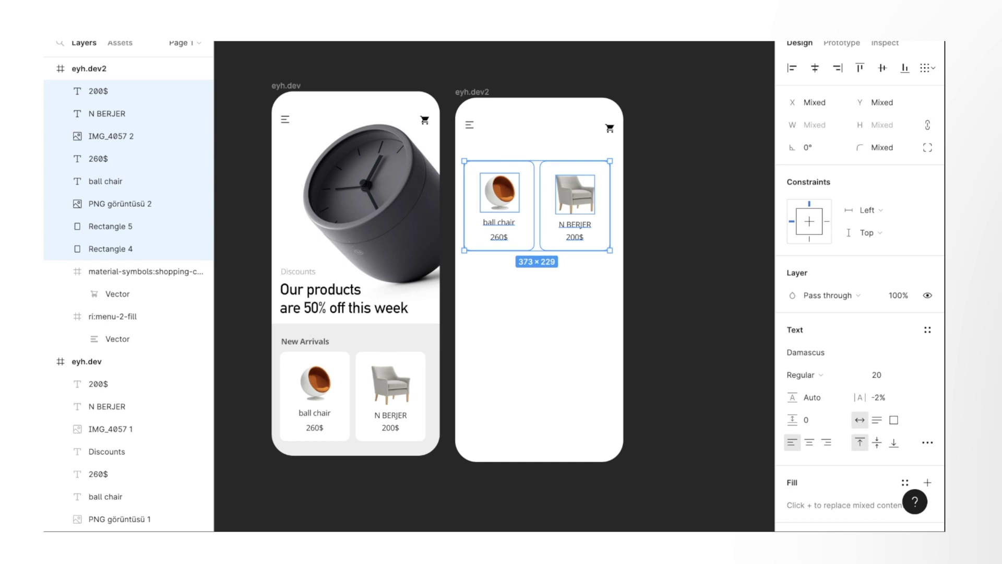
Try a sampled grey on the eyh.dev2 frame fill, then set it back to white
{"action": "left_click", "coordinate": [472, 92]}
{"action": "left_click", "coordinate": [792, 375]}
{"action": "left_click", "coordinate": [626, 373]}
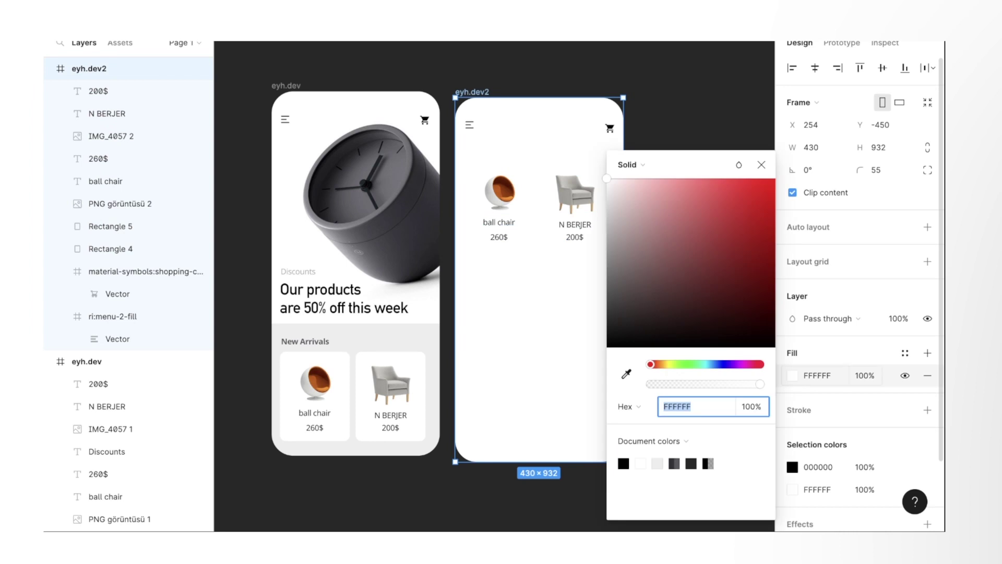
{"action": "left_click", "coordinate": [314, 334]}
{"action": "left_click", "coordinate": [640, 463]}
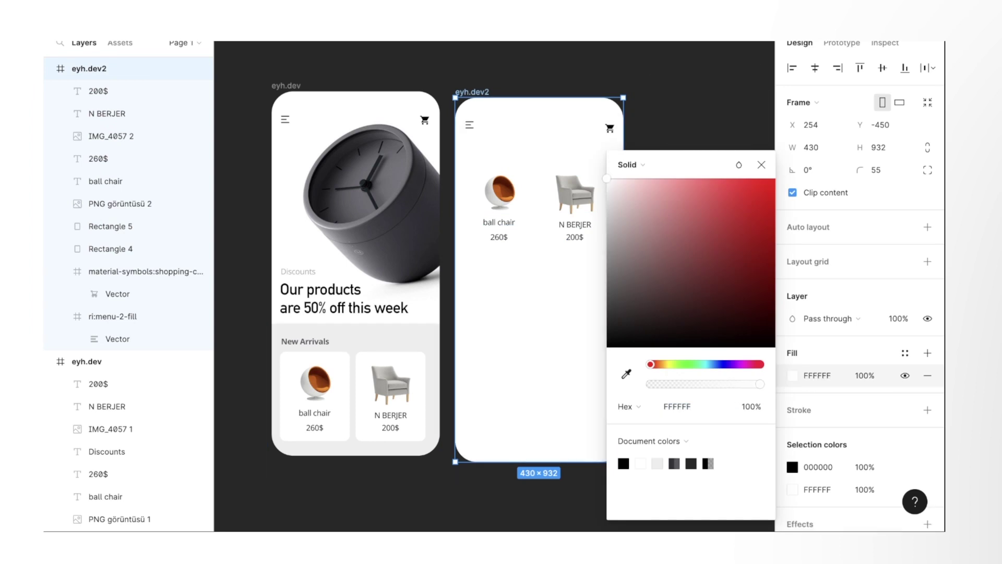
{"action": "left_click", "coordinate": [240, 209]}
Adjust the ball chair card background fill, sampling grey and entering FFFFFF
{"action": "left_click", "coordinate": [110, 248]}
{"action": "left_click", "coordinate": [793, 352]}
{"action": "left_click", "coordinate": [627, 374]}
{"action": "left_click", "coordinate": [313, 334]}
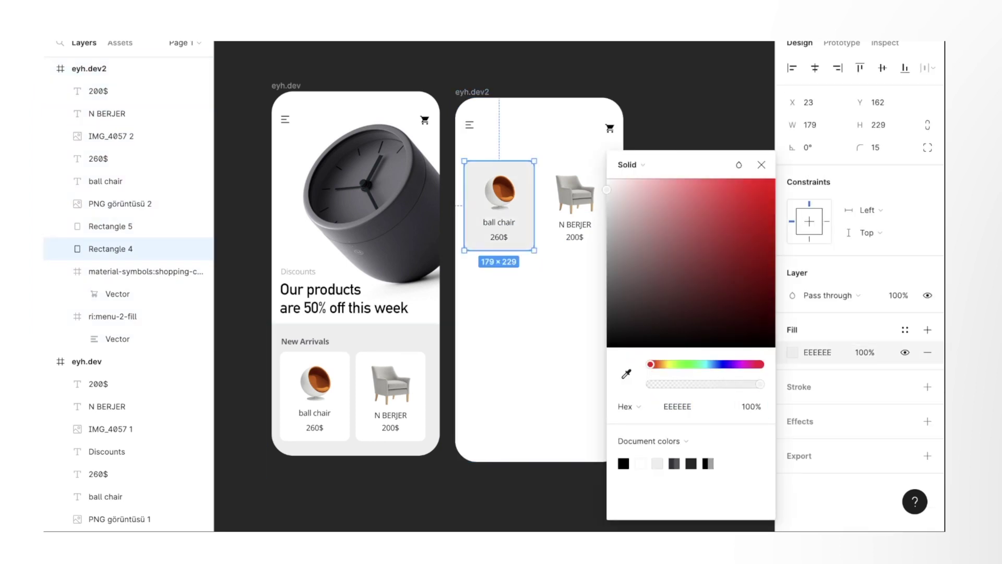
{"action": "left_click", "coordinate": [679, 496]}
{"action": "left_click", "coordinate": [110, 248]}
{"action": "left_click", "coordinate": [792, 352]}
{"action": "type", "text": "FFFFFF"}
{"action": "key", "text": "Return"}
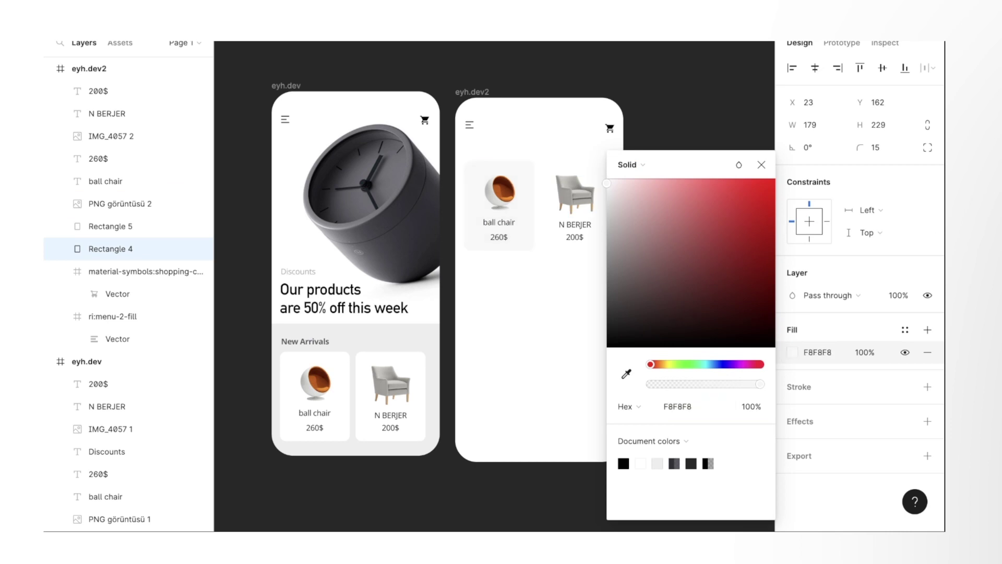
{"action": "left_click", "coordinate": [678, 496]}
Give both card backgrounds the pale grey F8F8F8 fill and relock the home screen
{"action": "left_click", "coordinate": [110, 226]}
{"action": "left_click", "coordinate": [110, 248]}
{"action": "left_click", "coordinate": [792, 353]}
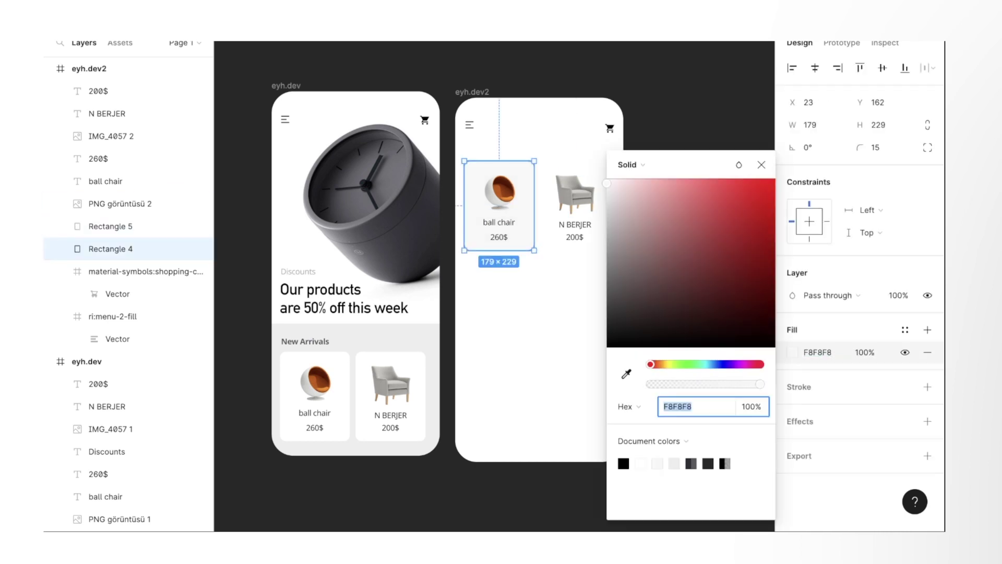
{"action": "key", "text": "Escape"}
{"action": "left_click", "coordinate": [110, 226]}
{"action": "left_click", "coordinate": [792, 352]}
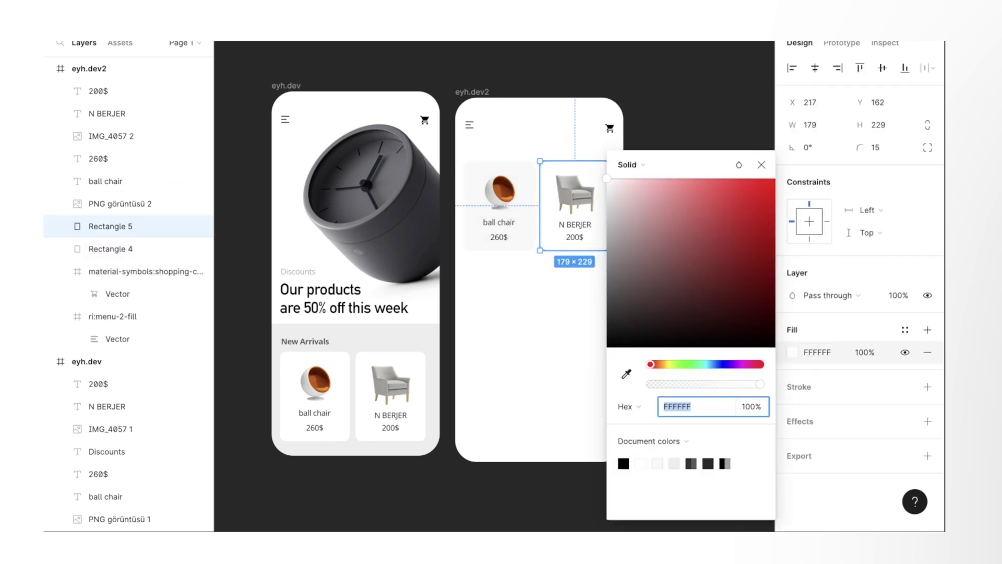
{"action": "key", "text": "Escape"}
{"action": "key", "text": "Escape"}
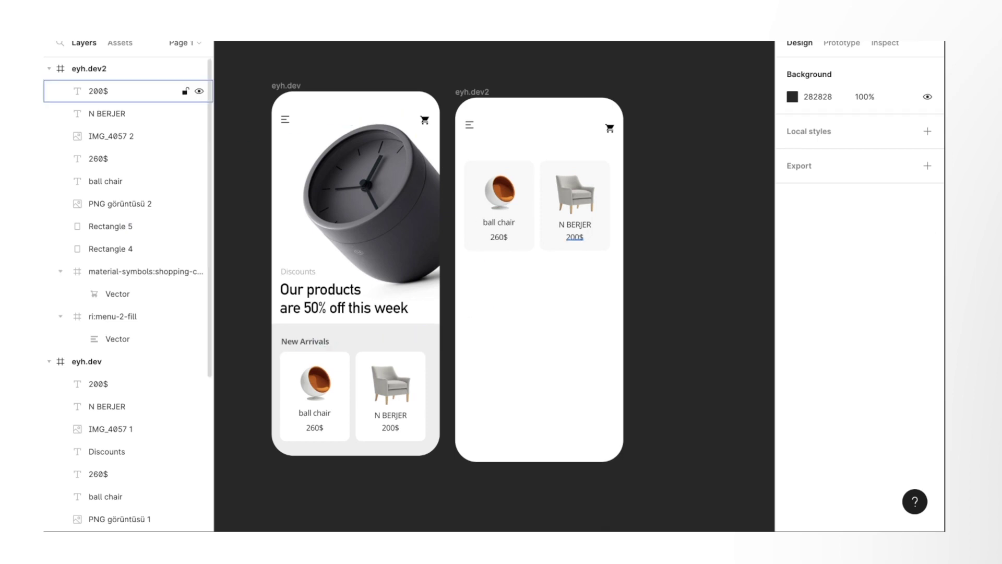
{"action": "left_click", "coordinate": [185, 361]}
Select all copied card layers in eyh.dev2 and move them down about 56 px
{"action": "left_click", "coordinate": [117, 339]}
{"action": "left_click", "coordinate": [113, 316]}
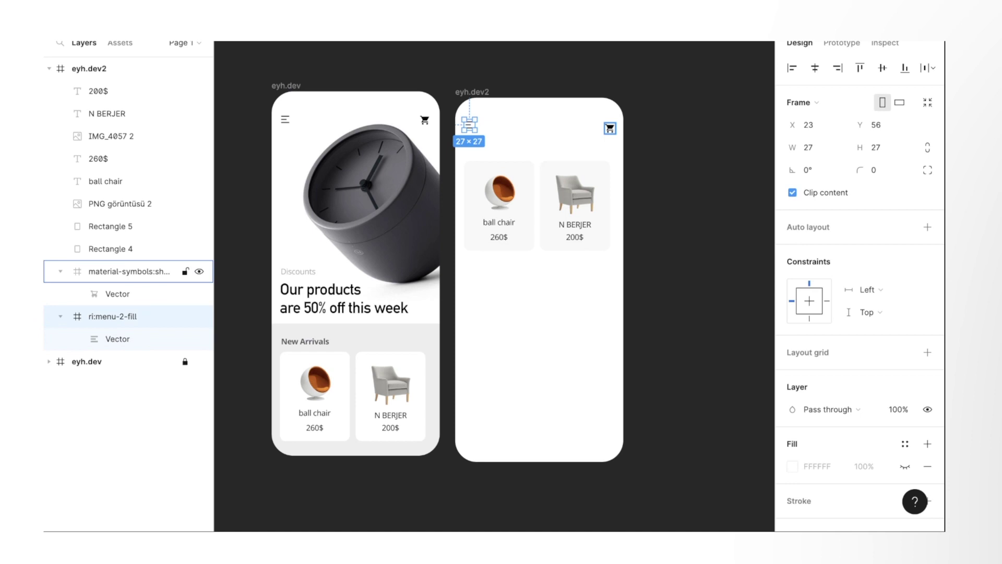
{"action": "key", "text": "alt+l"}
{"action": "left_click", "coordinate": [110, 248]}
{"action": "left_click", "coordinate": [110, 226], "text": "shift"}
{"action": "left_click", "coordinate": [119, 203], "text": "shift"}
{"action": "left_click", "coordinate": [98, 158], "text": "shift"}
{"action": "left_click", "coordinate": [106, 181], "text": "shift"}
{"action": "left_click", "coordinate": [111, 136], "text": "shift"}
{"action": "left_click", "coordinate": [107, 114], "text": "shift"}
{"action": "left_click", "coordinate": [98, 91], "text": "shift"}
{"action": "left_click_drag", "start_coordinate": [537, 209], "coordinate": [533, 336]}
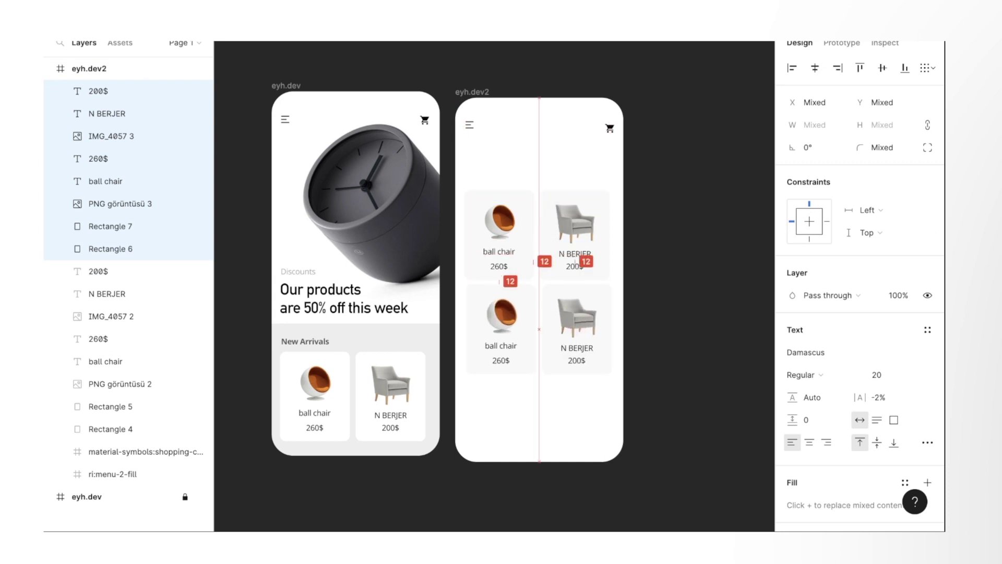
Duplicate the cards into a third row and place a Featured text label above the grid
{"action": "key", "text": "ctrl+d"}
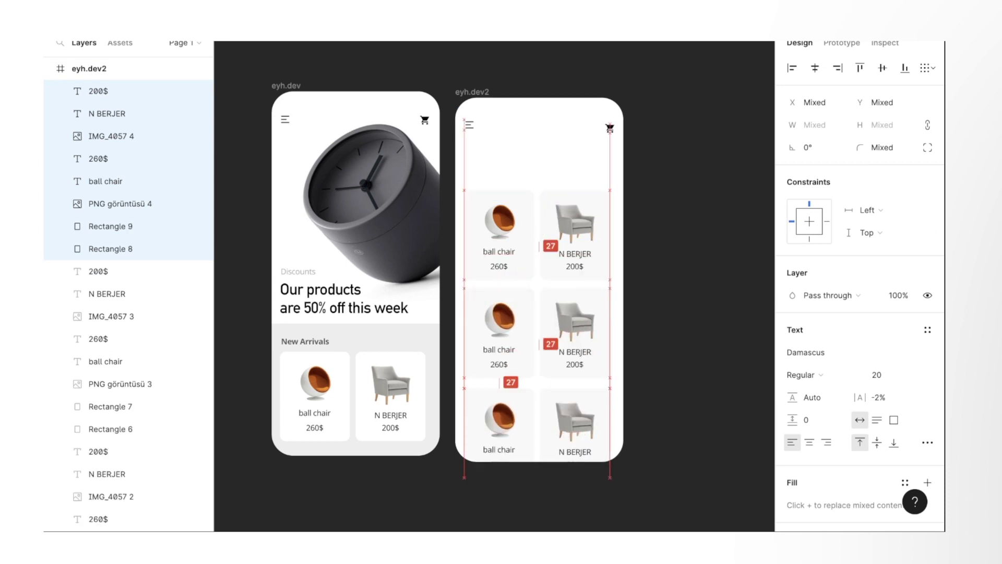
{"action": "key", "text": "Escape"}
{"action": "left_click", "coordinate": [485, 160]}
{"action": "type", "text": "Featured"}
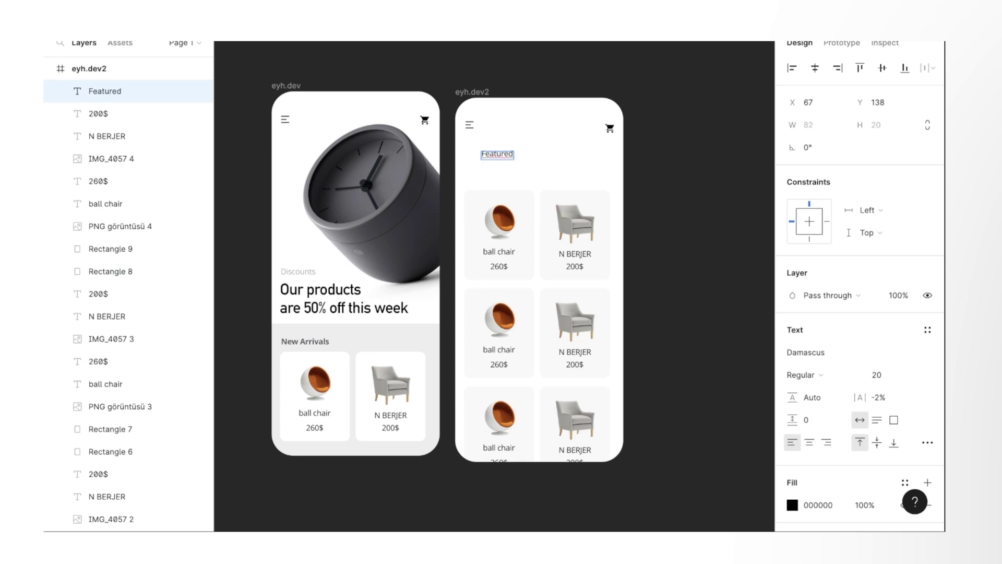
Make the Featured label Semi Bold
{"action": "key", "text": "Escape"}
{"action": "key", "text": "Return"}
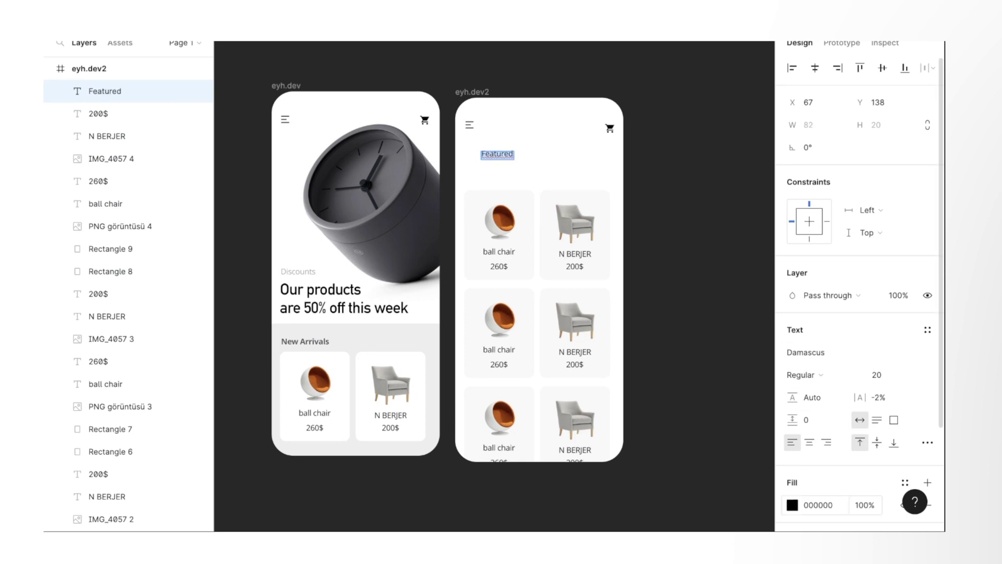
{"action": "left_click", "coordinate": [804, 375]}
{"action": "left_click", "coordinate": [809, 426]}
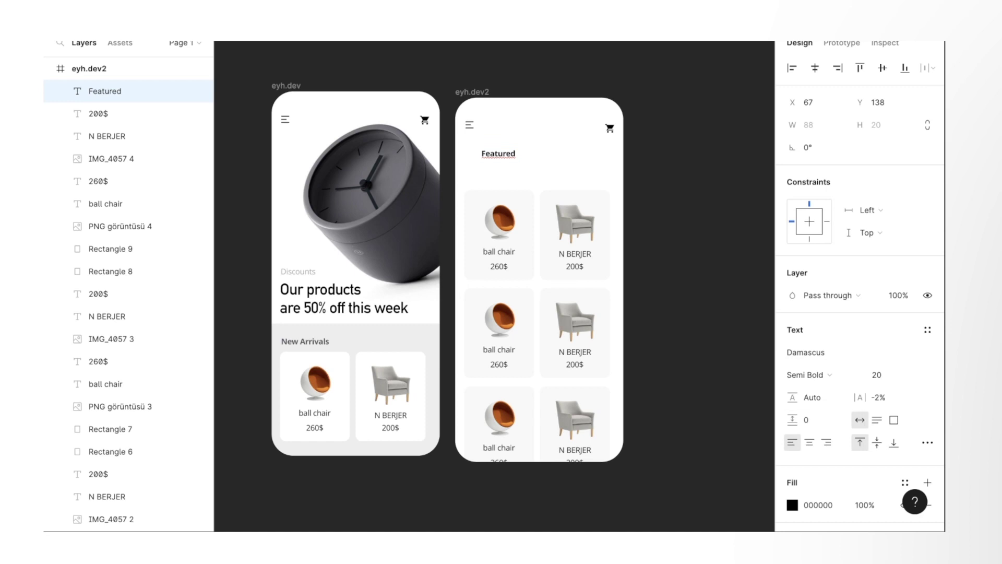
Duplicate the Featured label into Collection and Search tabs to its right
{"action": "left_click_drag", "start_coordinate": [515, 154], "coordinate": [554, 154]}
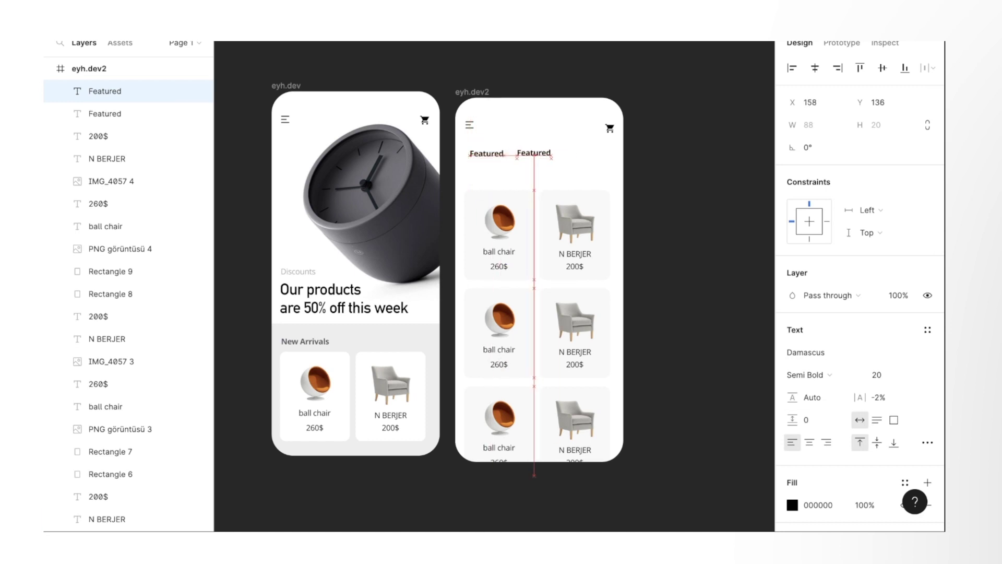
{"action": "key", "text": "Return"}
{"action": "type", "text": "Collection"}
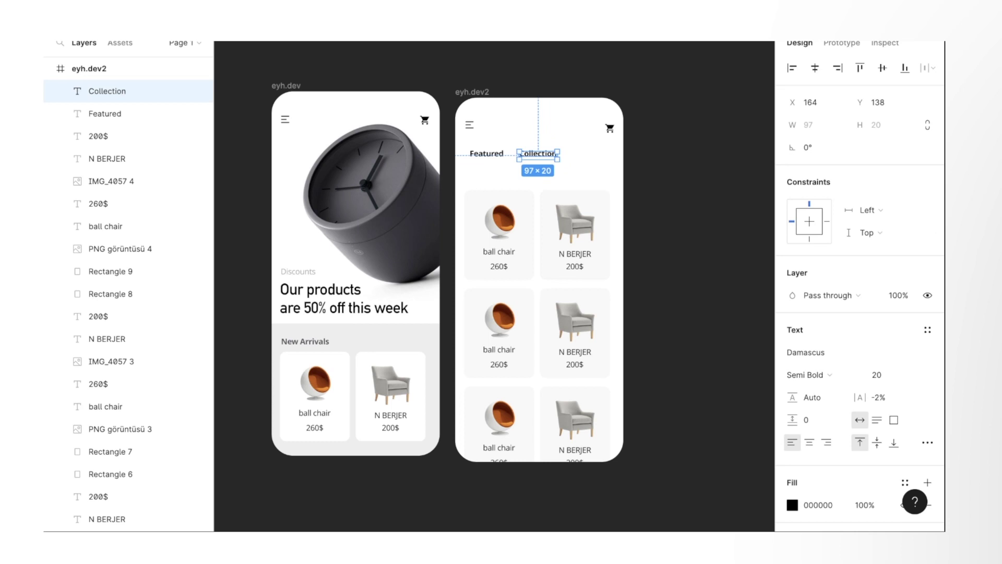
{"action": "left_click_drag", "start_coordinate": [538, 154], "coordinate": [594, 154]}
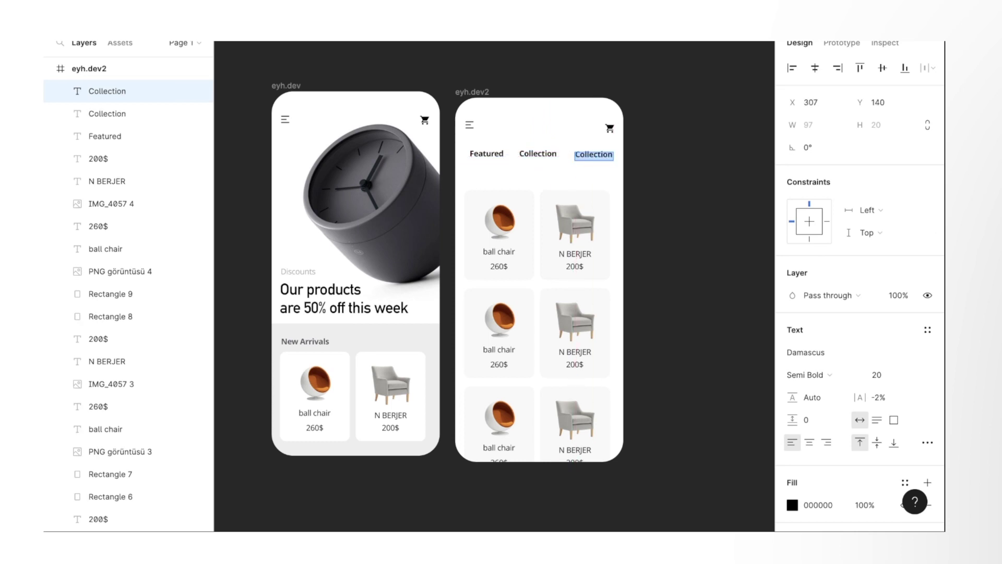
{"action": "type", "text": "Sea"}
{"action": "key", "text": "BackSpace"}
{"action": "type", "text": "h"}
{"action": "left_click_drag", "start_coordinate": [586, 154], "coordinate": [596, 155]}
Shift the Featured label slightly right to even the tab spacing
{"action": "left_click", "coordinate": [107, 114]}
{"action": "left_click", "coordinate": [105, 136]}
{"action": "left_click_drag", "start_coordinate": [486, 153], "coordinate": [492, 154]}
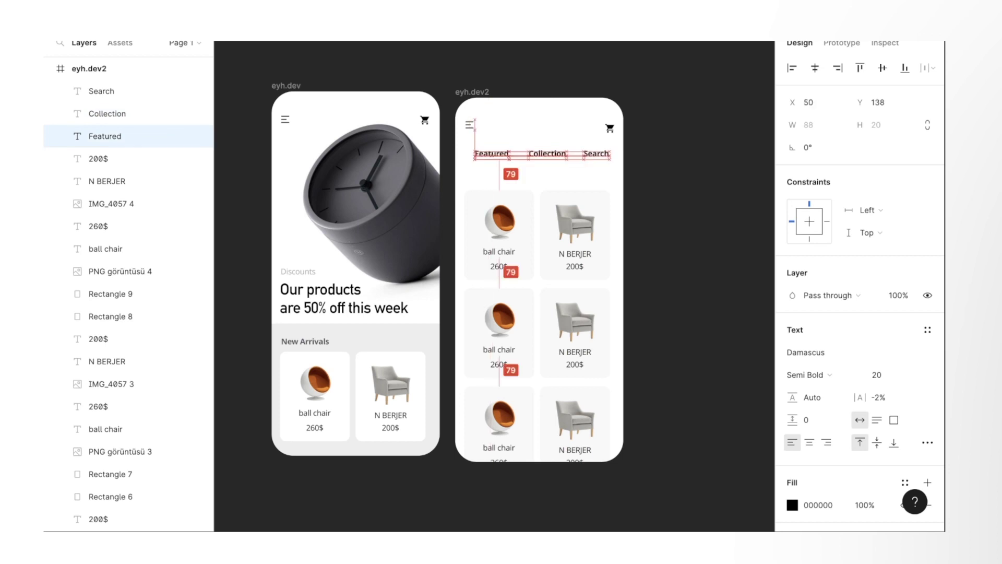
{"action": "key", "text": "Escape"}
Flatten a copied card rectangle into a 125×27 pill behind Featured
{"action": "left_click", "coordinate": [498, 229]}
{"action": "left_click_drag", "start_coordinate": [498, 230], "coordinate": [498, 218]}
{"action": "mouse_move", "coordinate": [498, 279]}
{"action": "left_mouse_down"}
{"action": "mouse_move", "coordinate": [494, 153]}
{"action": "mouse_move", "coordinate": [515, 153]}
{"action": "mouse_move", "coordinate": [466, 153]}
{"action": "left_mouse_up"}
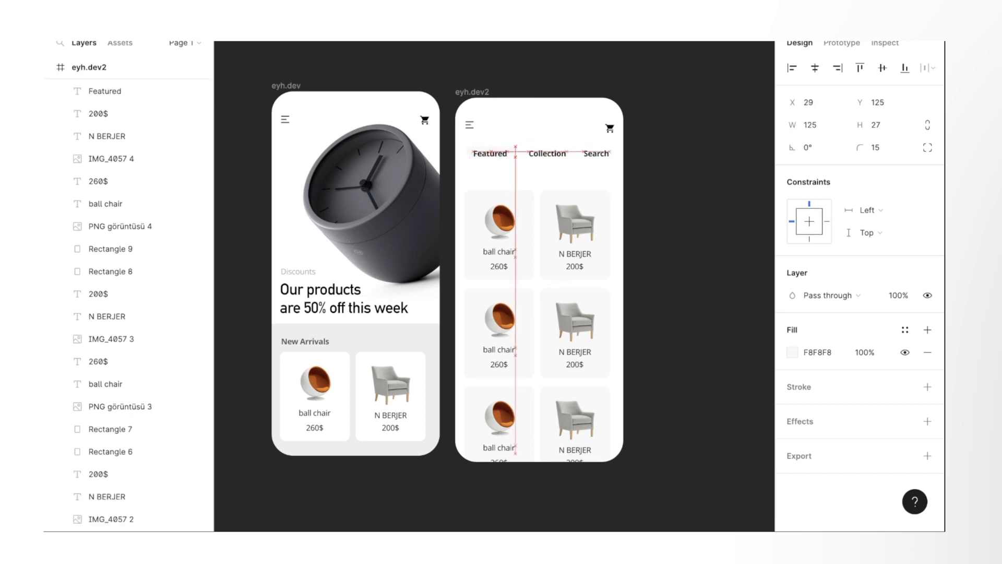
Fill the Featured pill with dark grey 727177
{"action": "left_click", "coordinate": [792, 352]}
{"action": "left_click", "coordinate": [707, 463]}
{"action": "left_click", "coordinate": [627, 374]}
{"action": "left_click", "coordinate": [708, 97]}
{"action": "key", "text": "Escape"}
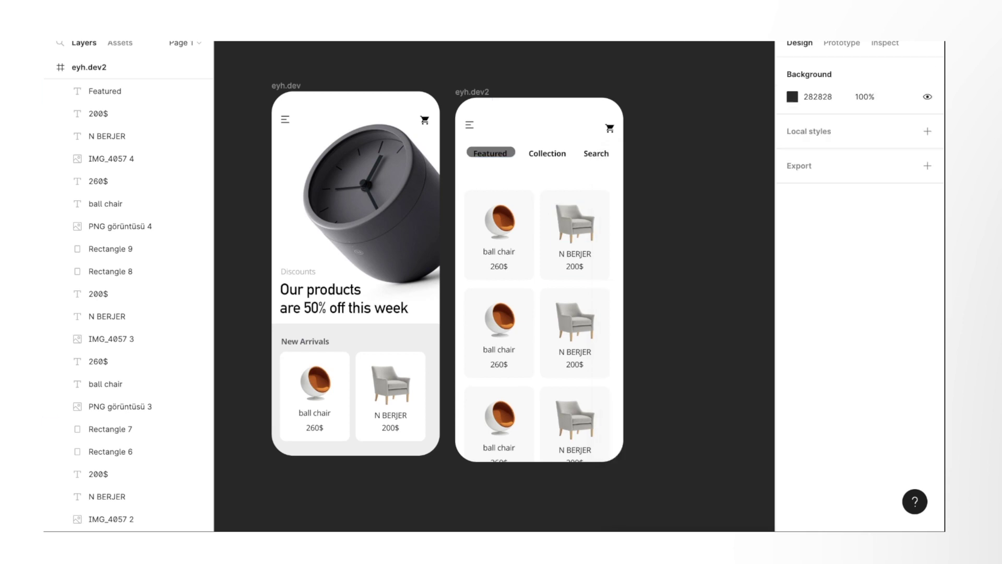
Set the Featured text colour to white FFFFFF
{"action": "double_click", "coordinate": [490, 153]}
{"action": "left_click", "coordinate": [792, 505]}
{"action": "left_click", "coordinate": [678, 405]}
{"action": "type", "text": "FFFFFF"}
{"action": "key", "text": "Escape"}
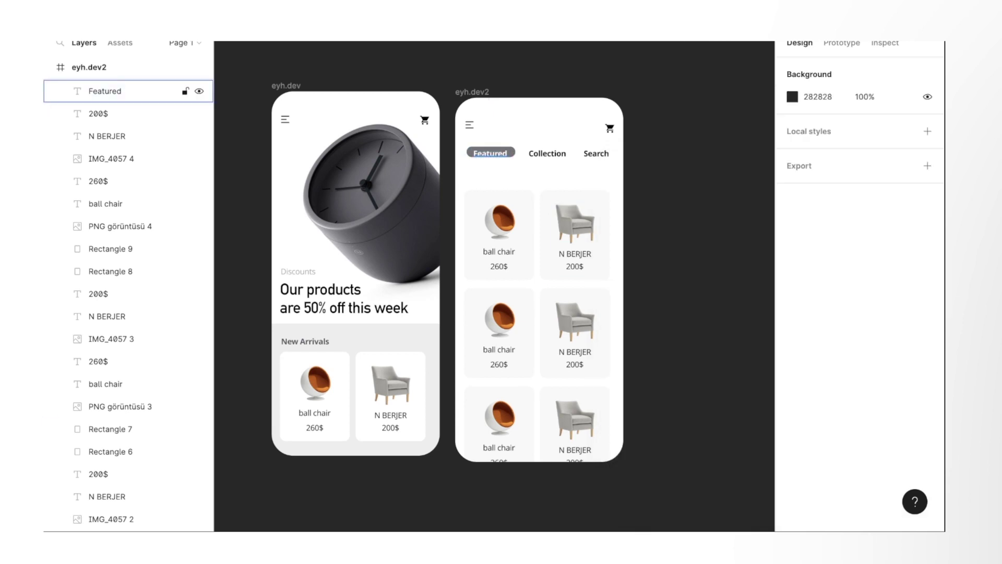
Resize the pill to 125×36 and fine-tune its X/Y to sit behind Featured
{"action": "left_click", "coordinate": [485, 156]}
{"action": "left_click_drag", "start_coordinate": [491, 157], "coordinate": [490, 155]}
{"action": "key", "text": "Escape"}
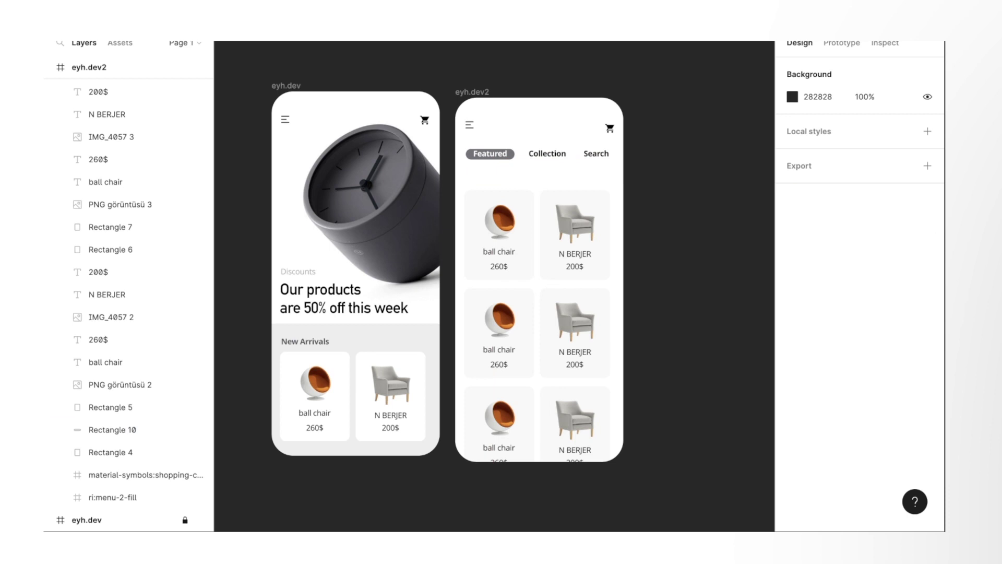
{"action": "left_click", "coordinate": [491, 153]}
{"action": "left_click_drag", "start_coordinate": [490, 159], "coordinate": [490, 153]}
{"action": "key", "text": "ctrl+z"}
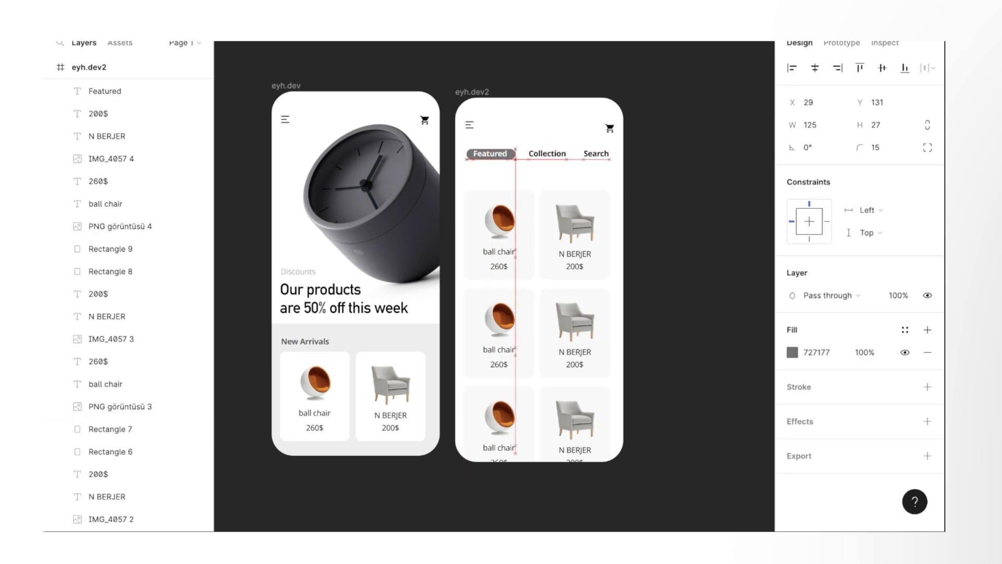
{"action": "mouse_move", "coordinate": [490, 158]}
{"action": "left_mouse_down"}
{"action": "mouse_move", "coordinate": [491, 143]}
{"action": "mouse_move", "coordinate": [490, 153]}
{"action": "left_mouse_up"}
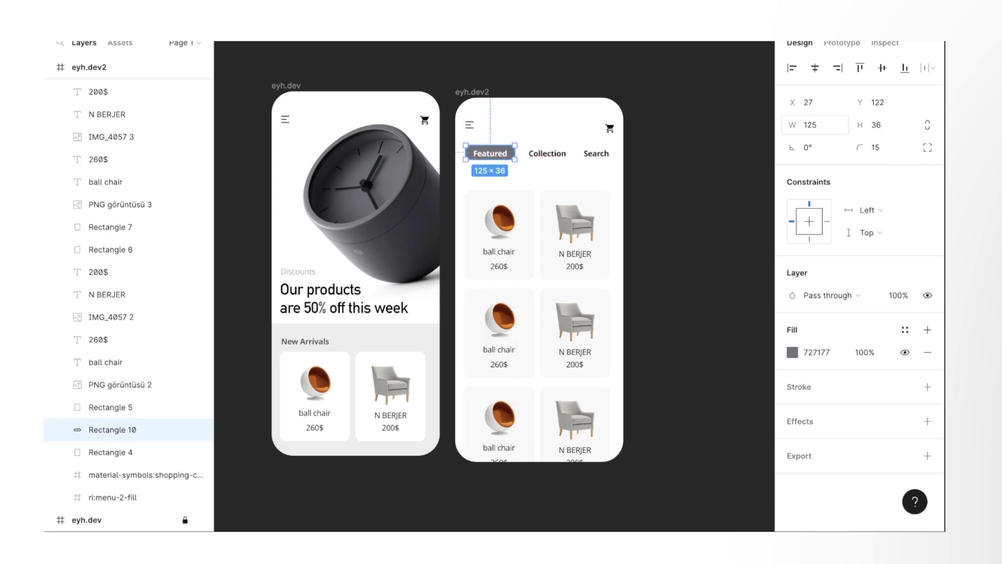
{"action": "left_click_drag", "start_coordinate": [792, 102], "coordinate": [795, 103]}
{"action": "left_click_drag", "start_coordinate": [860, 103], "coordinate": [864, 104]}
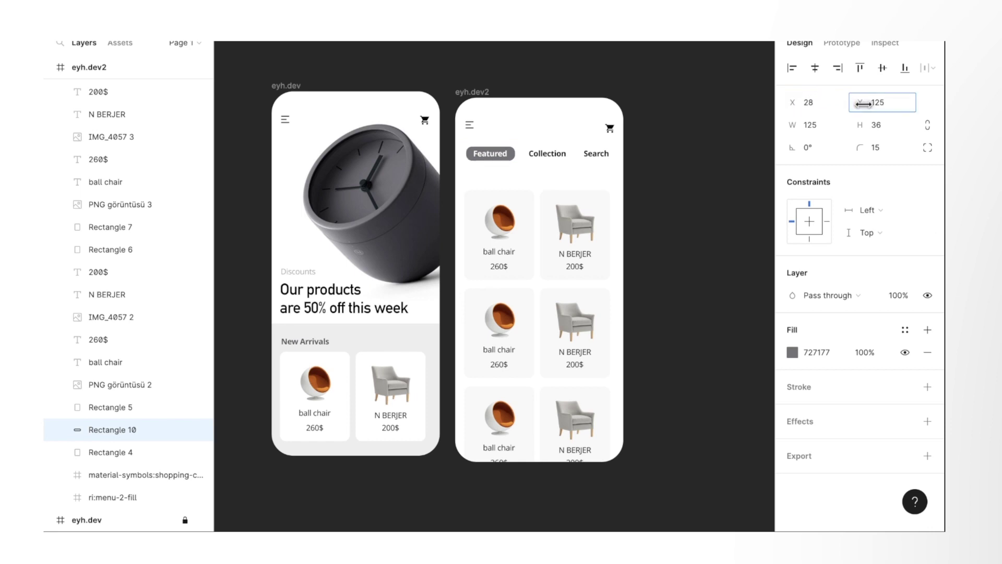
{"action": "left_click", "coordinate": [679, 292]}
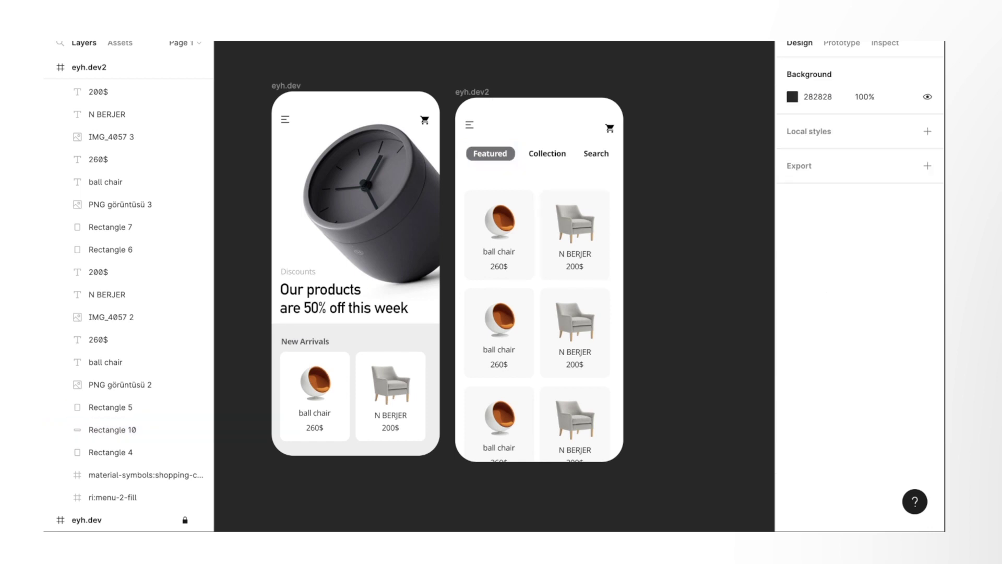
{"action": "scroll", "coordinate": [130, 114], "scroll_direction": "up", "scroll_amount": 5}
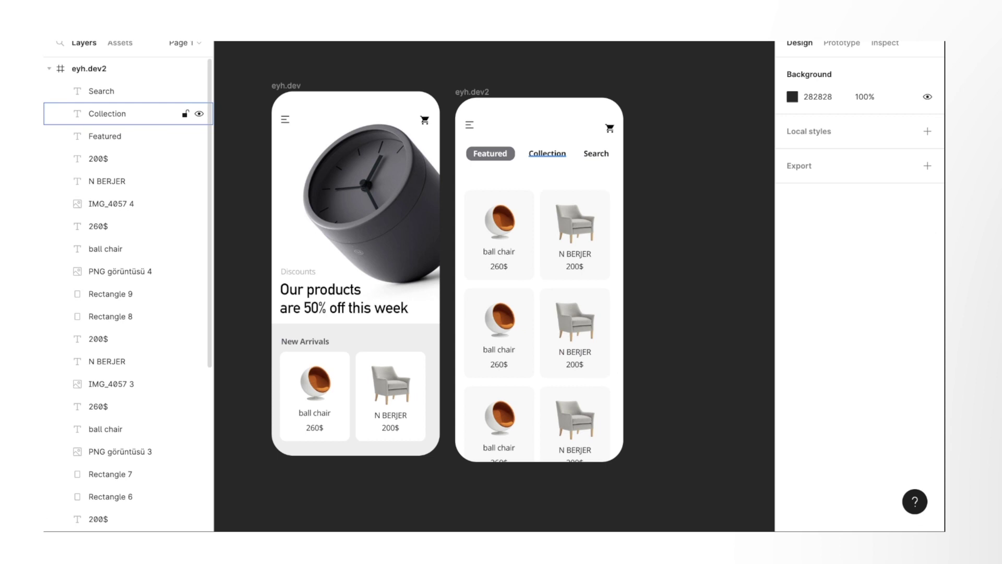
Select all eyh.dev2 layers and toggle the product tile layers in the Layers panel
{"action": "left_click", "coordinate": [131, 134]}
{"action": "key", "text": "ctrl+a"}
{"action": "scroll", "coordinate": [130, 130], "scroll_direction": "down", "scroll_amount": 1}
{"action": "left_click", "coordinate": [98, 106], "text": "shift"}
{"action": "left_click", "coordinate": [107, 128], "text": "shift"}
{"action": "left_click", "coordinate": [111, 151], "text": "shift"}
{"action": "left_click", "coordinate": [98, 173], "text": "shift"}
{"action": "left_click", "coordinate": [106, 195], "text": "shift"}
{"action": "left_click", "coordinate": [120, 218], "text": "shift"}
{"action": "left_click", "coordinate": [111, 240], "text": "shift"}
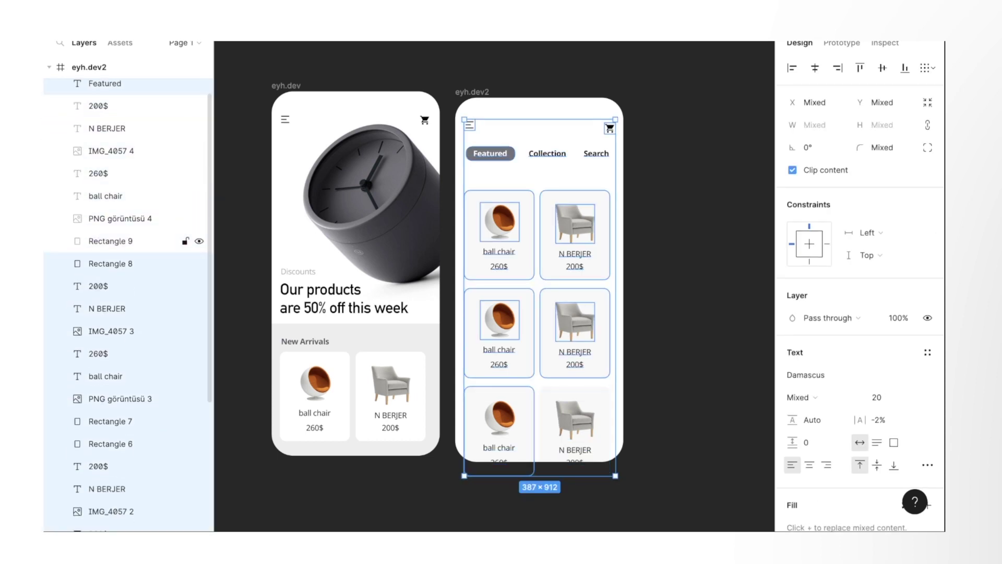
{"action": "left_click", "coordinate": [110, 263], "text": "shift"}
{"action": "scroll", "coordinate": [111, 263], "scroll_direction": "up", "scroll_amount": 2}
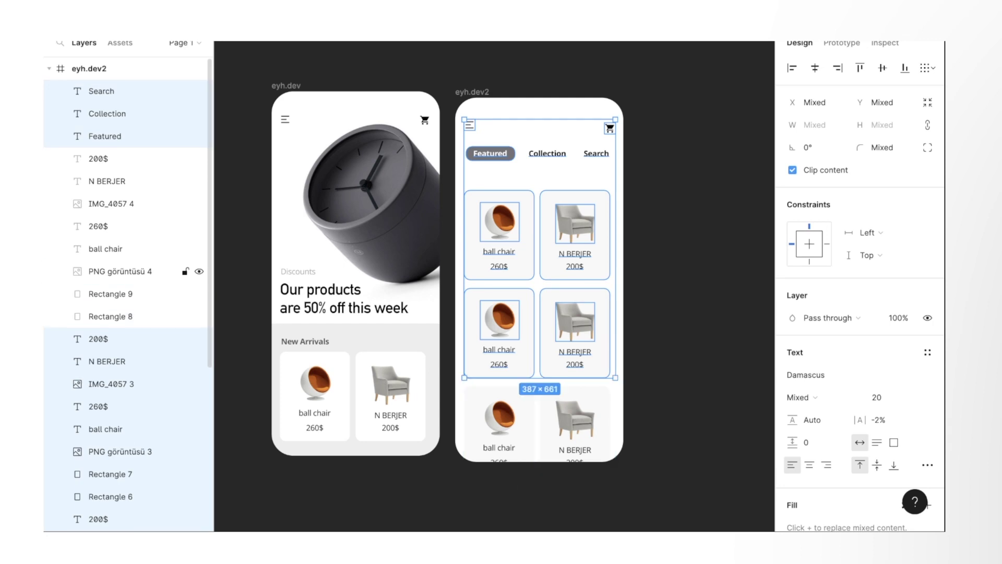
Reselect everything, excluding the Search, Collection, Featured labels and cart and menu icons
{"action": "left_click", "coordinate": [107, 181], "text": "shift"}
{"action": "left_click", "coordinate": [101, 91], "text": "shift"}
{"action": "left_click", "coordinate": [107, 114], "text": "shift"}
{"action": "left_click", "coordinate": [104, 135], "text": "shift"}
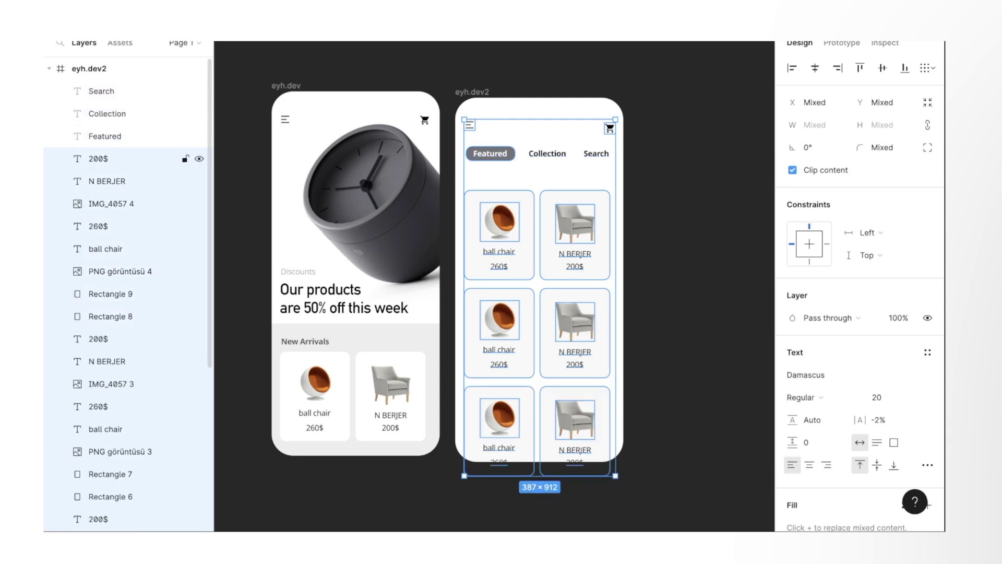
{"action": "scroll", "coordinate": [130, 496], "scroll_direction": "down", "scroll_amount": 4}
{"action": "scroll", "coordinate": [130, 496], "scroll_direction": "down", "scroll_amount": 1}
{"action": "left_click", "coordinate": [146, 475], "text": "shift"}
{"action": "left_click", "coordinate": [113, 497], "text": "shift"}
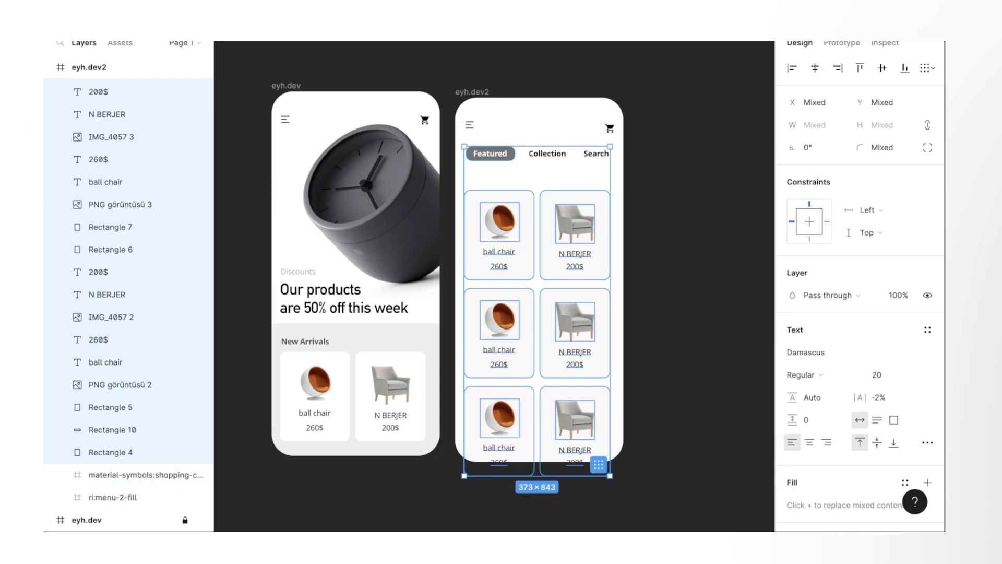
{"action": "scroll", "coordinate": [130, 157], "scroll_direction": "up", "scroll_amount": 5}
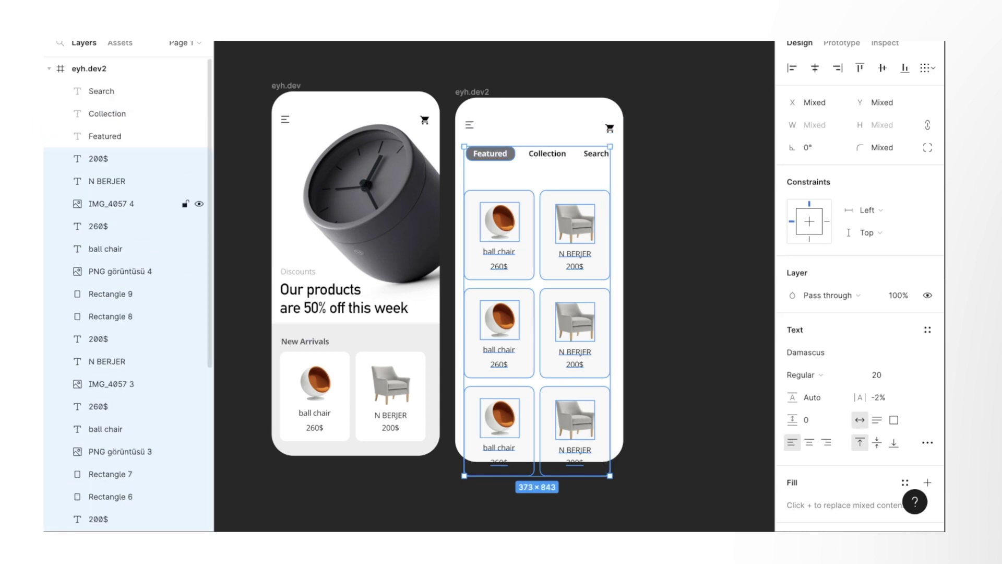
Exclude the Featured pill, leaving the six-tile grid 33 px below the tabs
{"action": "double_click", "coordinate": [111, 317]}
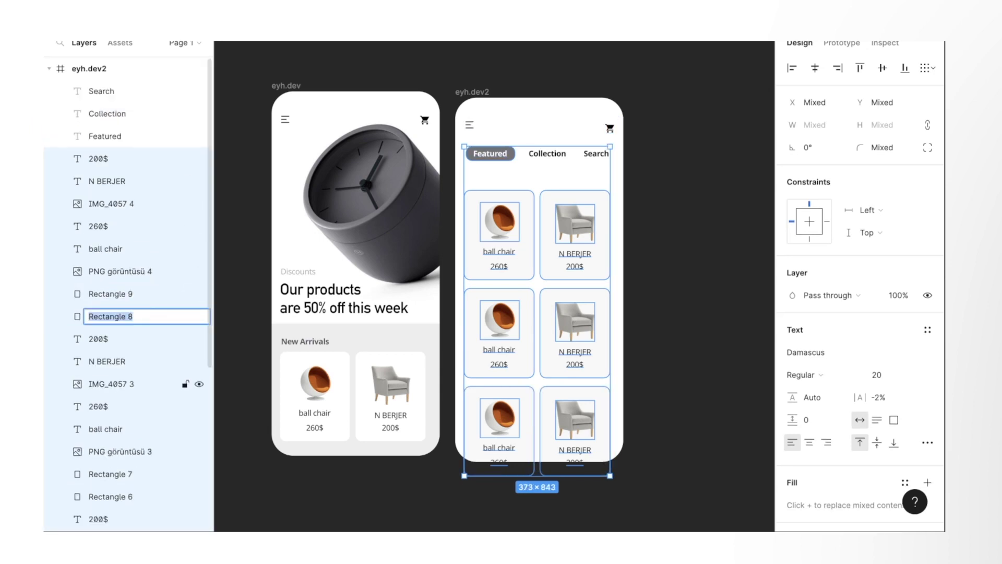
{"action": "scroll", "coordinate": [130, 313], "scroll_direction": "down", "scroll_amount": 2}
{"action": "scroll", "coordinate": [131, 313], "scroll_direction": "down", "scroll_amount": 3}
{"action": "left_click", "coordinate": [113, 429], "text": "shift"}
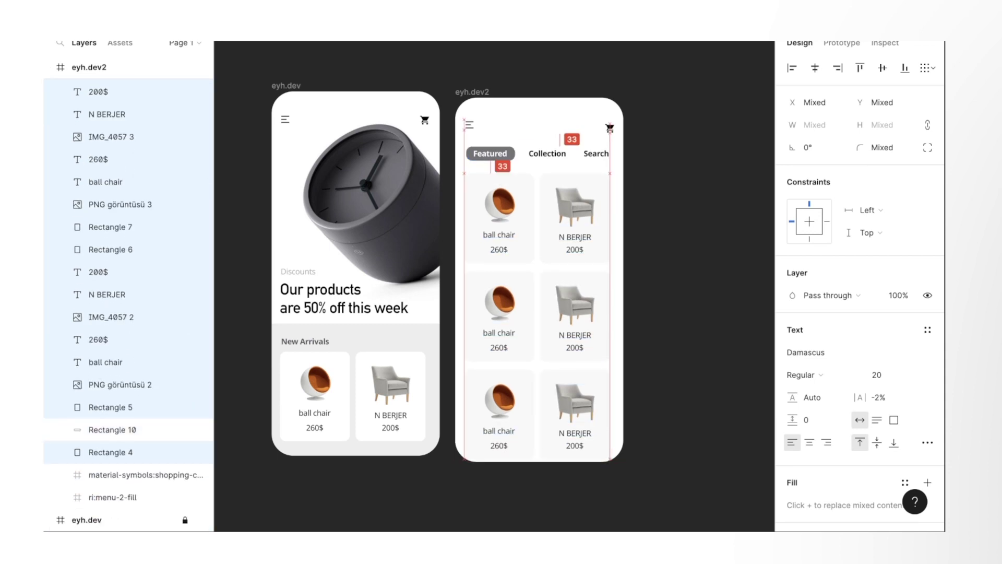
{"action": "key", "text": "Escape"}
{"action": "left_click", "coordinate": [111, 317]}
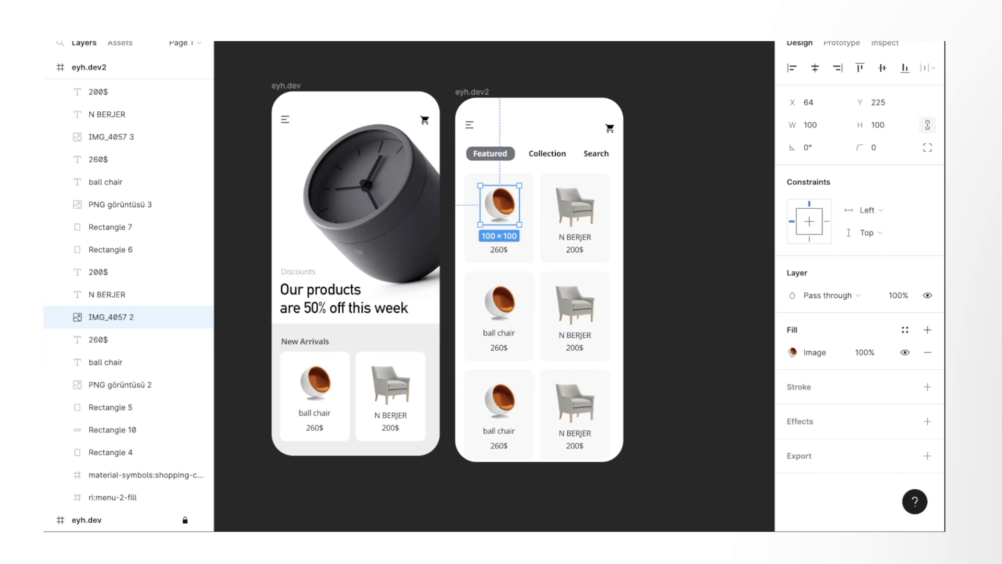
Paste a chair image at width 100 into the first tile, replacing the old ball chair image
{"action": "key", "text": "ctrl+v"}
{"action": "left_click", "coordinate": [810, 124]}
{"action": "type", "text": "100"}
{"action": "key", "text": "Return"}
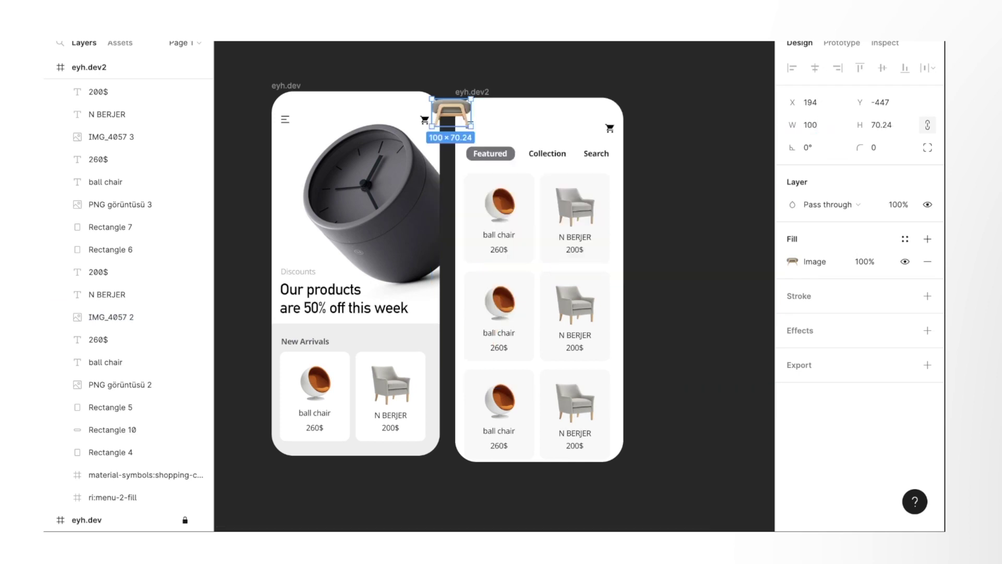
{"action": "left_click_drag", "start_coordinate": [449, 112], "coordinate": [493, 205]}
{"action": "left_click", "coordinate": [499, 194]}
{"action": "key", "text": "Delete"}
{"action": "key", "text": "Escape"}
{"action": "left_click", "coordinate": [499, 209]}
{"action": "key", "text": "Escape"}
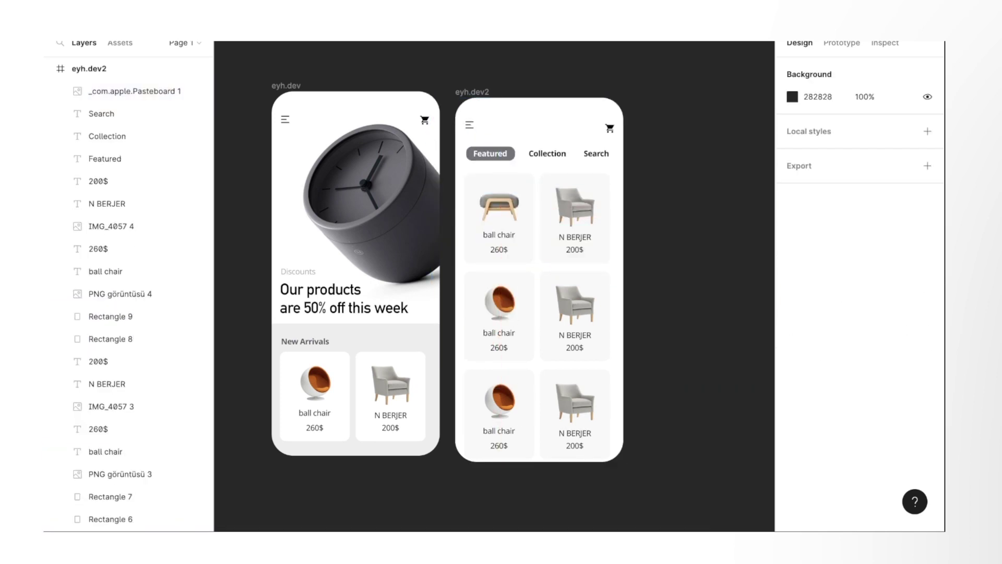
Paste a second chair image at width 100 onto the N BERJER tile
{"action": "key", "text": "ctrl+v"}
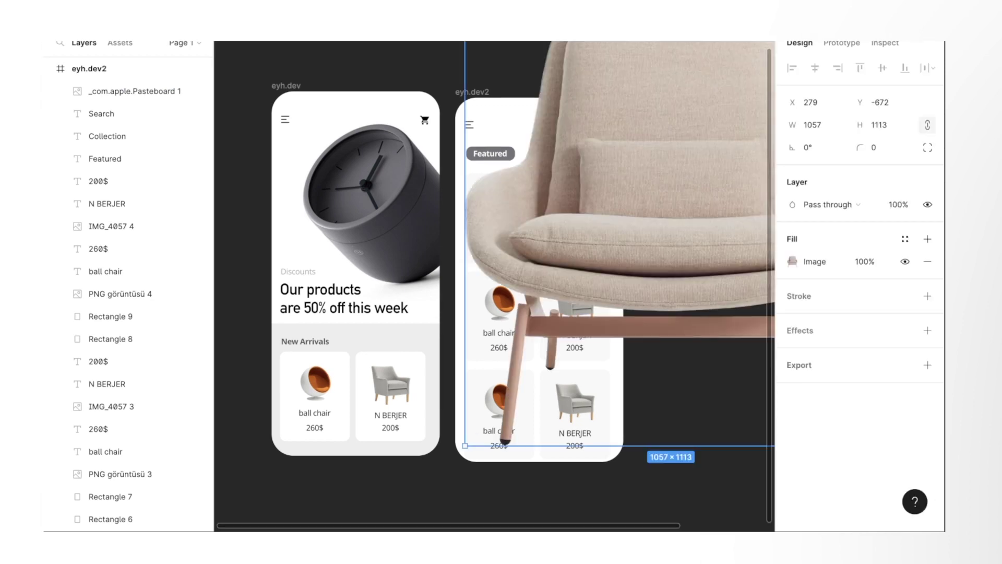
{"action": "type", "text": "100"}
{"action": "key", "text": "Return"}
{"action": "mouse_move", "coordinate": [473, 49]}
{"action": "left_mouse_down"}
{"action": "mouse_move", "coordinate": [576, 172]}
{"action": "mouse_move", "coordinate": [576, 207]}
{"action": "left_mouse_up"}
{"action": "key", "text": "Escape"}
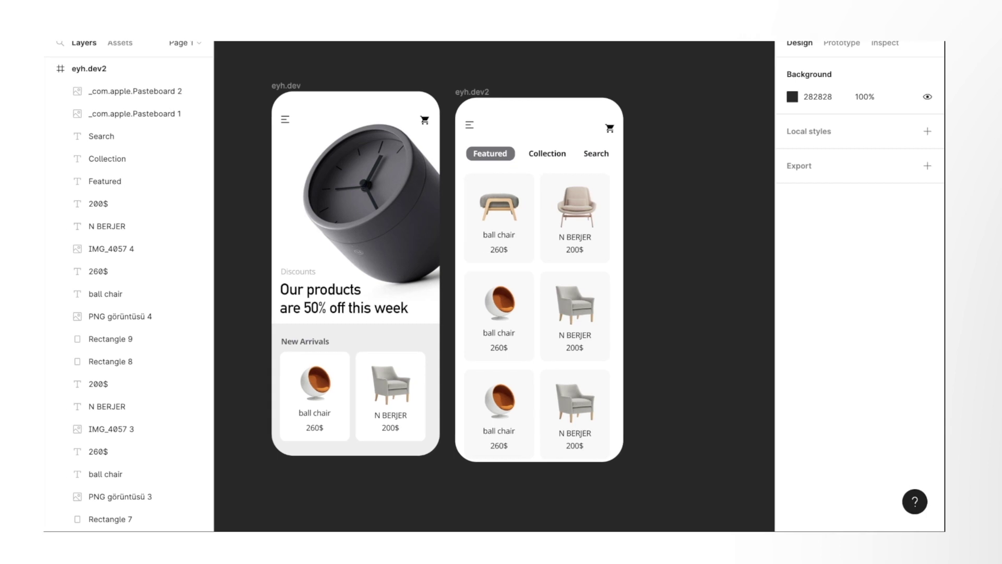
Try a nightstand image in the second-row left tile, remove the ball chair beneath, then delete the nightstand
{"action": "key", "text": "ctrl+v"}
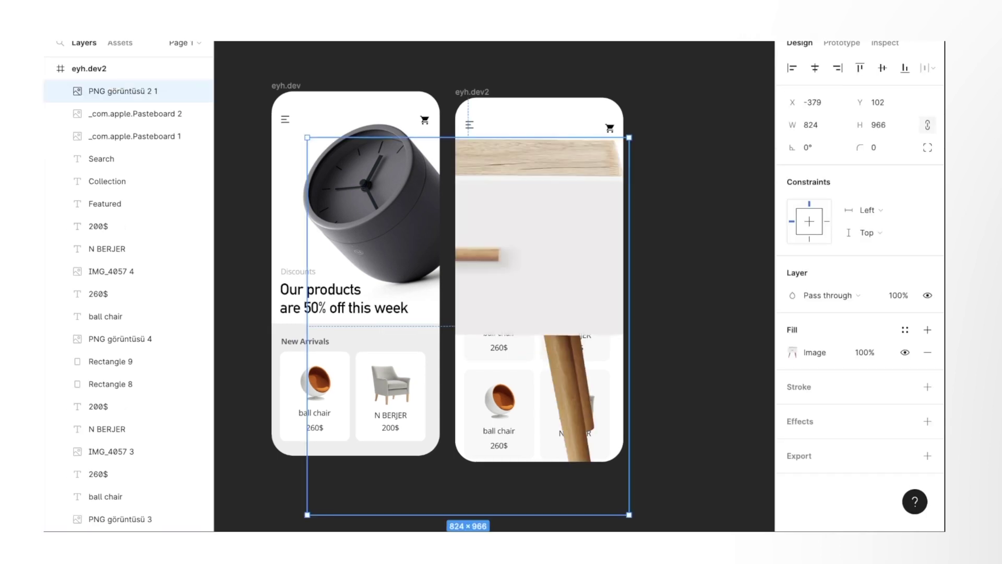
{"action": "type", "text": "00"}
{"action": "key", "text": "Return"}
{"action": "left_click_drag", "start_coordinate": [331, 167], "coordinate": [499, 209]}
{"action": "left_click", "coordinate": [499, 302]}
{"action": "key", "text": "ctrl+shift+r"}
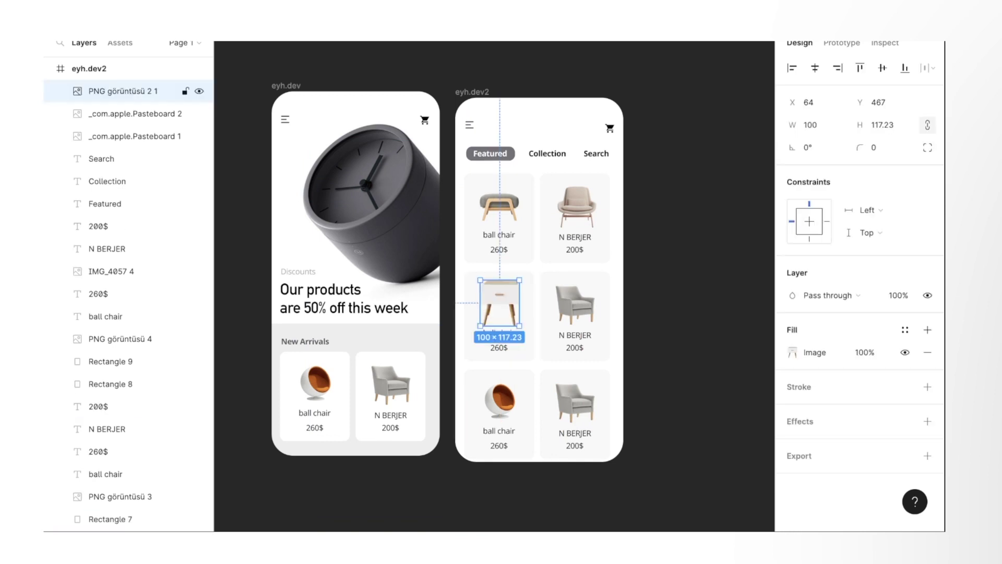
{"action": "key", "text": "Escape"}
{"action": "left_click", "coordinate": [500, 302]}
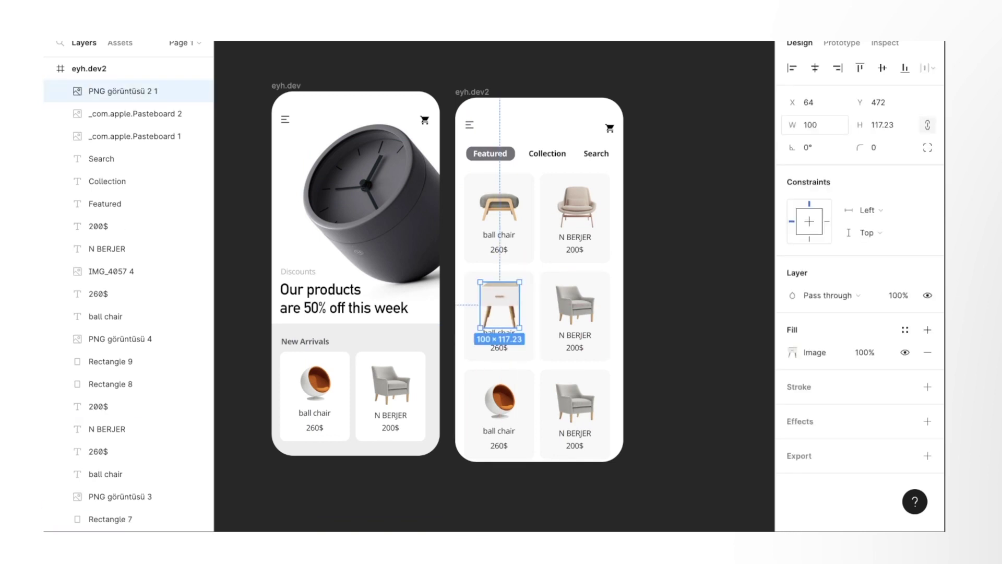
{"action": "left_click_drag", "start_coordinate": [499, 303], "coordinate": [506, 310]}
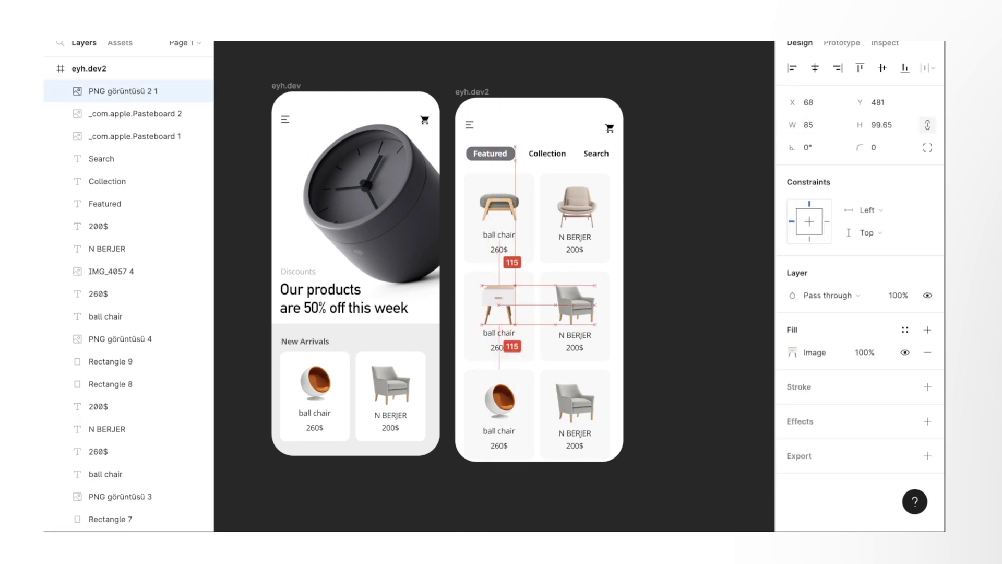
{"action": "key", "text": "Escape"}
{"action": "left_click", "coordinate": [123, 90]}
{"action": "key", "text": "Delete"}
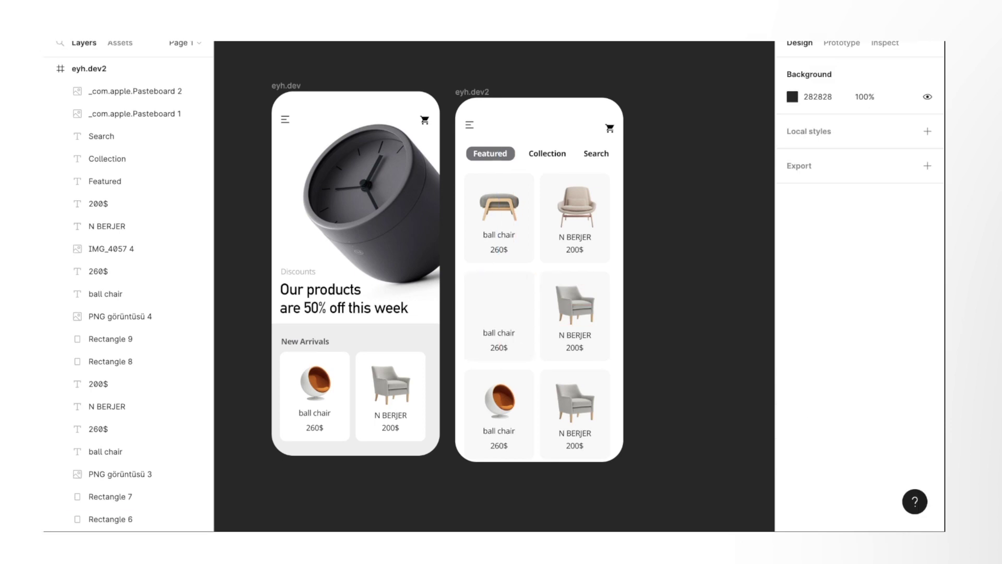
Place the pendant lamp image, width 45, centred in the second-row left tile
{"action": "key", "text": "ctrl+v"}
{"action": "type", "text": "100"}
{"action": "key", "text": "Return"}
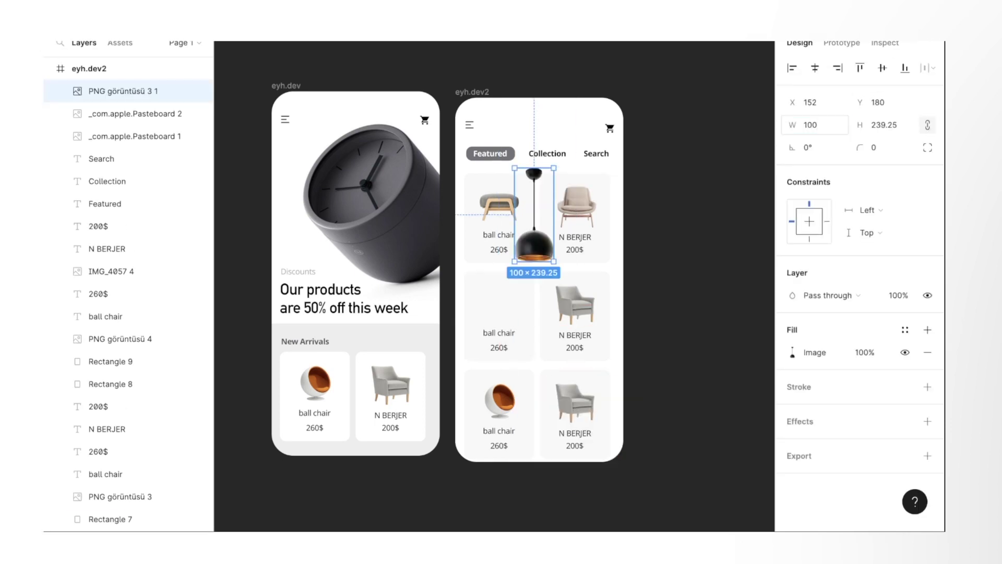
{"action": "left_click", "coordinate": [811, 125]}
{"action": "type", "text": "55"}
{"action": "key", "text": "Return"}
{"action": "left_click_drag", "start_coordinate": [525, 194], "coordinate": [497, 307]}
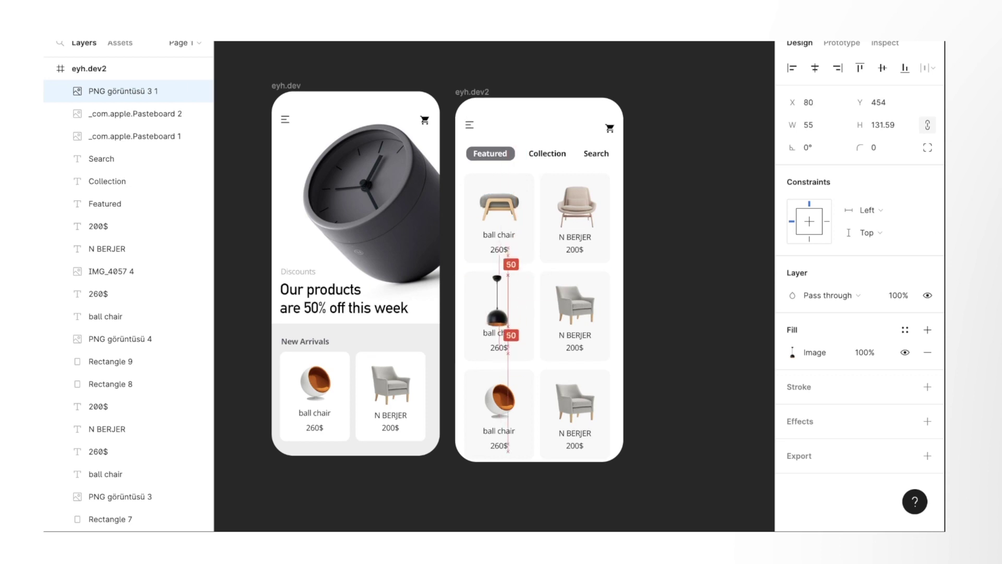
{"action": "left_click", "coordinate": [812, 125]}
{"action": "type", "text": "45"}
{"action": "key", "text": "Return"}
{"action": "left_click_drag", "start_coordinate": [495, 303], "coordinate": [499, 301]}
{"action": "key", "text": "Escape"}
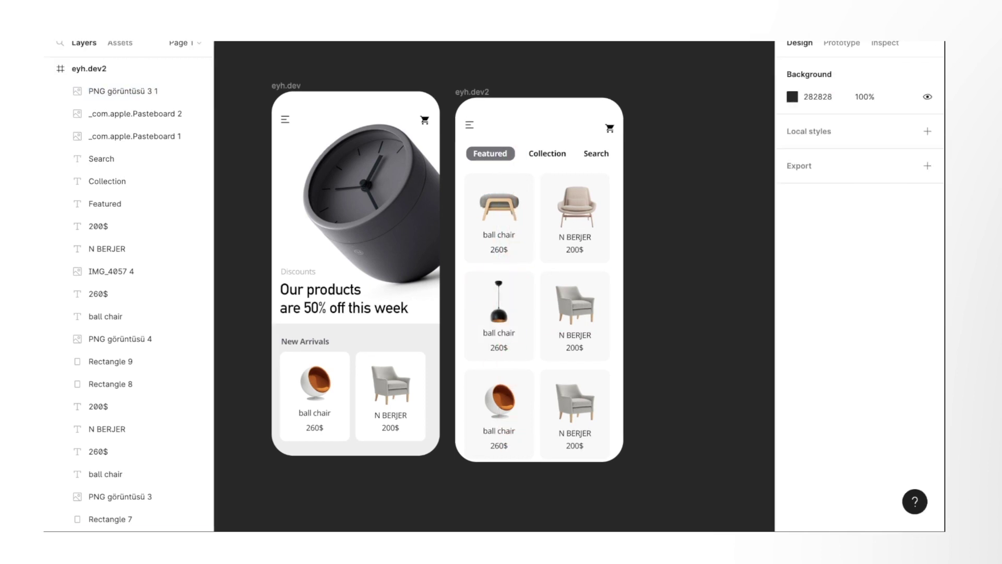
Paste the sideboard image at width 150 and delete the duplicate chair images in the middle cards
{"action": "key", "text": "ctrl+v"}
{"action": "left_click", "coordinate": [811, 125]}
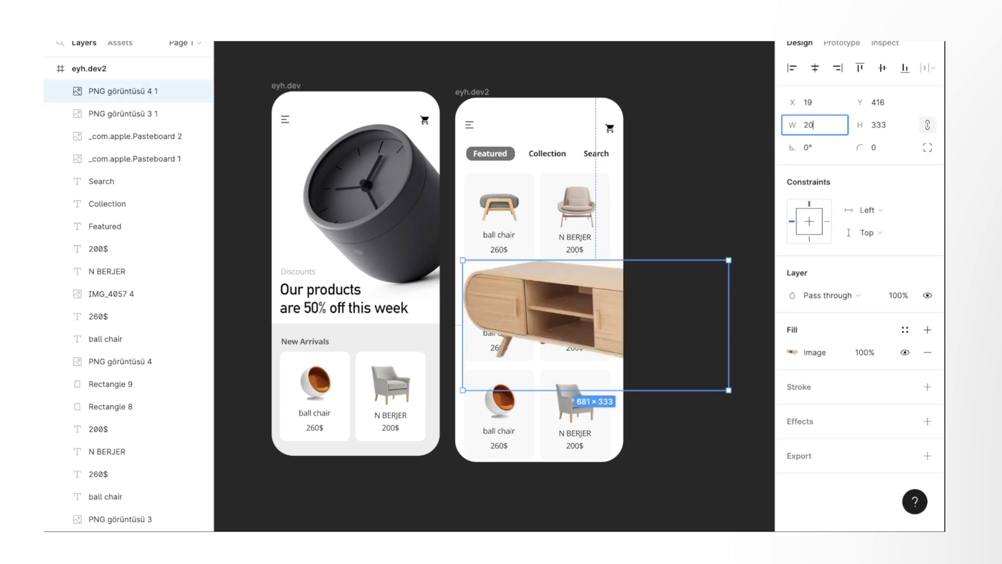
{"action": "type", "text": "100"}
{"action": "key", "text": "Return"}
{"action": "type", "text": "150"}
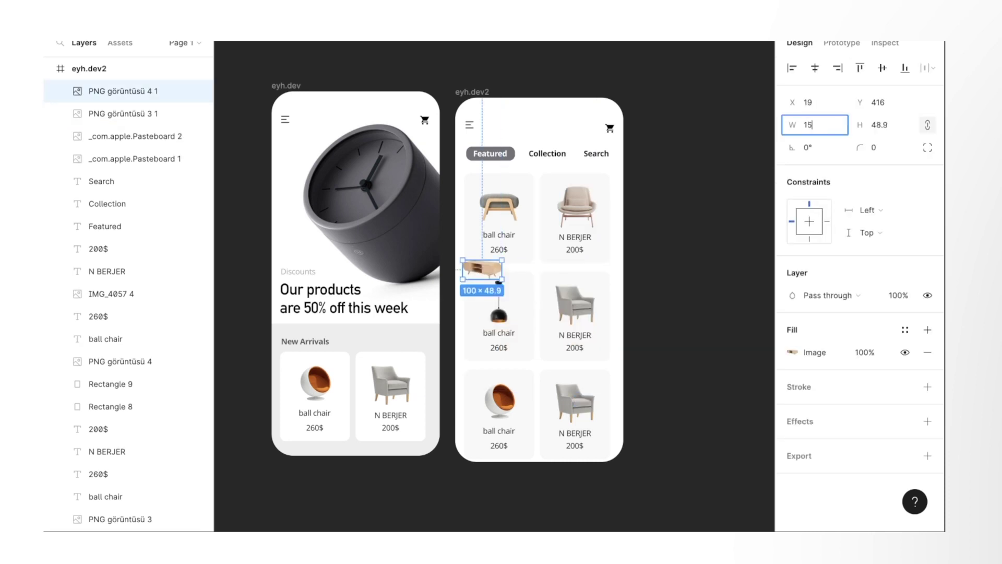
{"action": "key", "text": "Return"}
{"action": "left_click", "coordinate": [575, 305]}
{"action": "key", "text": "Delete"}
{"action": "left_click", "coordinate": [498, 399]}
{"action": "key", "text": "Delete"}
Move the sideboard into the middle-right card and set its width to 120
{"action": "left_click_drag", "start_coordinate": [492, 272], "coordinate": [574, 301]}
{"action": "left_click", "coordinate": [812, 125]}
{"action": "type", "text": "100"}
{"action": "key", "text": "Return"}
{"action": "left_click", "coordinate": [812, 125]}
{"action": "type", "text": "13"}
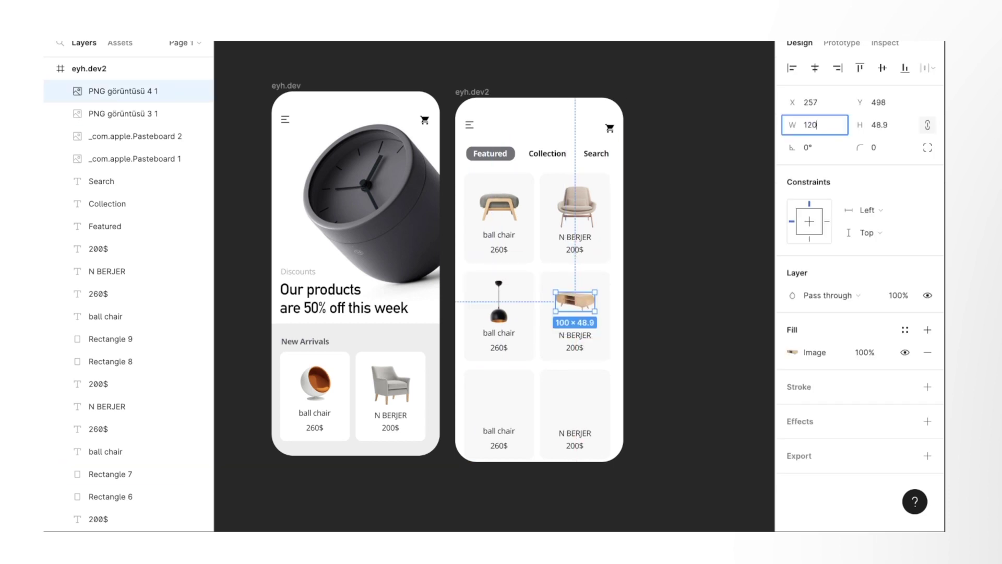
{"action": "key", "text": "Return"}
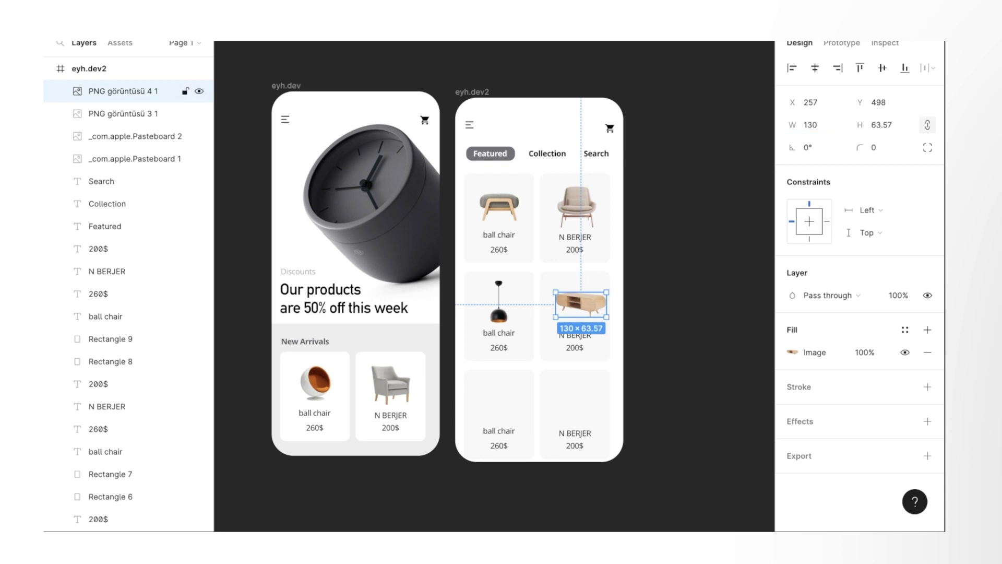
{"action": "key", "text": "Escape"}
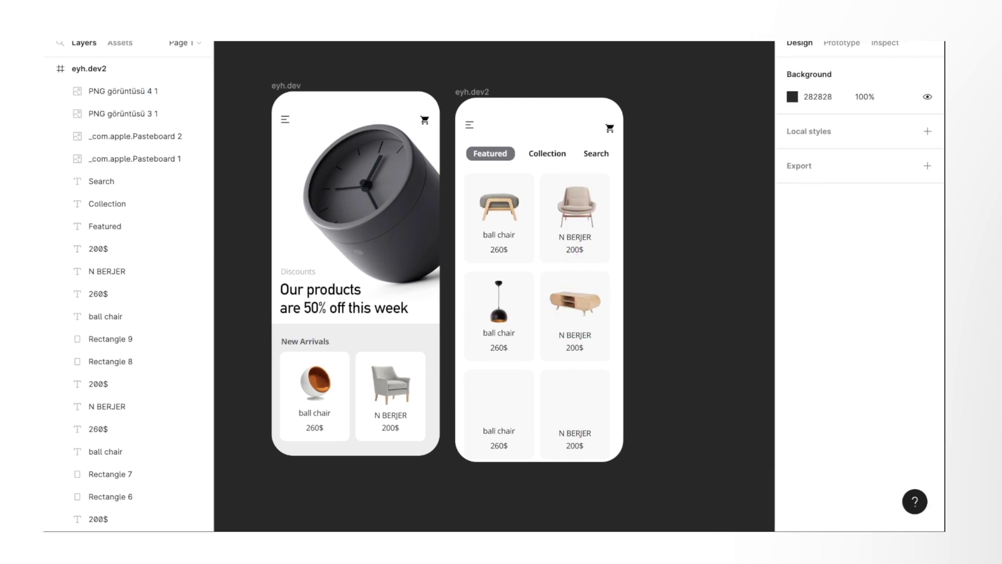
Paste the bowl chair image at width 100 into the bottom-left card
{"action": "key", "text": "ctrl+v"}
{"action": "left_click", "coordinate": [811, 124]}
{"action": "type", "text": "100"}
{"action": "key", "text": "Return"}
{"action": "mouse_move", "coordinate": [478, 407]}
{"action": "left_mouse_down"}
{"action": "mouse_move", "coordinate": [496, 395]}
{"action": "mouse_move", "coordinate": [500, 403]}
{"action": "left_mouse_up"}
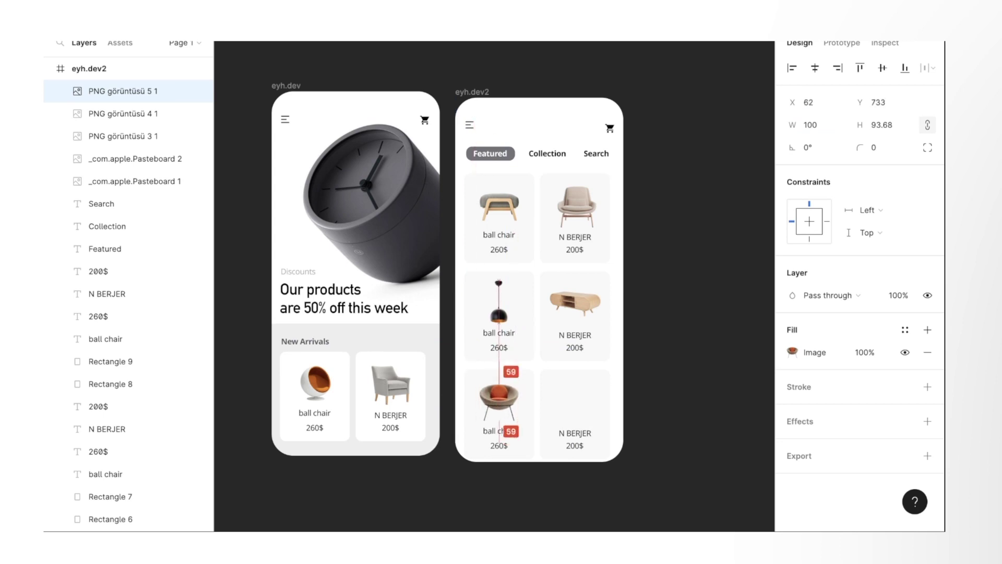
{"action": "key", "text": "Escape"}
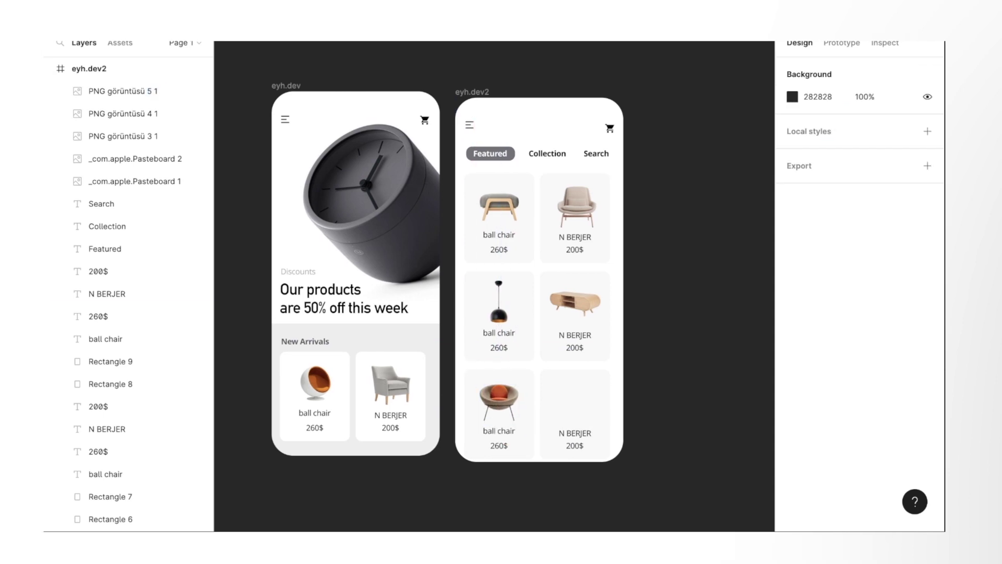
Paste the wall clock image at width 100 into the bottom-right card
{"action": "key", "text": "ctrl+v"}
{"action": "left_click", "coordinate": [811, 125]}
{"action": "type", "text": "100"}
{"action": "key", "text": "Return"}
{"action": "left_click_drag", "start_coordinate": [414, 241], "coordinate": [575, 399]}
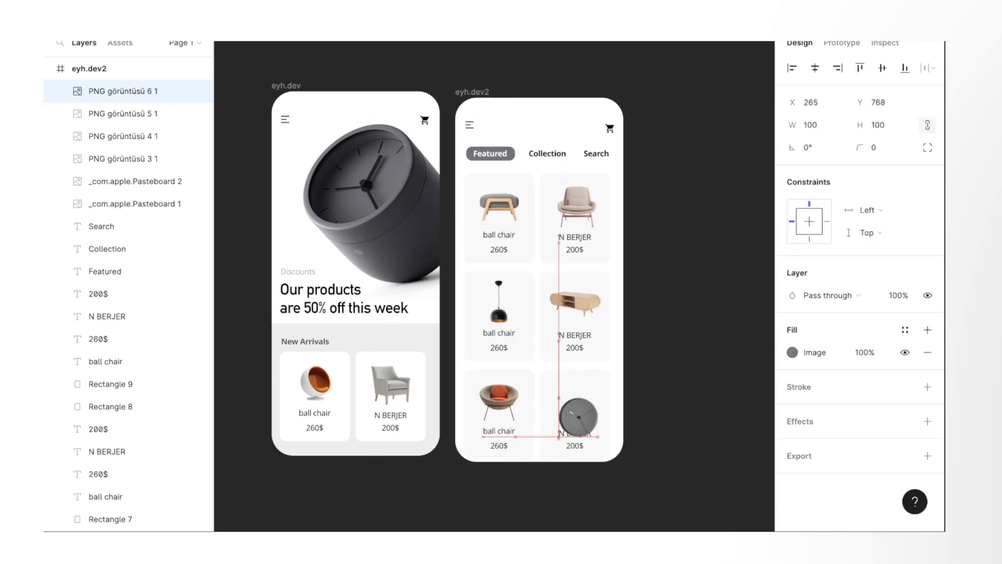
{"action": "key", "text": "Escape"}
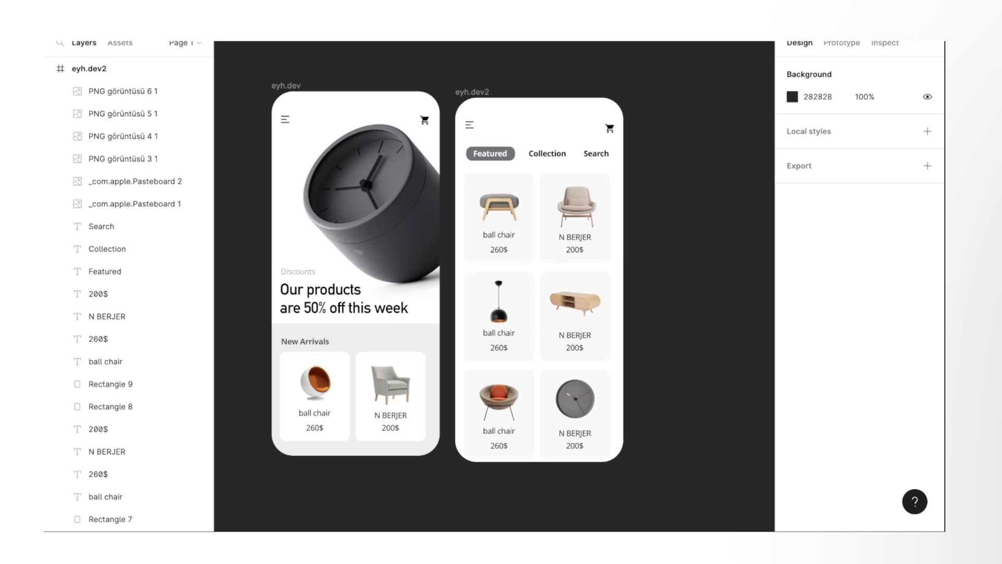
Paste the 'Atelier Ottoman Takumi Series' name text onto the eyh.dev2 frame
{"action": "type", "text": "Atelier Ottoman Takumi Series"}
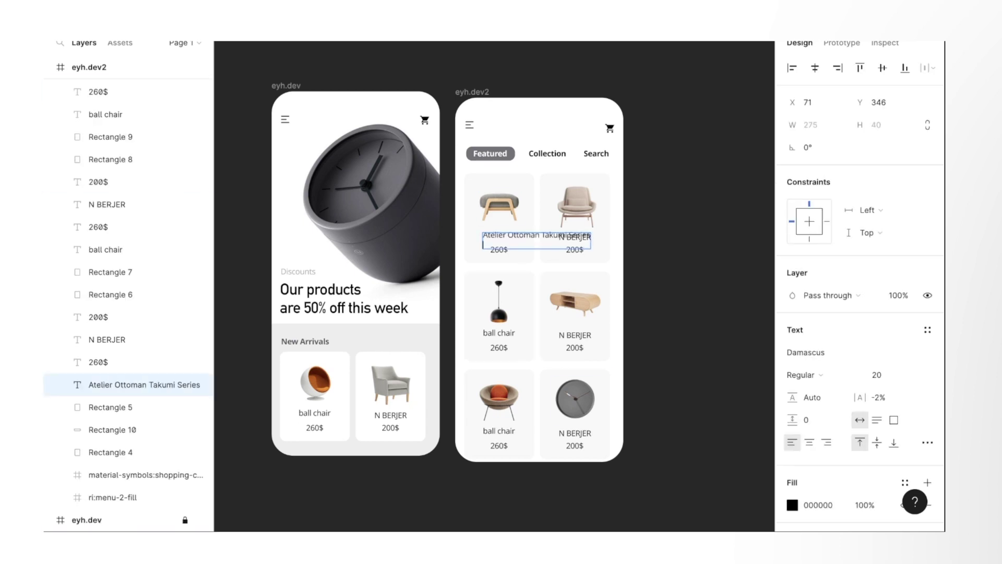
Wrap the Atelier Ottoman name onto two lines at font size 15, above the price
{"action": "left_click_drag", "start_coordinate": [590, 236], "coordinate": [543, 236]}
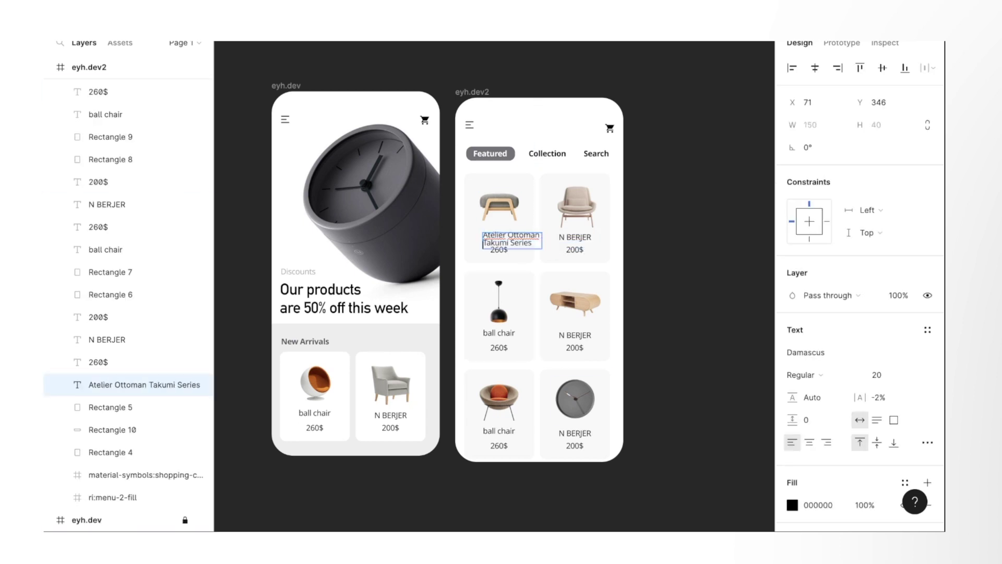
{"action": "left_click", "coordinate": [876, 374]}
{"action": "type", "text": "15"}
{"action": "key", "text": "Return"}
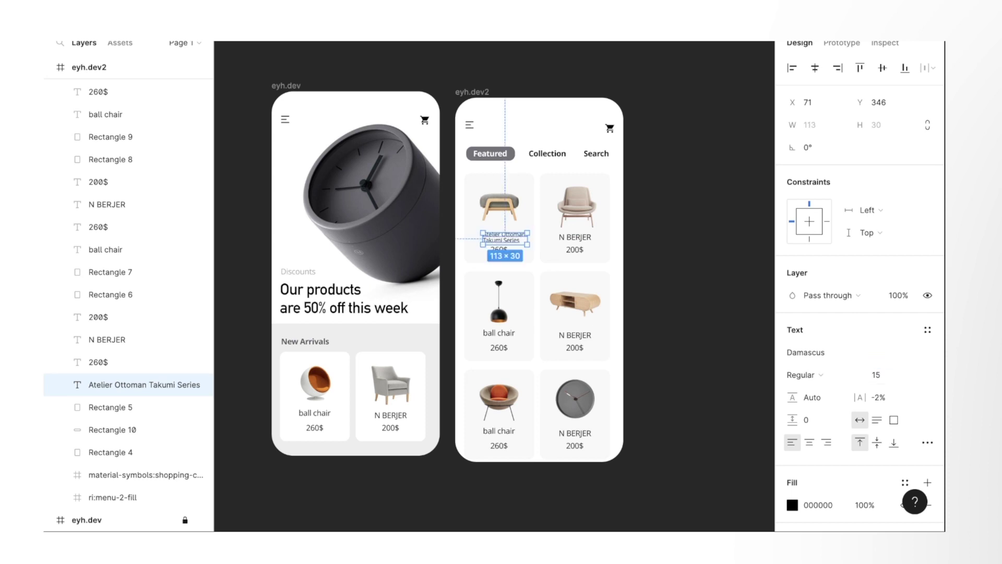
{"action": "left_click_drag", "start_coordinate": [501, 242], "coordinate": [496, 236]}
{"action": "key", "text": "Escape"}
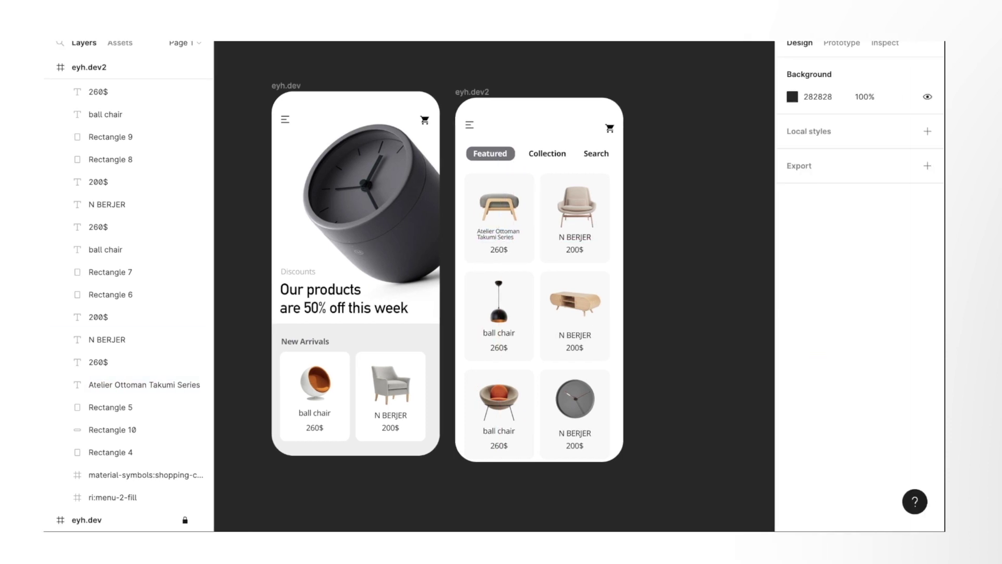
Change the first card's price from 260$ to 100$ and align it
{"action": "left_click", "coordinate": [131, 362]}
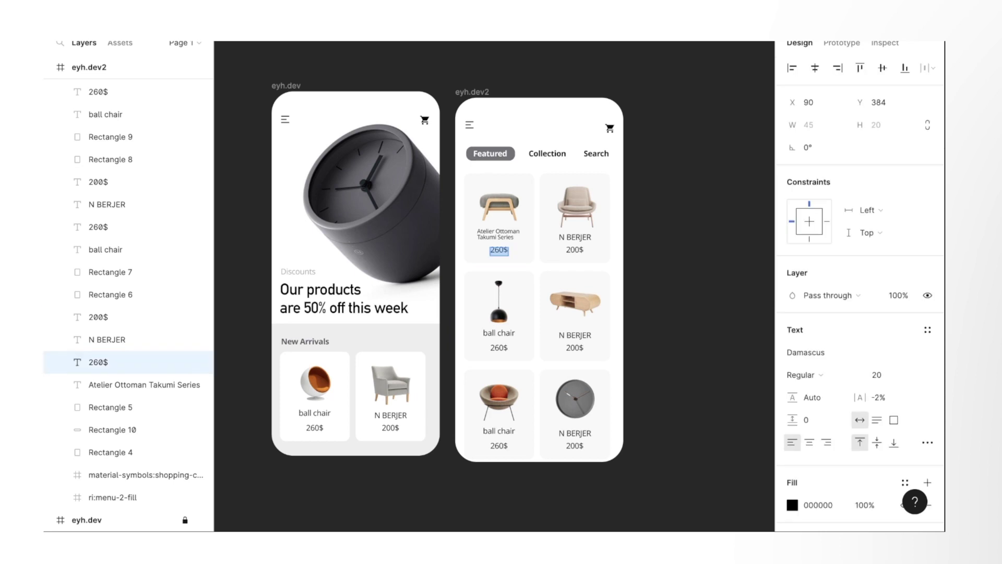
{"action": "type", "text": "100$"}
{"action": "key", "text": "Escape"}
{"action": "key", "text": "Escape"}
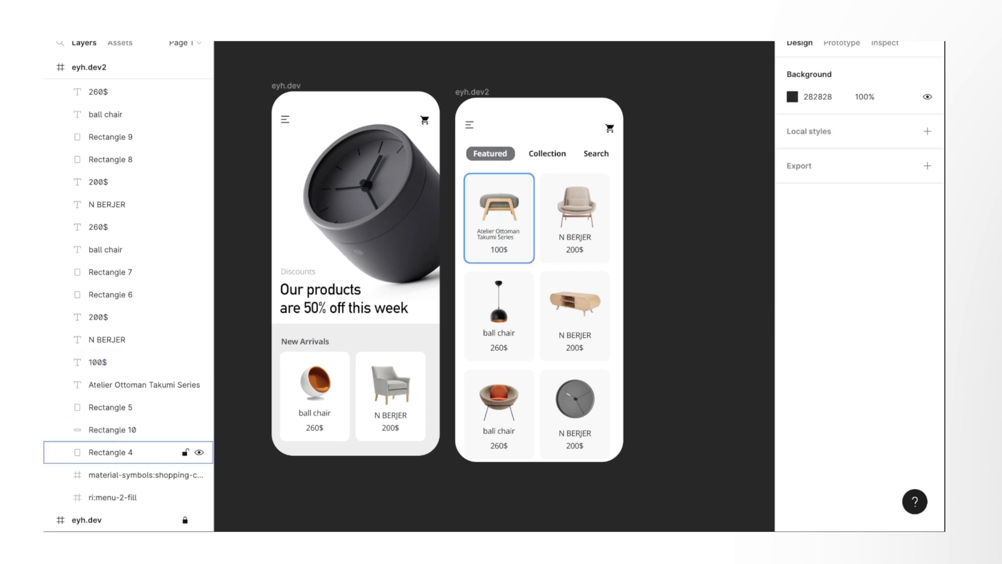
{"action": "left_click_drag", "start_coordinate": [500, 249], "coordinate": [499, 250]}
{"action": "key", "text": "Escape"}
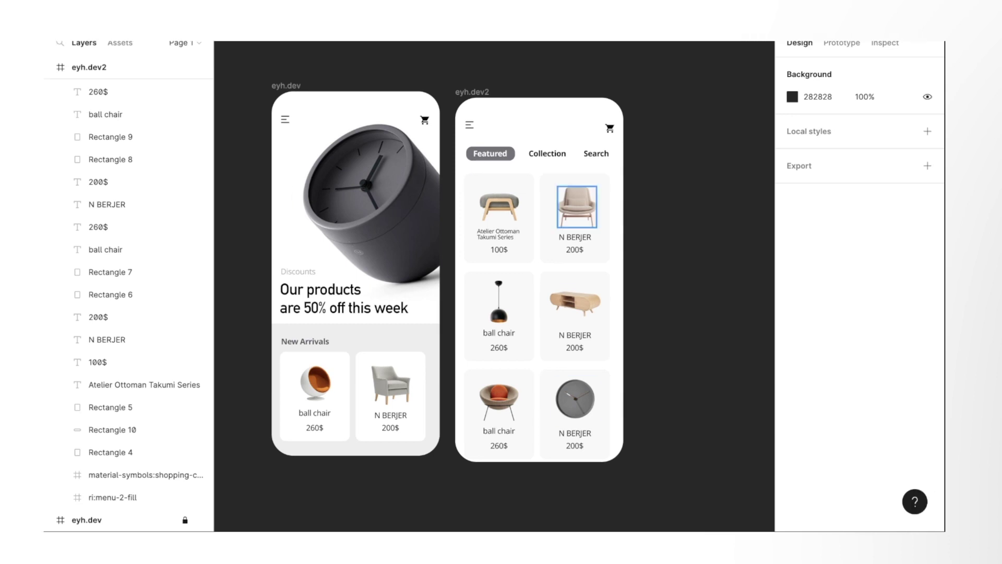
Relabel the top-right card as 'Ostra Berjer' priced 55$
{"action": "left_click", "coordinate": [98, 317]}
{"action": "type", "text": "55$"}
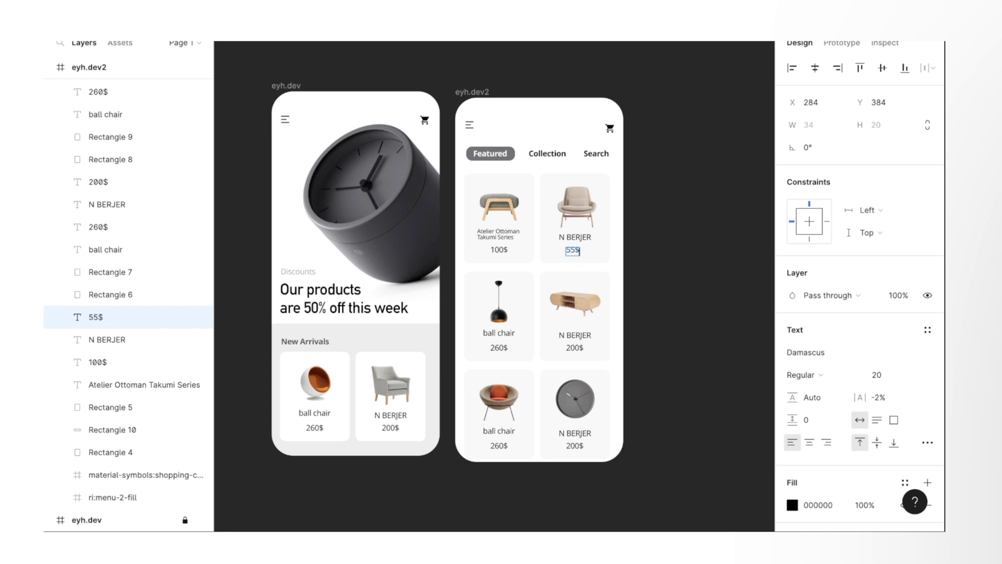
{"action": "key", "text": "Escape"}
{"action": "key", "text": "Escape"}
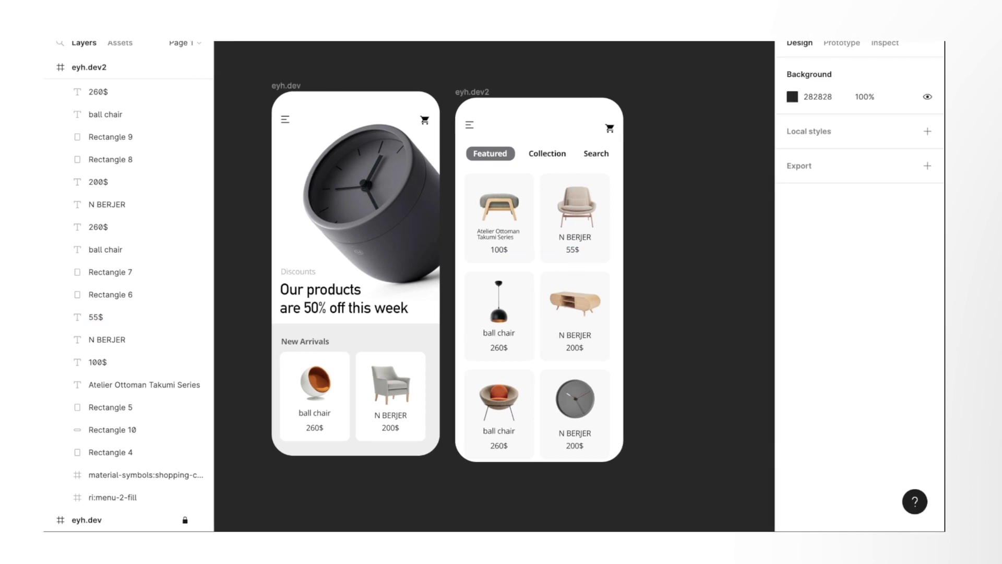
{"action": "left_click", "coordinate": [107, 339]}
{"action": "type", "text": "Ostra Berjer"}
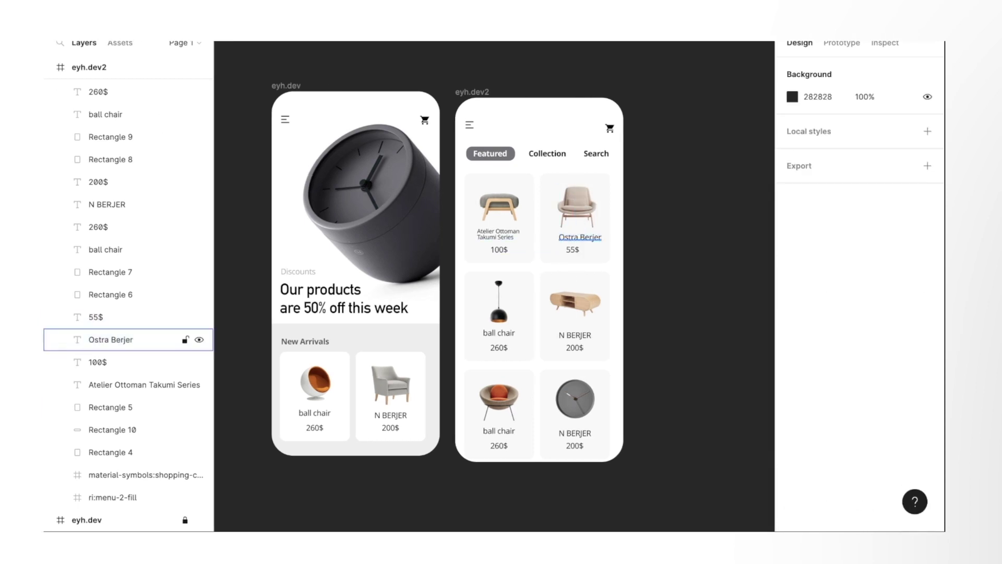
{"action": "key", "text": "ctrl+v"}
{"action": "key", "text": "Escape"}
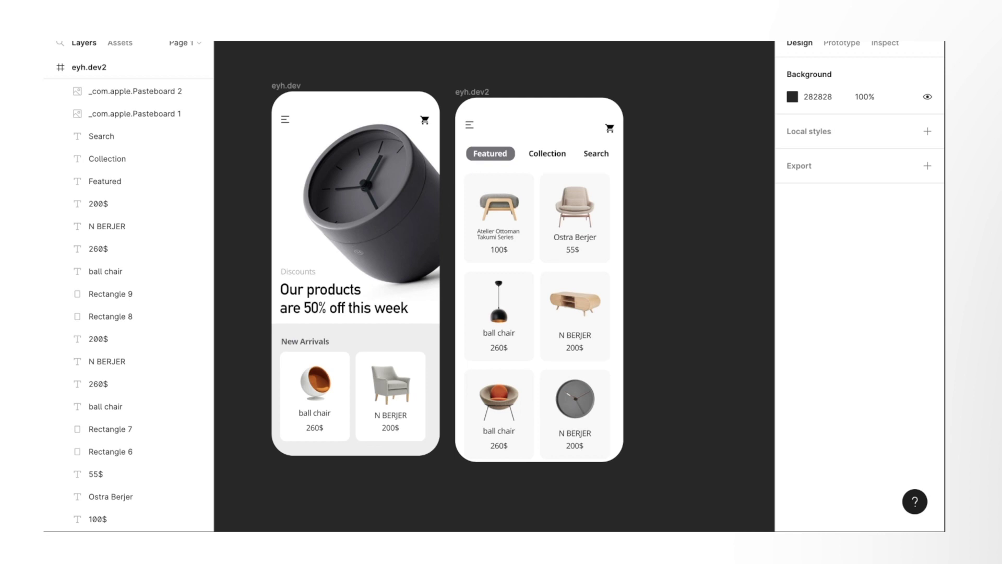
Name the lamp card 'Single Hidden Chandelier' at font size 15
{"action": "type", "text": "Single Hidden Chandelier"}
{"action": "left_click", "coordinate": [130, 406]}
{"action": "left_click", "coordinate": [876, 375]}
{"action": "type", "text": "15"}
{"action": "key", "text": "Return"}
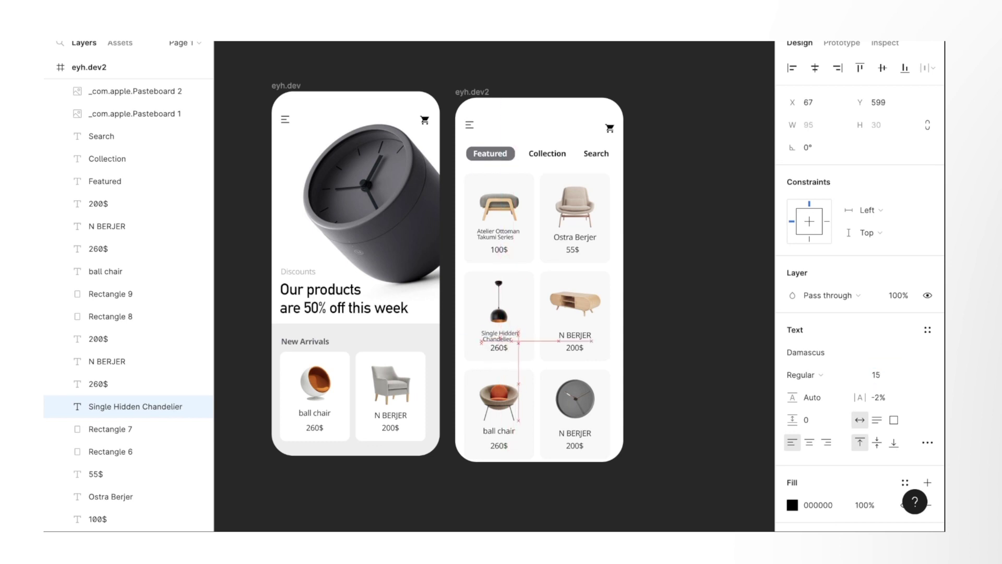
Change the lamp's price from 260$ to 45$ and position it
{"action": "left_click", "coordinate": [499, 355]}
{"action": "key", "text": "Return"}
{"action": "key", "text": "BackSpace"}
{"action": "type", "text": "45$"}
{"action": "key", "text": "Escape"}
{"action": "left_click_drag", "start_coordinate": [495, 351], "coordinate": [496, 355]}
{"action": "key", "text": "Escape"}
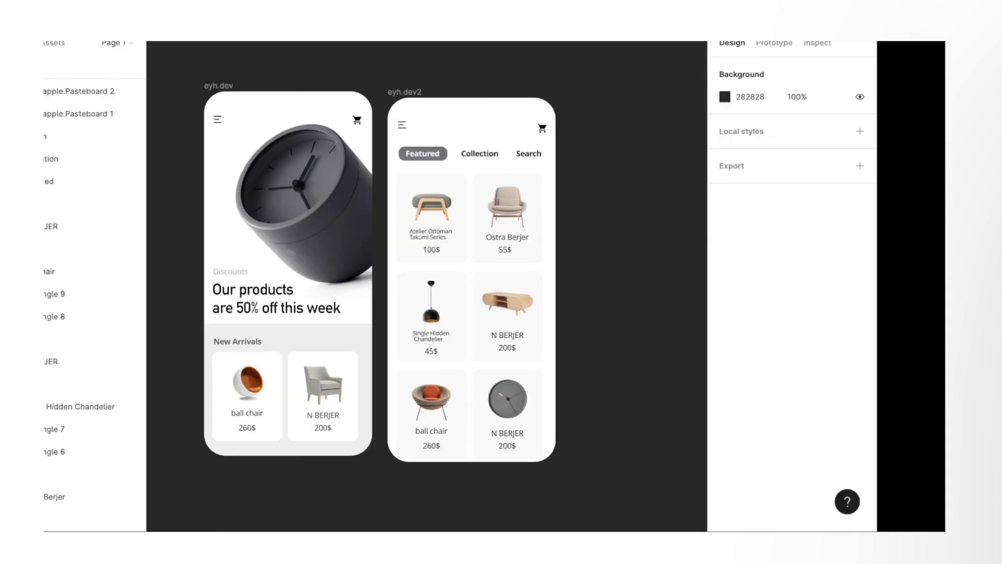
Relabel the sideboard card as 'Tv Unit' priced 100$
{"action": "double_click", "coordinate": [574, 334]}
{"action": "type", "text": "Tv"}
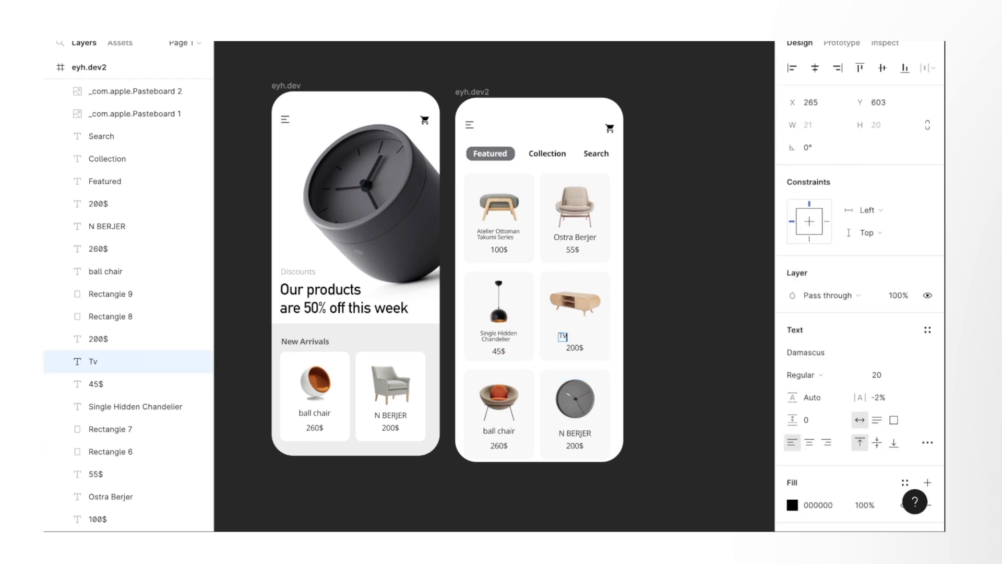
{"action": "type", "text": " Unit"}
{"action": "key", "text": "Escape"}
{"action": "key", "text": "Escape"}
{"action": "left_click", "coordinate": [104, 361]}
{"action": "key", "text": "Escape"}
{"action": "double_click", "coordinate": [574, 347]}
{"action": "type", "text": "100$"}
{"action": "key", "text": "Escape"}
{"action": "key", "text": "Escape"}
Rename the bowl chair card's label to 'Bardi's Bowl Chair'
{"action": "left_click", "coordinate": [575, 433]}
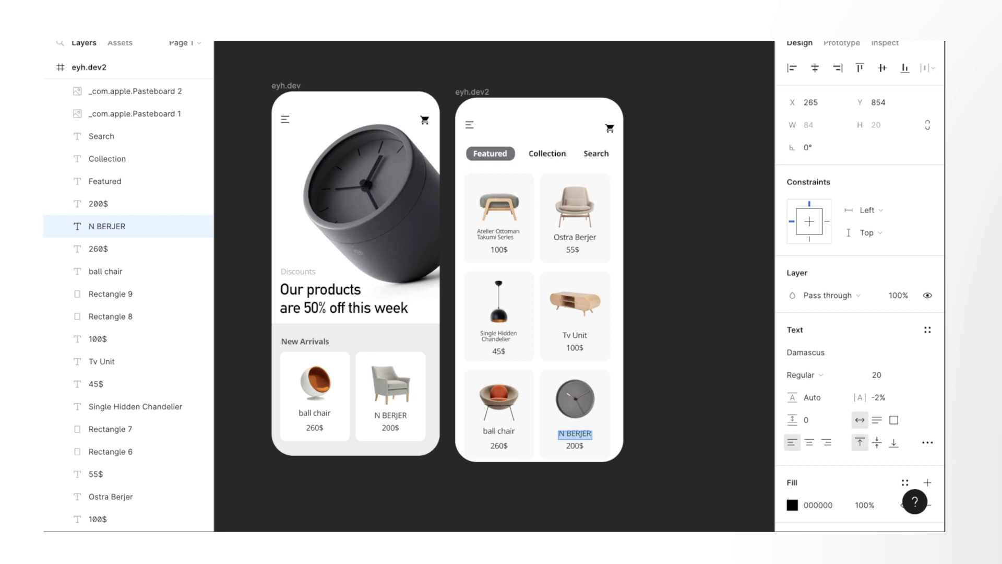
{"action": "key", "text": "Escape"}
{"action": "key", "text": "Tab"}
{"action": "key", "text": "Tab"}
{"action": "key", "text": "Return"}
{"action": "type", "text": "Bardi's Bowl Chair"}
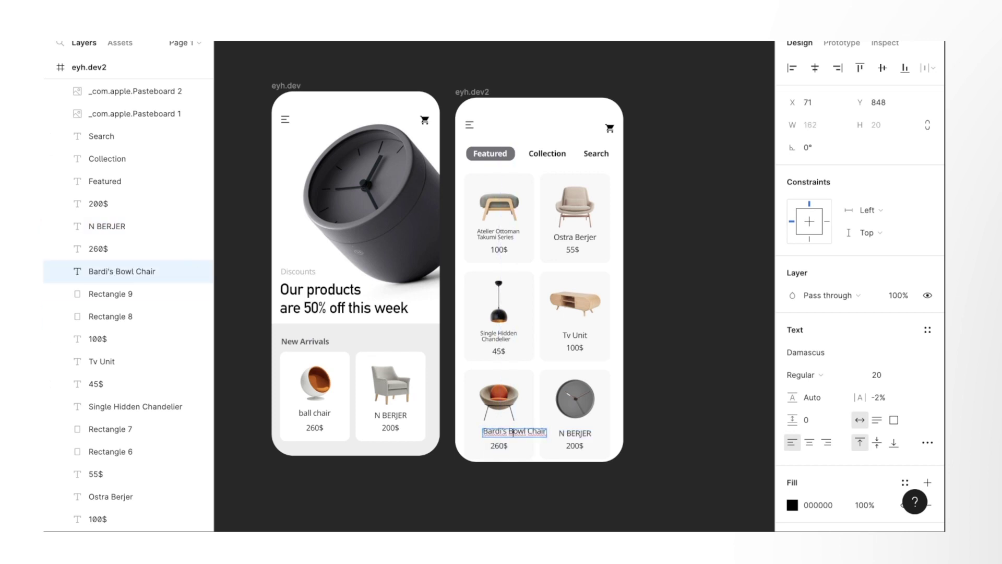
Wrap 'Bardi's Bowl Chair' onto two lines at font size 15, above the price
{"action": "double_click", "coordinate": [513, 432]}
{"action": "key", "text": "Escape"}
{"action": "left_click_drag", "start_coordinate": [547, 432], "coordinate": [523, 431]}
{"action": "key", "text": "Escape"}
{"action": "left_click", "coordinate": [121, 271]}
{"action": "key", "text": "Escape"}
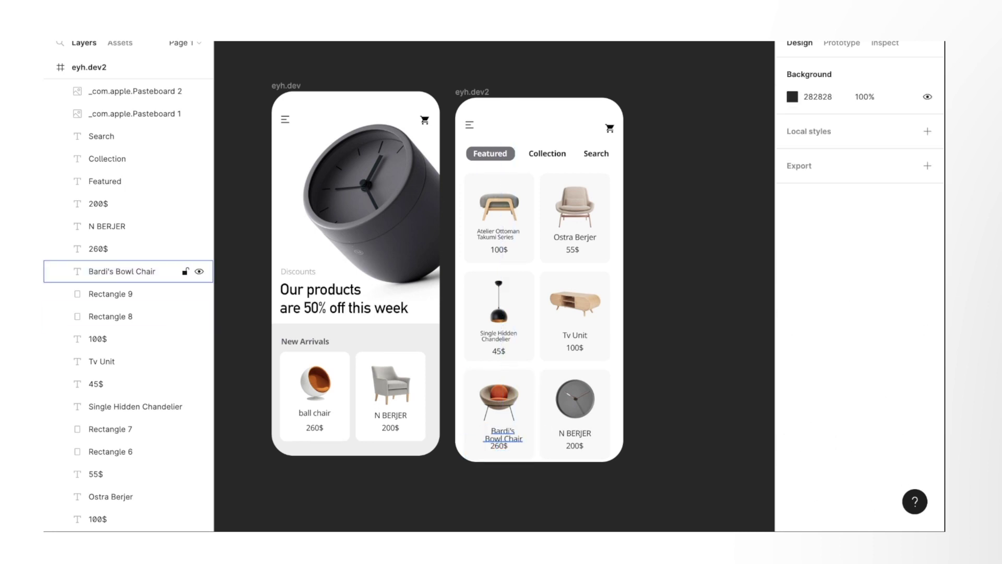
{"action": "left_click", "coordinate": [121, 271]}
{"action": "left_click", "coordinate": [885, 375]}
{"action": "type", "text": "15"}
{"action": "key", "text": "Return"}
{"action": "left_click_drag", "start_coordinate": [499, 437], "coordinate": [501, 435]}
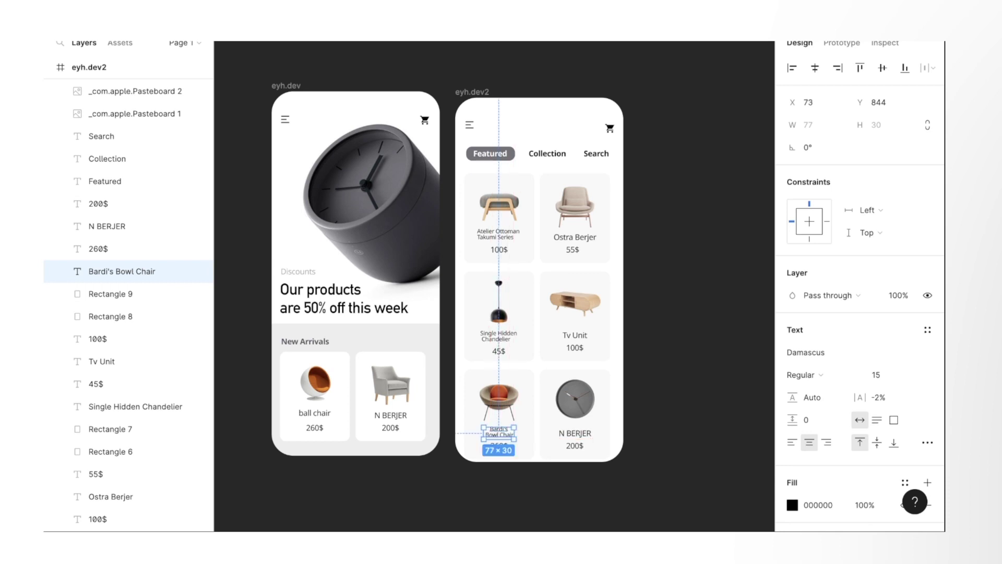
{"action": "key", "text": "Escape"}
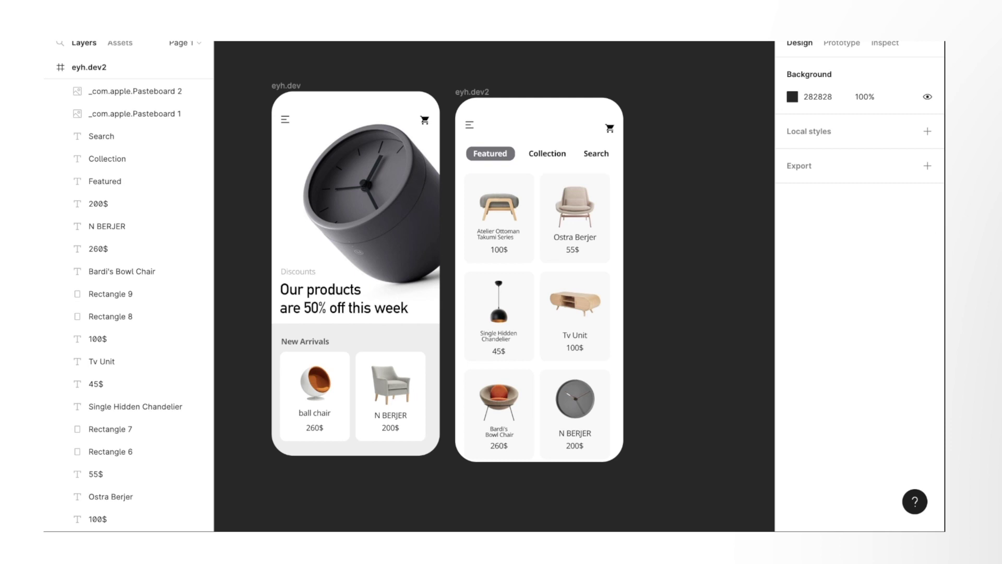
Name the clock card 'BONDTOLVAN' and change its price to 55$
{"action": "type", "text": "BONDTOLVAN"}
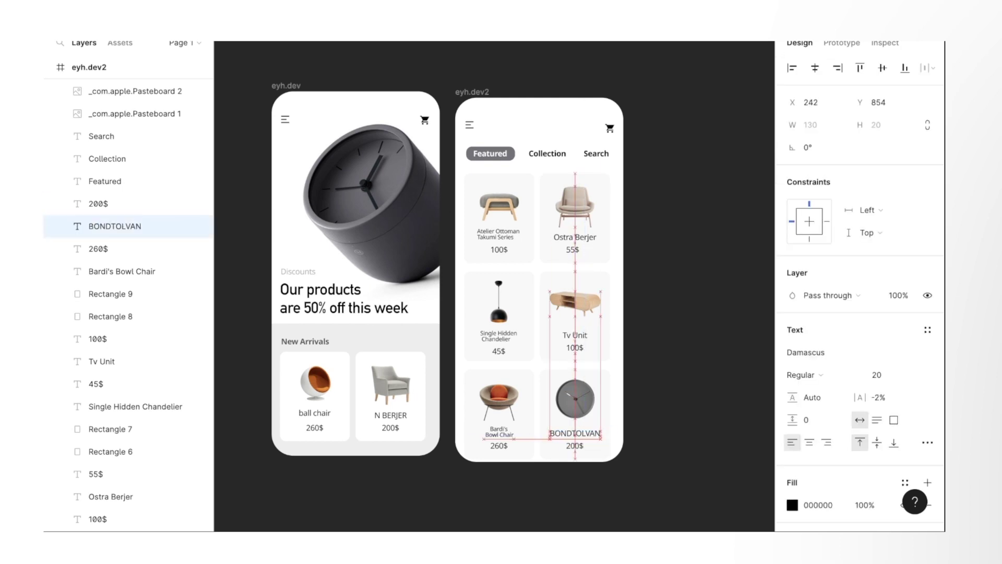
{"action": "double_click", "coordinate": [574, 445]}
{"action": "type", "text": "55$"}
{"action": "key", "text": "Escape"}
{"action": "left_click", "coordinate": [572, 445]}
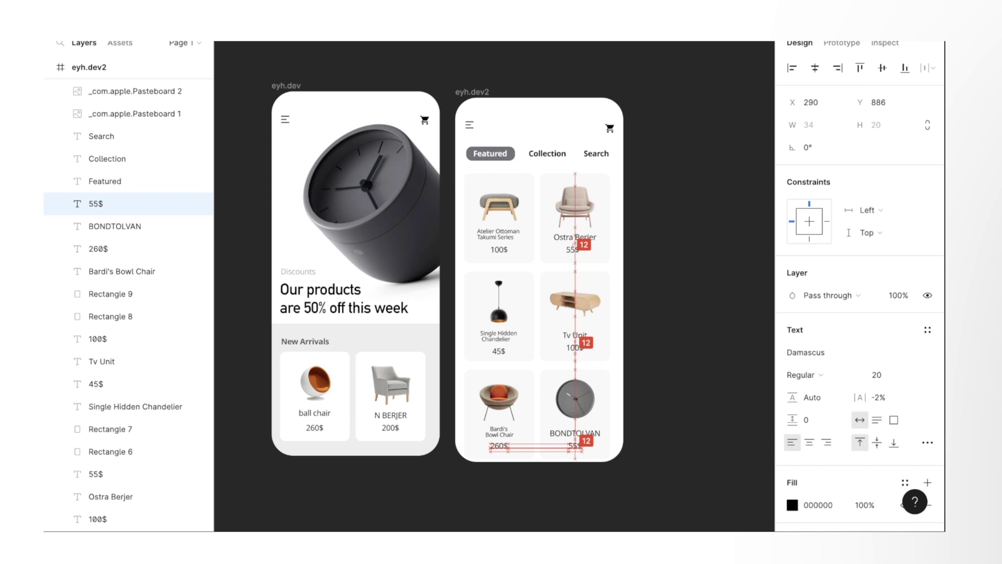
{"action": "key", "text": "Escape"}
Drag the second screen frame into line with the home screen
{"action": "scroll", "coordinate": [495, 282], "scroll_direction": "left", "scroll_amount": 2}
{"action": "left_click", "coordinate": [522, 105]}
{"action": "left_click_drag", "start_coordinate": [522, 104], "coordinate": [530, 98]}
{"action": "key", "text": "Escape"}
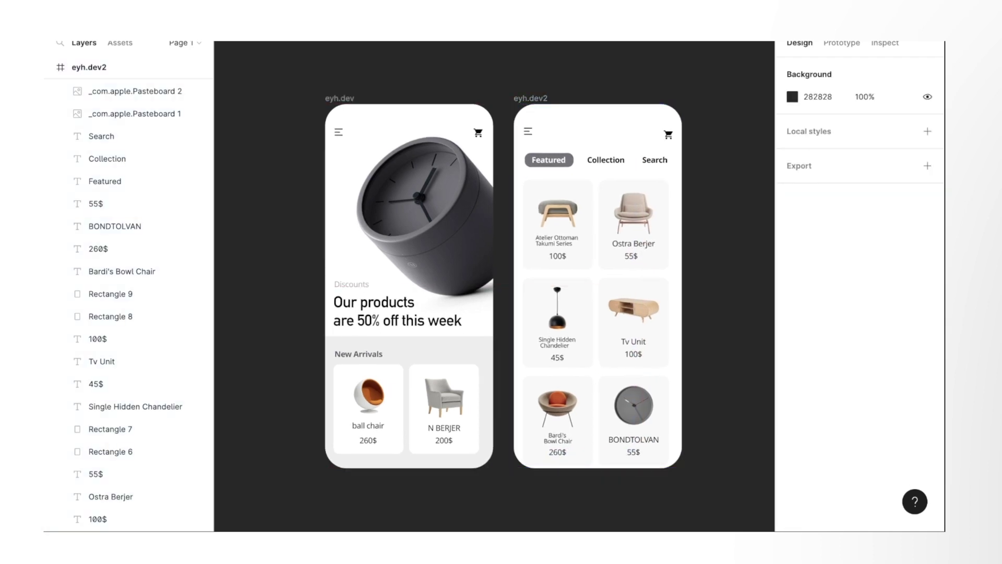